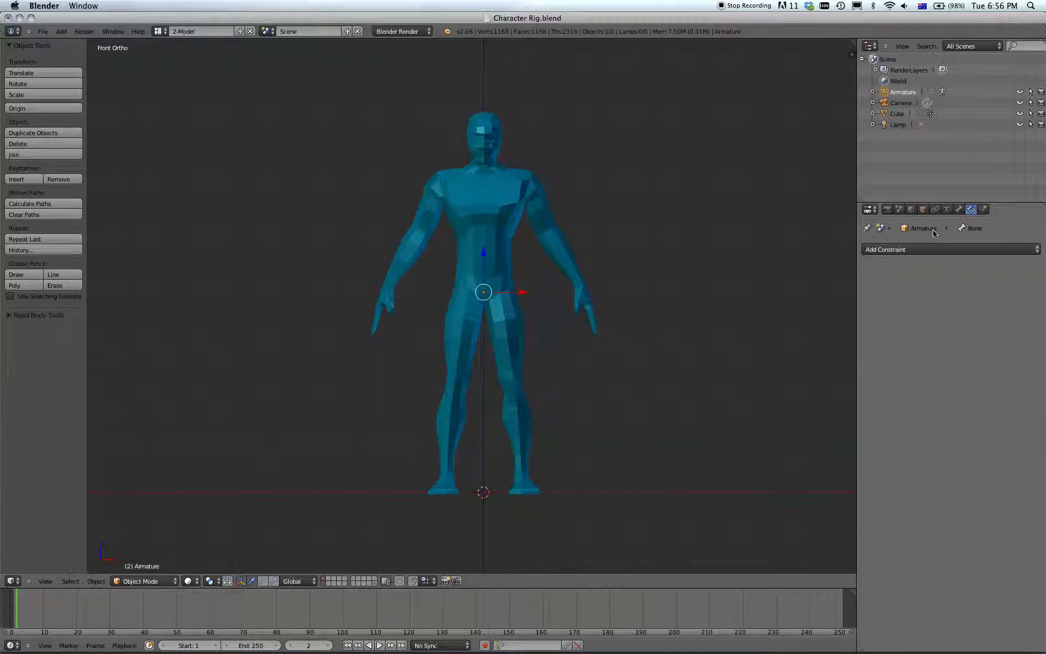
Turn on X-Ray display for the armature so its bone shows through the character mesh
left_click(947, 209)
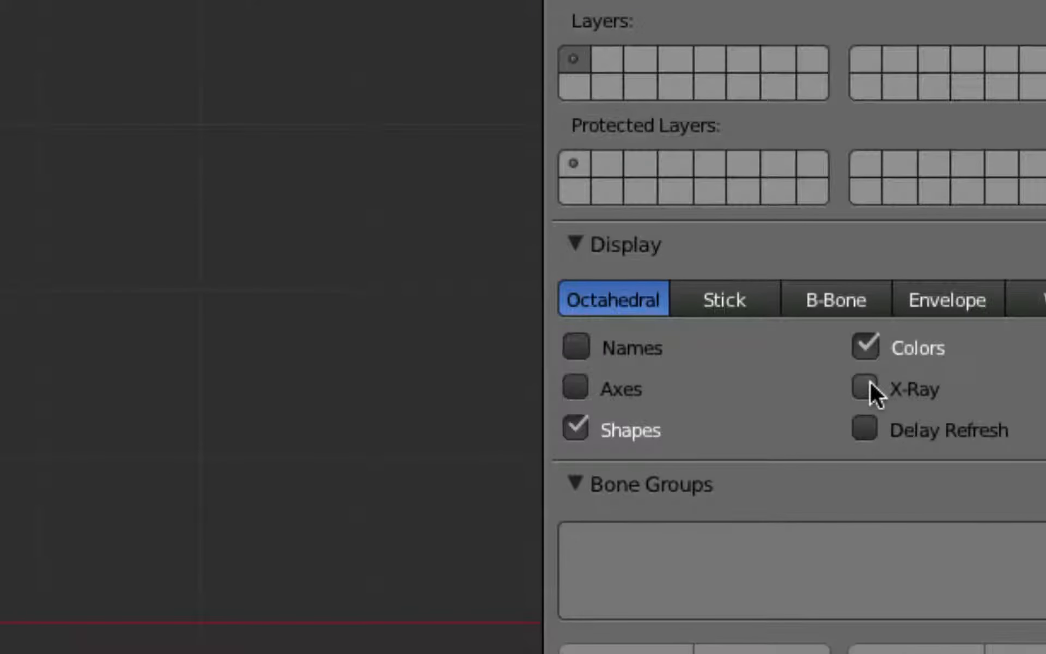
left_click(895, 397)
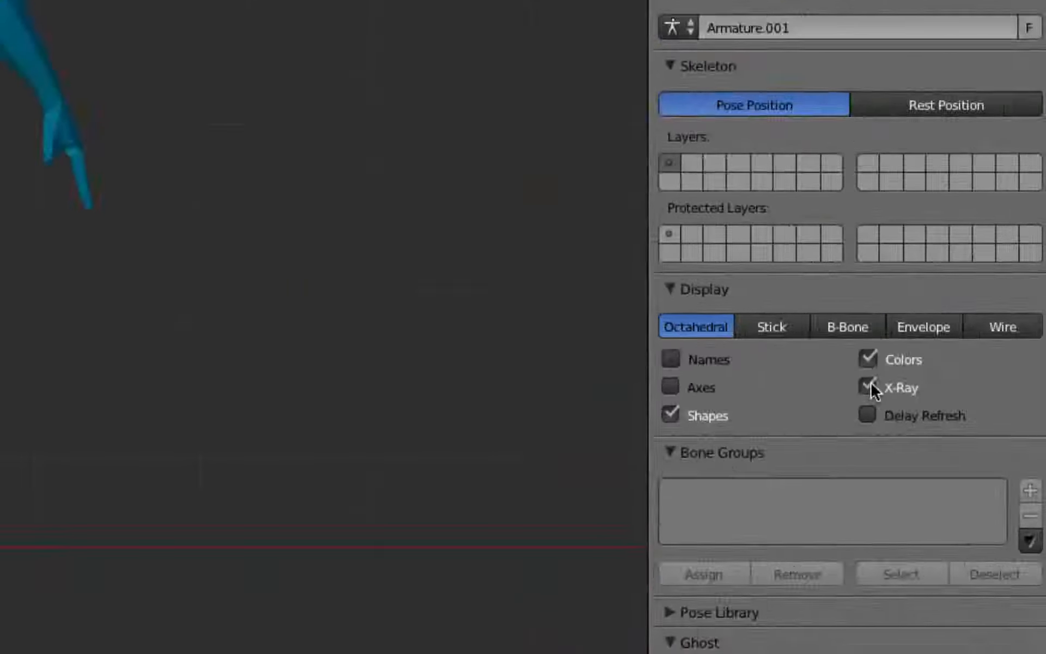
middle_click_drag(17, 209, 115, 230, "shift")
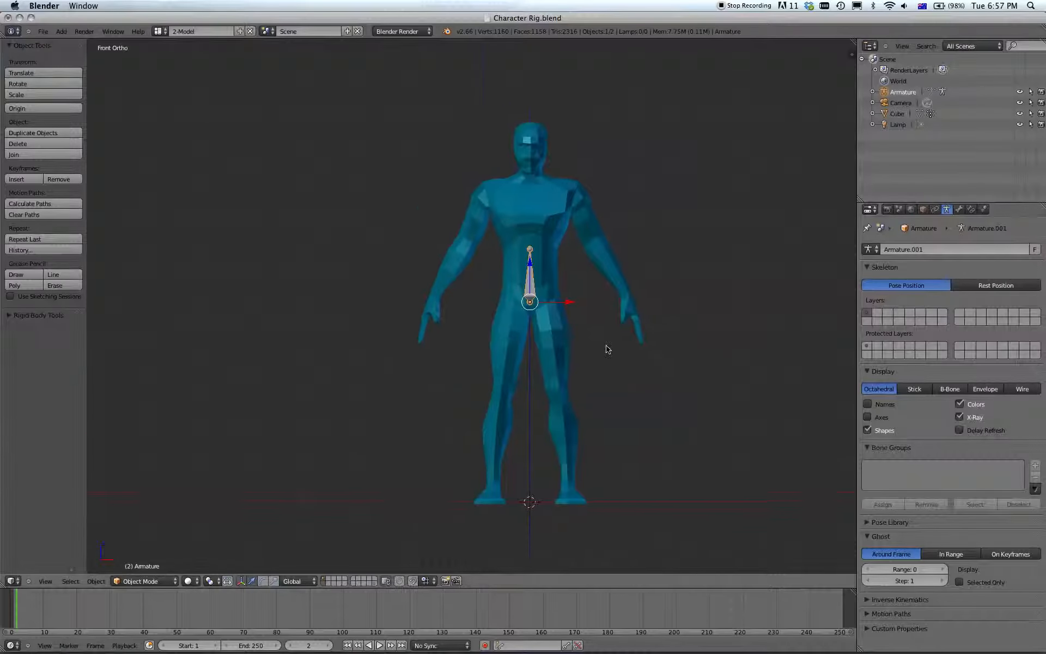
Enter Edit Mode on the armature and rotate its bone upside down, with the wide end facing up
middle_click_drag(771, 359, 728, 360)
key("KP_1")
scroll(726, 358, "up", 3)
scroll(666, 356, "up", 2)
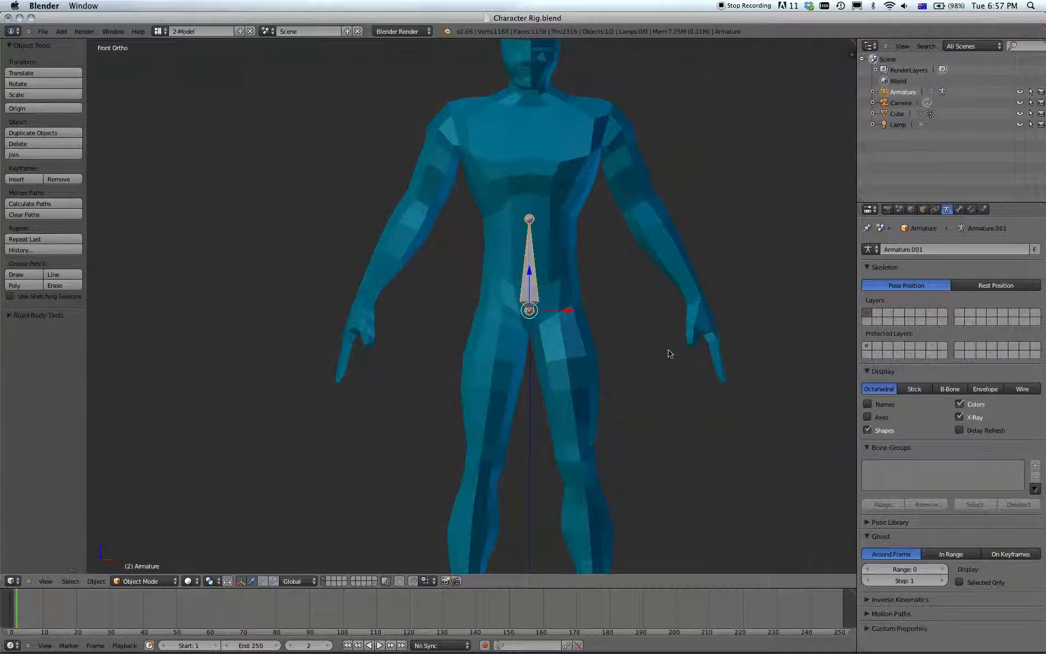
key("Tab")
right_click(523, 283)
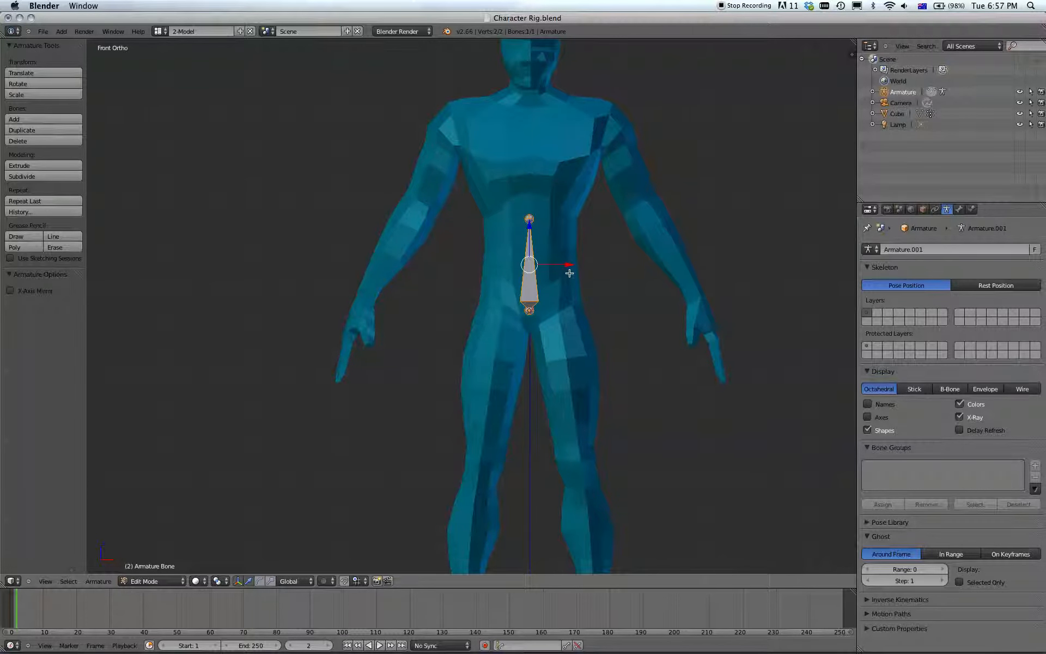
key("r")
key("Escape")
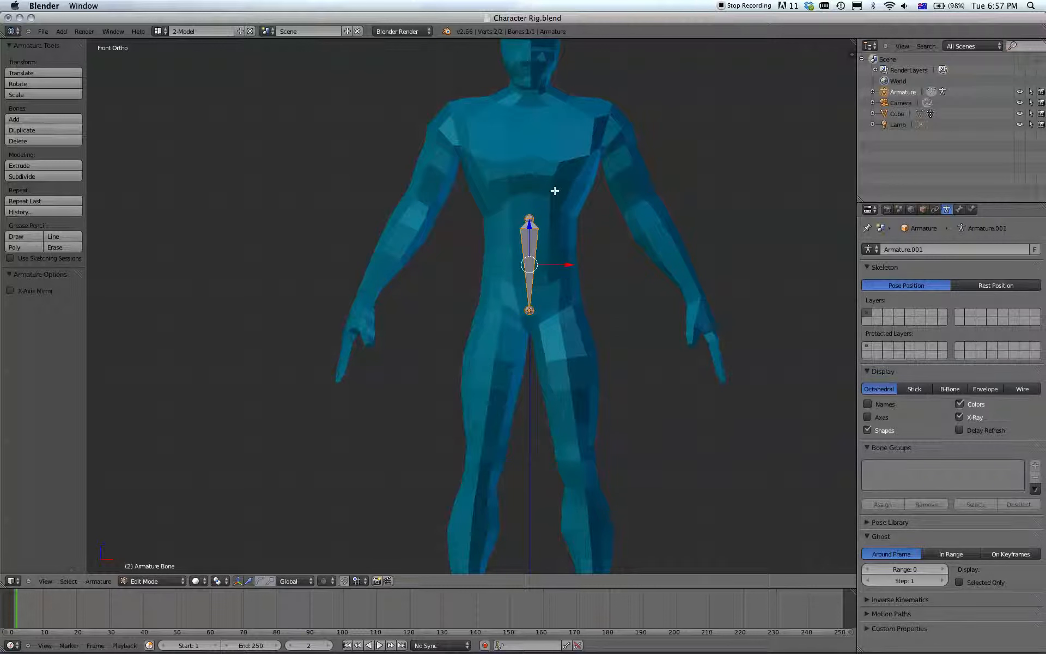
Move the bone down to the crotch and lower its upper joint so it spans only the pelvis
left_click_drag(529, 228, 530, 249)
right_click(529, 240)
left_click_drag(527, 196, 530, 219)
right_click(530, 288)
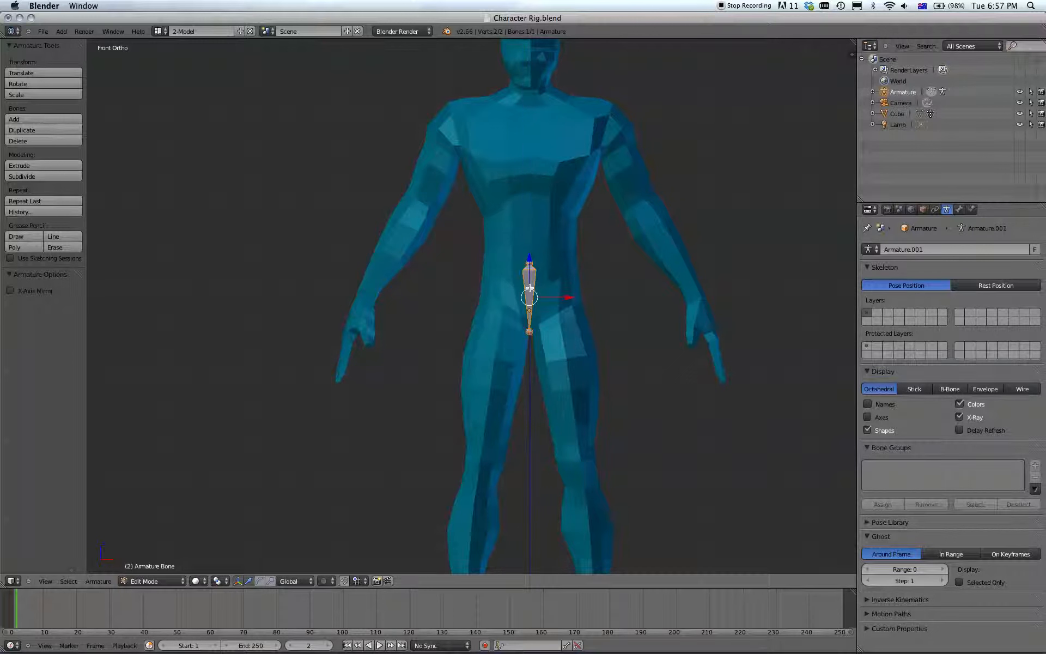
key("shift+d")
key("x")
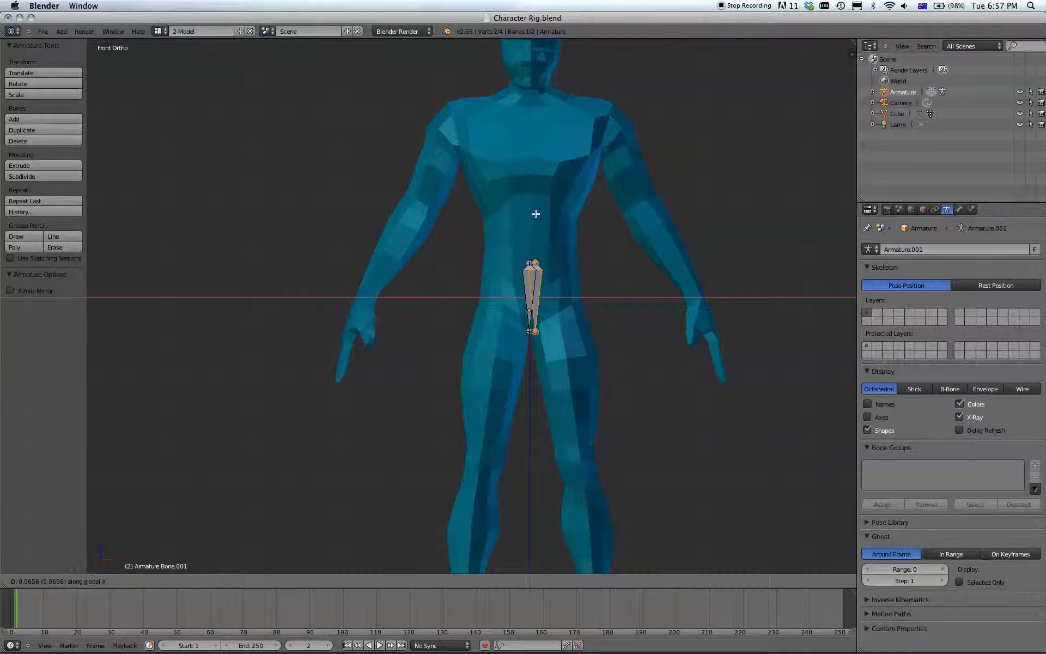
right_click(536, 214)
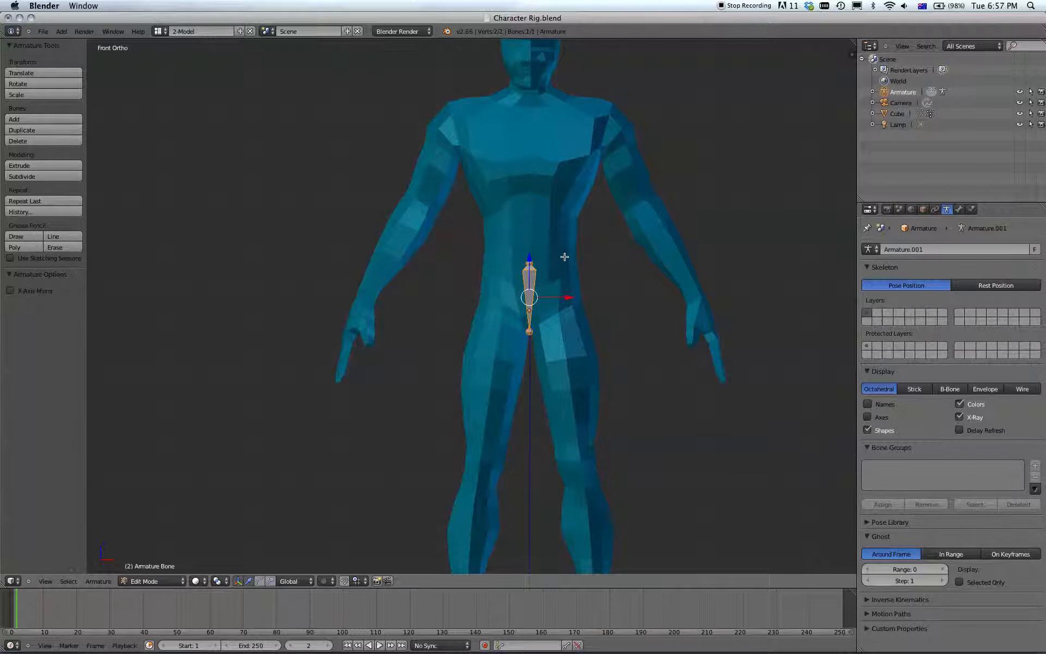
Duplicate the pelvis bone upward along the Z axis and rotate the copy 180°
key("shift+d")
key("z")
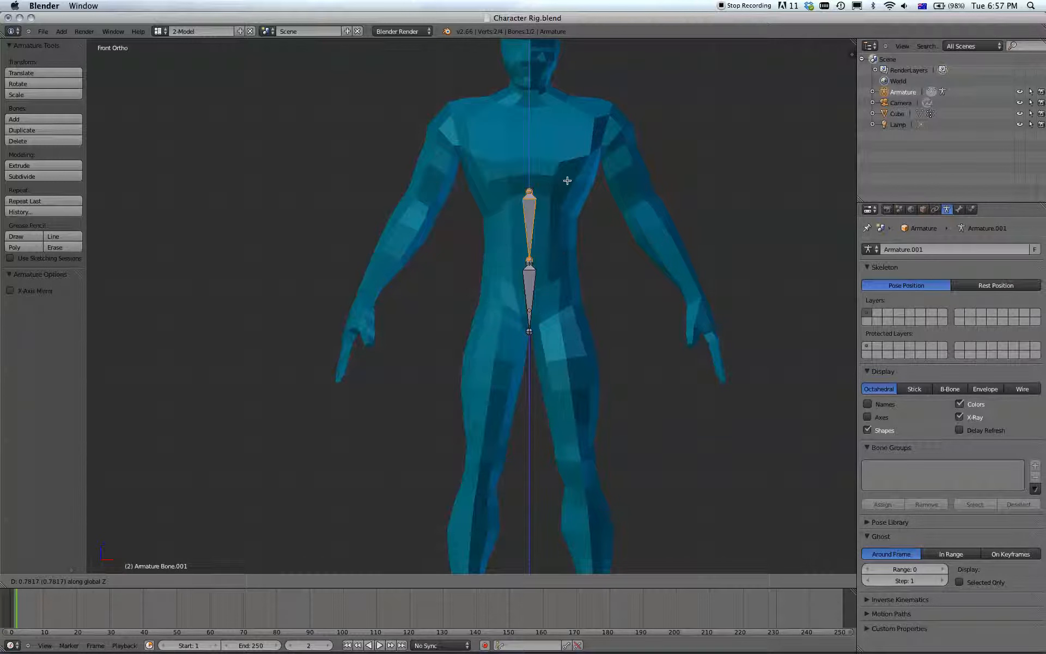
left_click(571, 158)
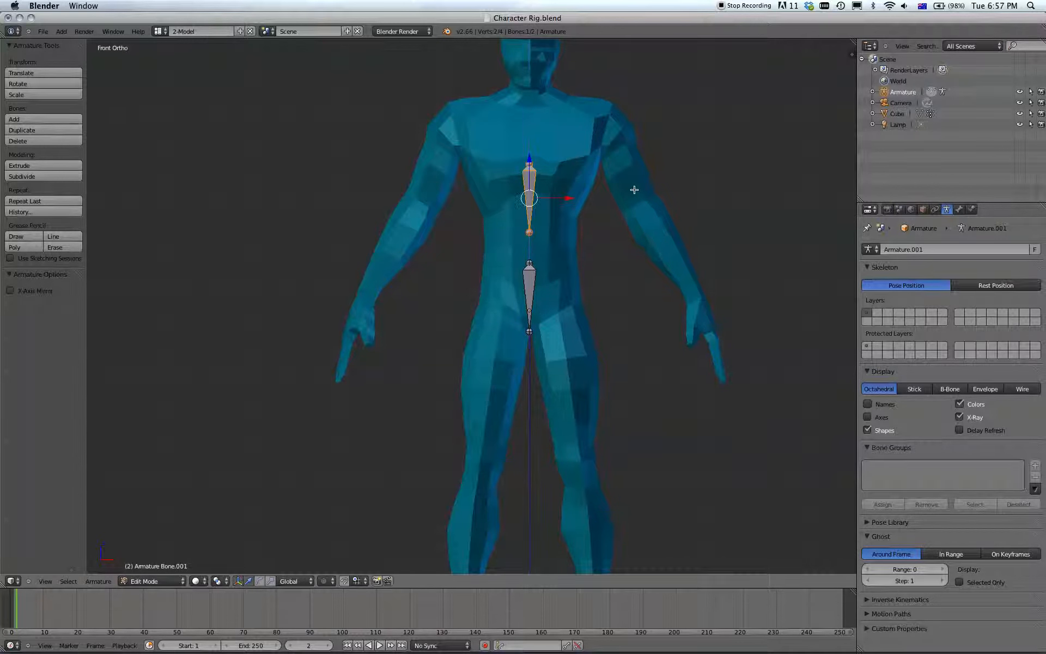
type("r180")
key("Return")
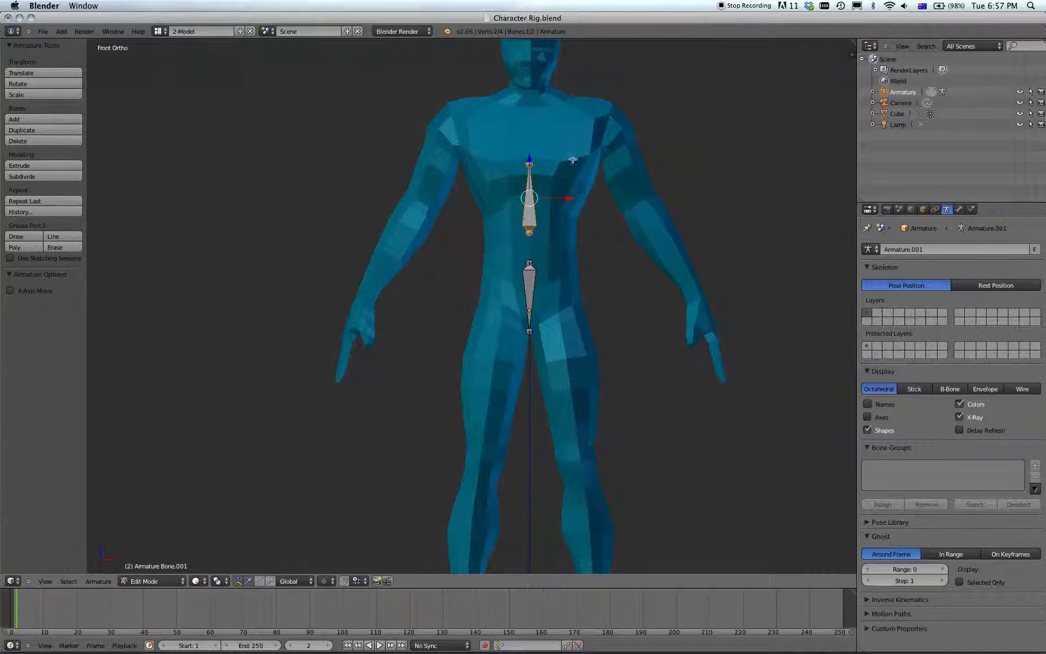
Lower the copied bone to just above the pelvis bone and raise its upper tip to the base of the neck
key("g")
key("z")
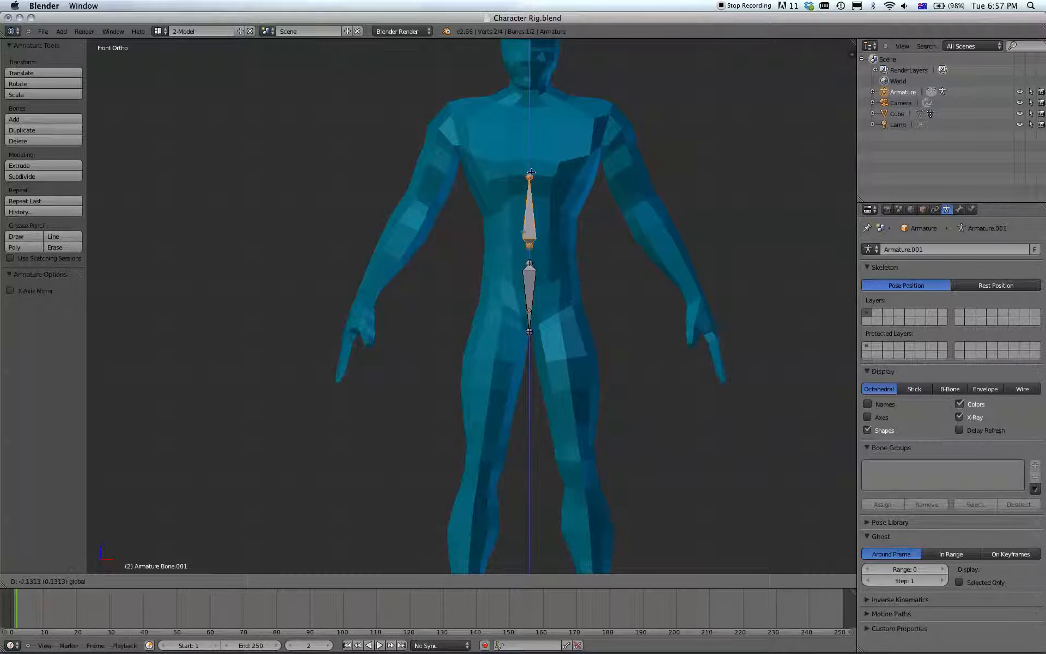
left_click(531, 173)
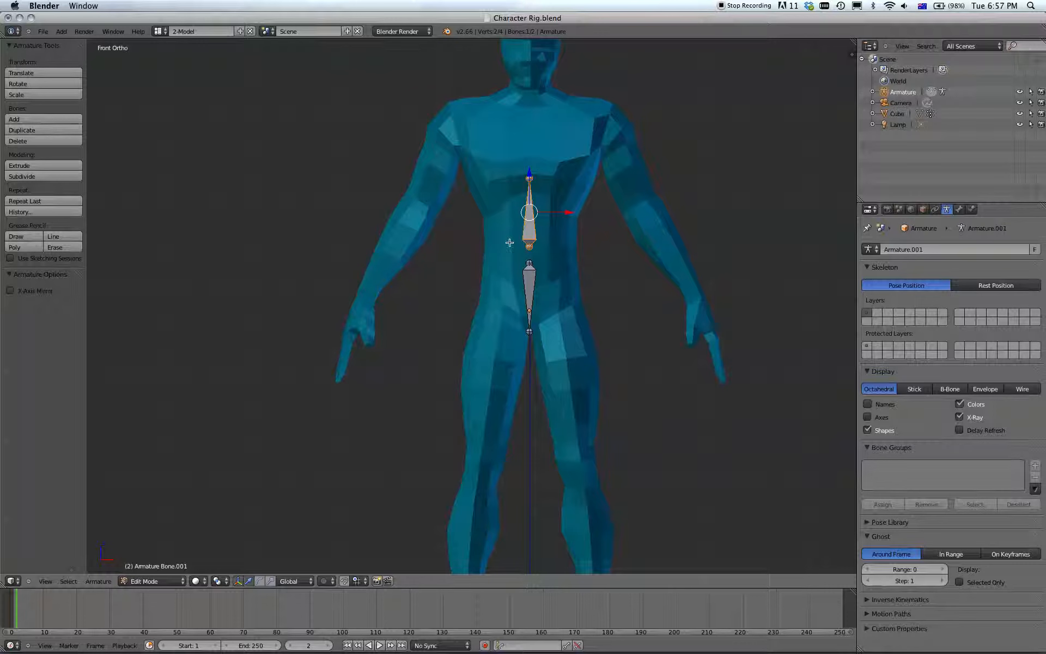
right_click(529, 287)
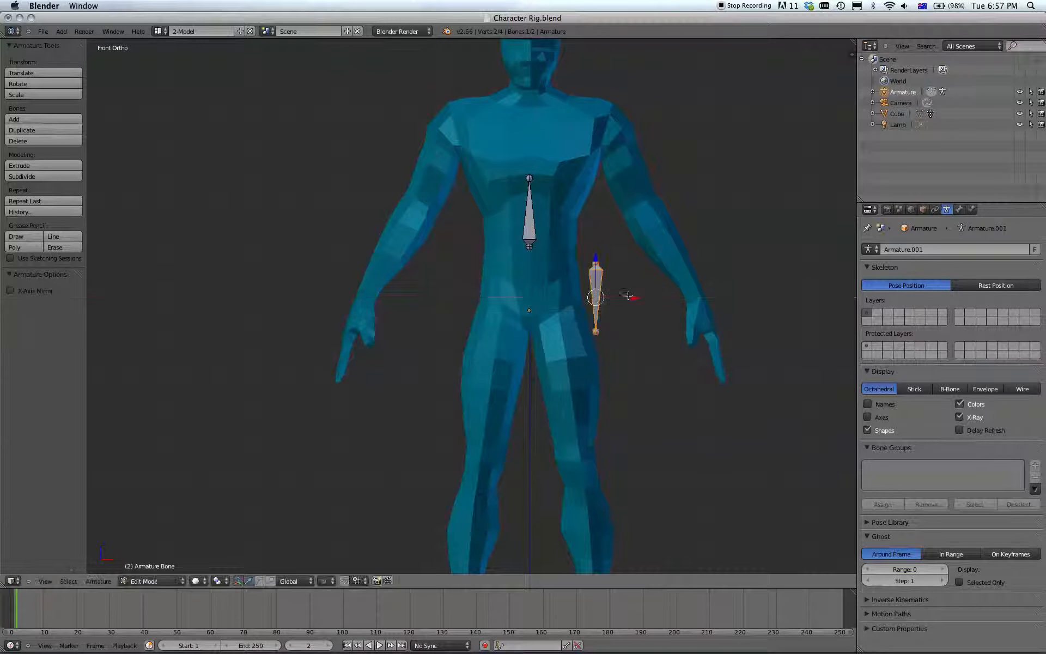
right_click(530, 176)
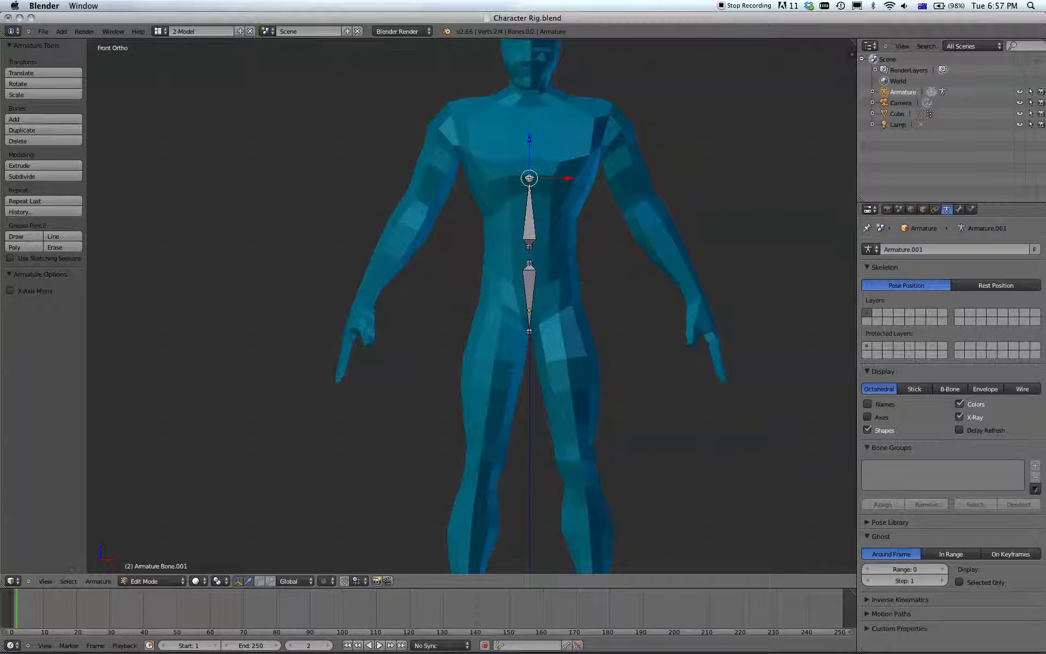
left_click_drag(528, 136, 529, 55)
Subdivide the long torso bone, and subdivide its lower half again to form two spine bones and a chest bone
right_click(525, 205)
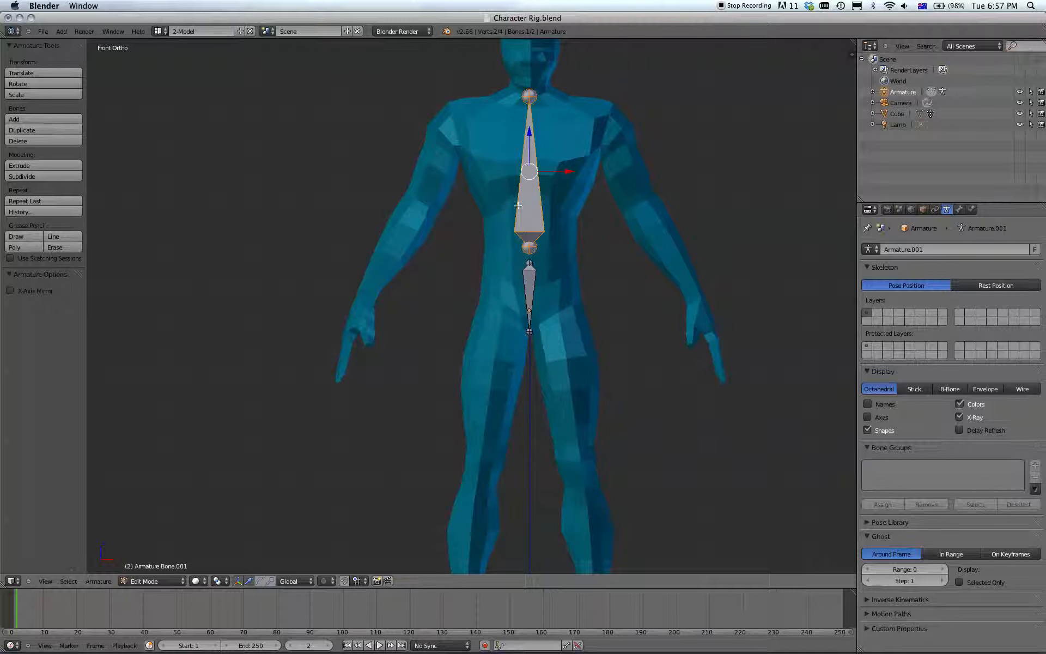
key("w")
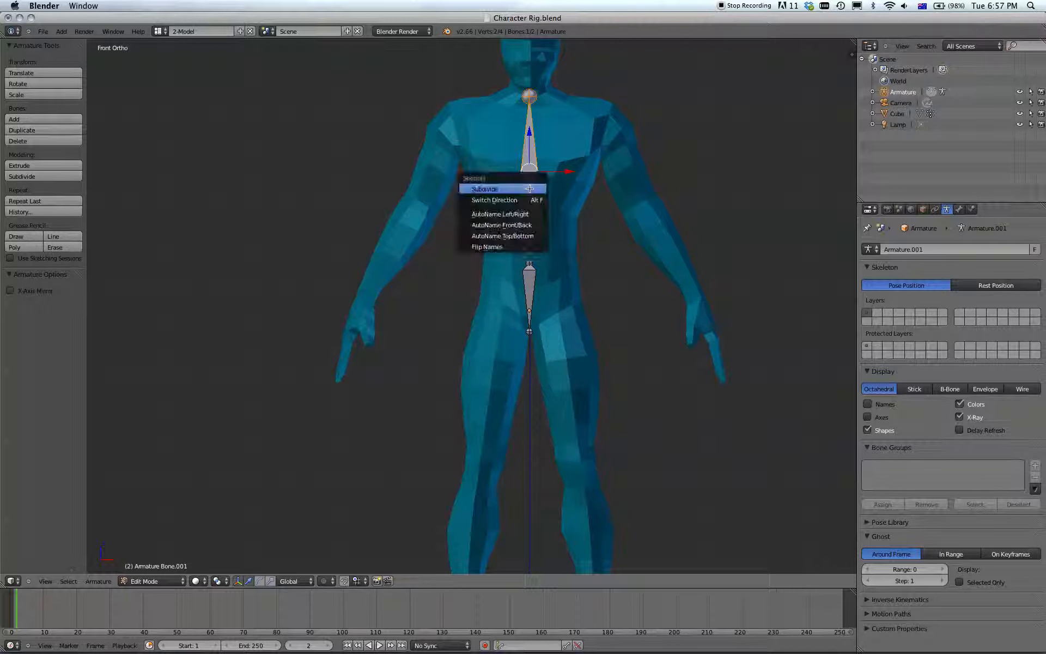
left_click(529, 187)
key("w")
left_click(531, 215)
Lower the middle spine joint slightly and, in the right side view, shift both middle spine joints toward the character's front
right_click(529, 208)
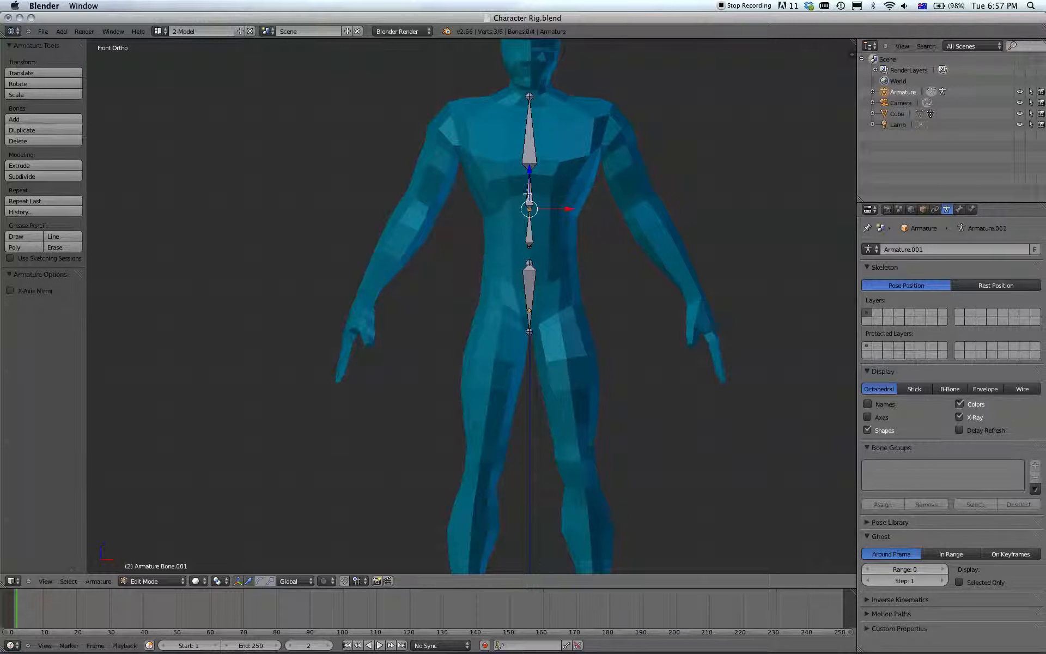
left_click_drag(527, 184, 527, 185)
key("KP_3")
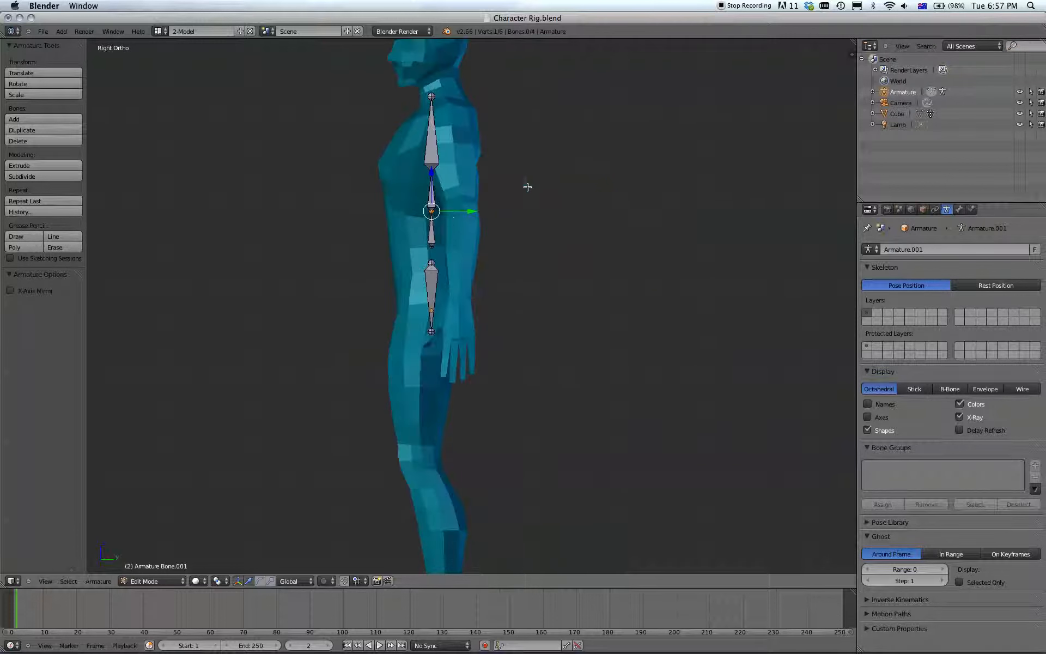
left_click_drag(468, 214, 458, 214)
right_click(428, 171)
left_click_drag(476, 173, 465, 172)
Shift the neck-base joint toward the back, and the spine-base and upper pelvis joints toward the character's front
right_click(430, 95)
left_click_drag(475, 97, 485, 97)
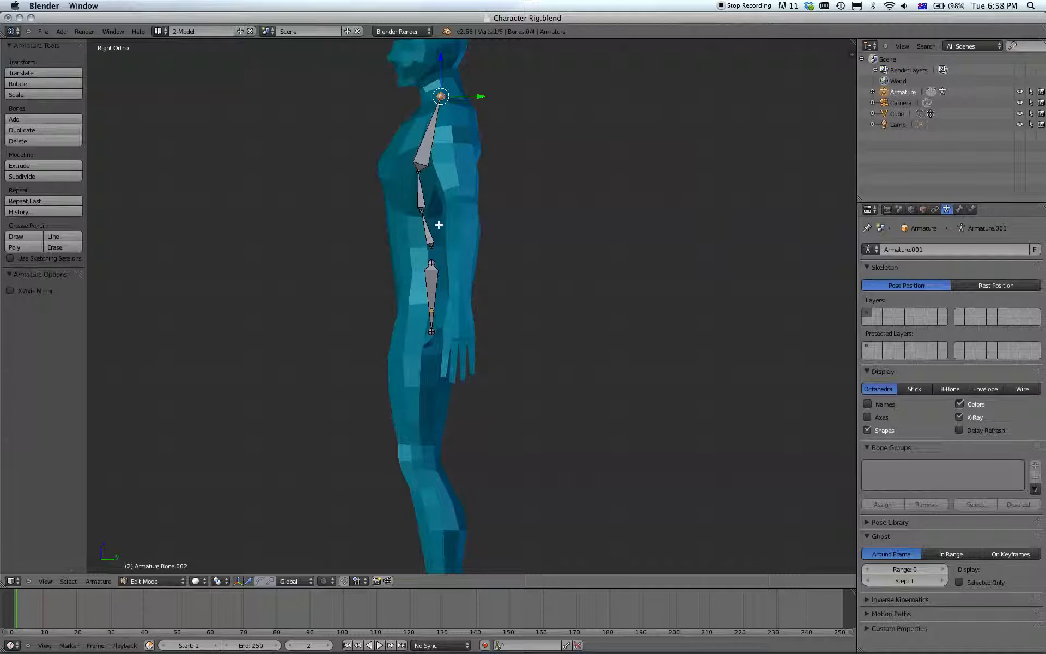
right_click(430, 245)
left_click_drag(469, 246, 458, 258)
right_click(430, 264)
Rename the pelvis bone as pelvis
key("KP_1")
right_click(532, 289)
left_click(958, 209)
left_click(924, 250)
type("p")
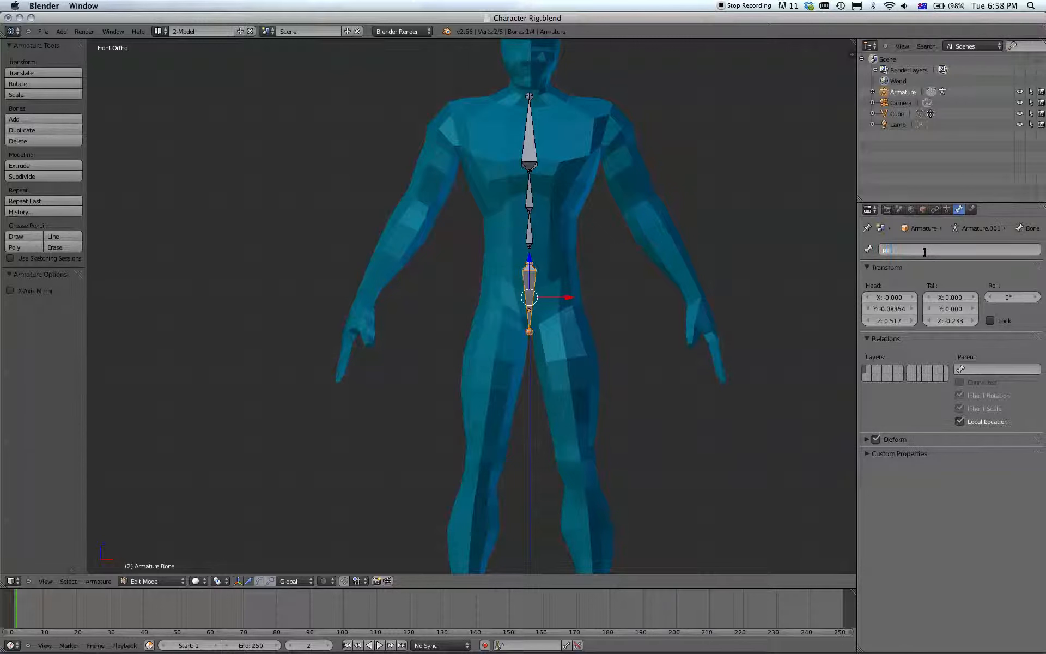
type("elvis")
key("Return")
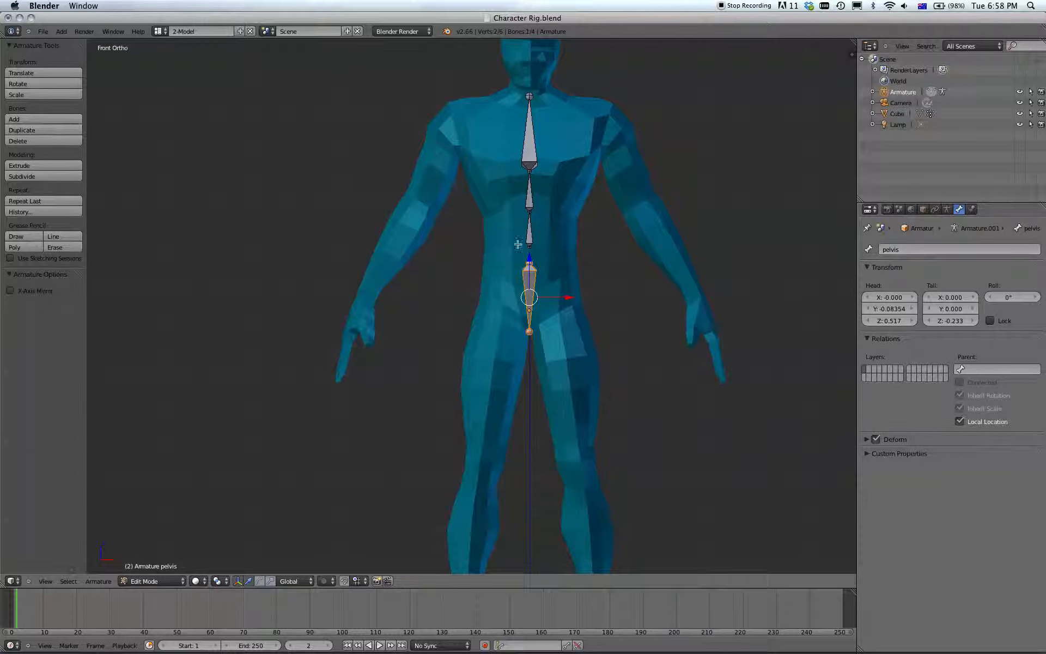
Rename the lowest spine bone as spine01 and the bone above it as spine02
right_click(531, 232)
left_click(942, 249)
type("s")
key("Return")
right_click(525, 197)
left_click(930, 251)
key("BackSpace")
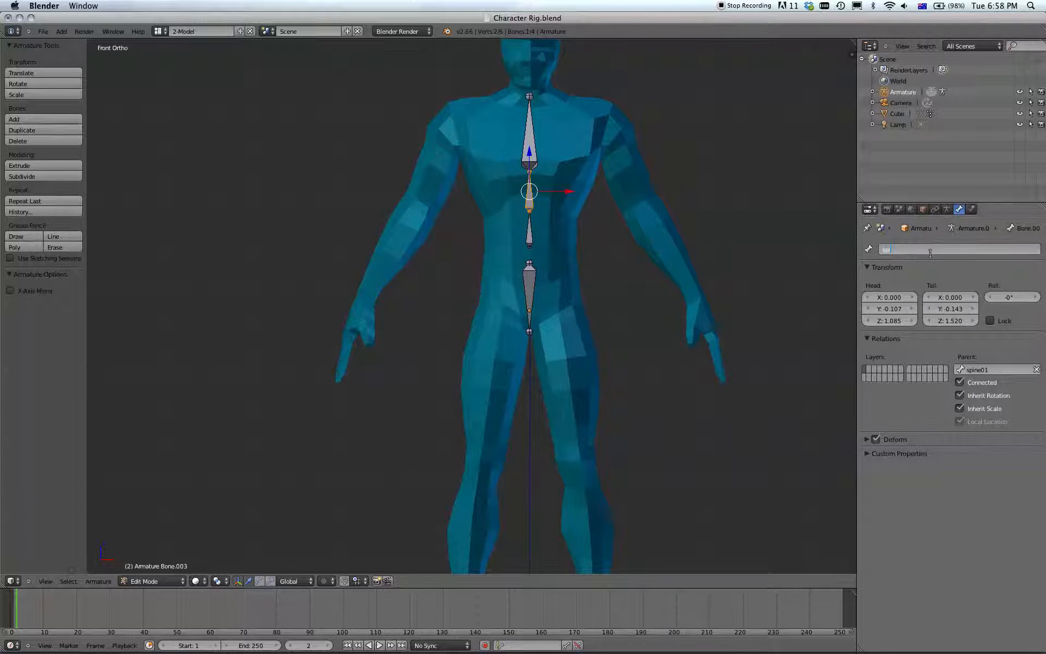
key("Return")
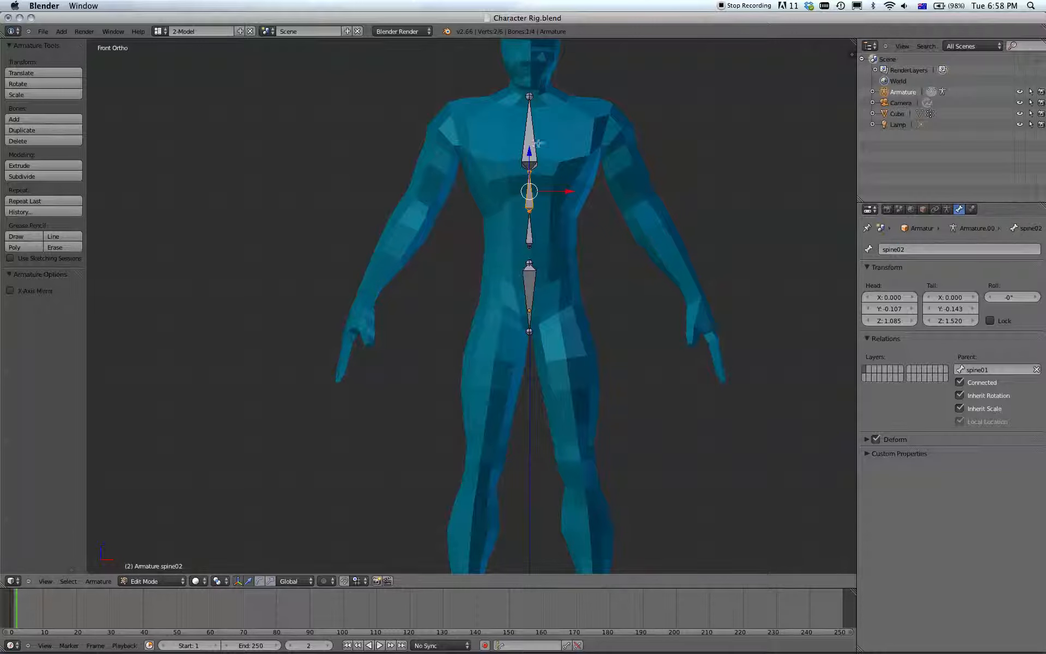
Rename the topmost torso bone as chest
right_click(524, 139)
left_click(915, 248)
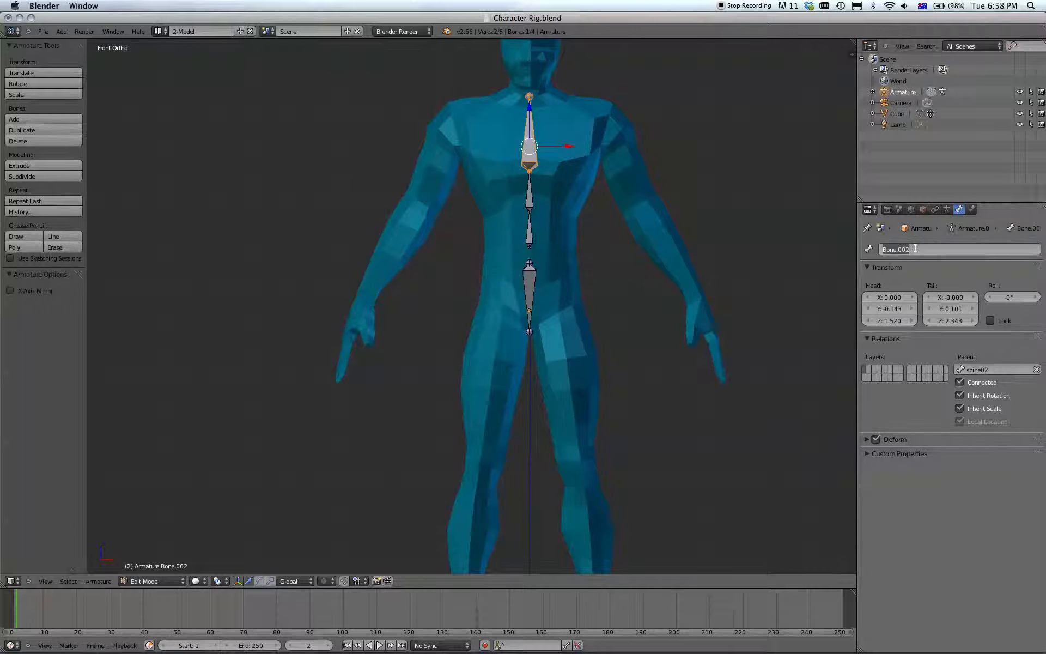
type("chest")
key("Return")
Lower the joint between spine02 and chest slightly, and lower the chest bone's upper tip just below the neck
right_click(529, 172)
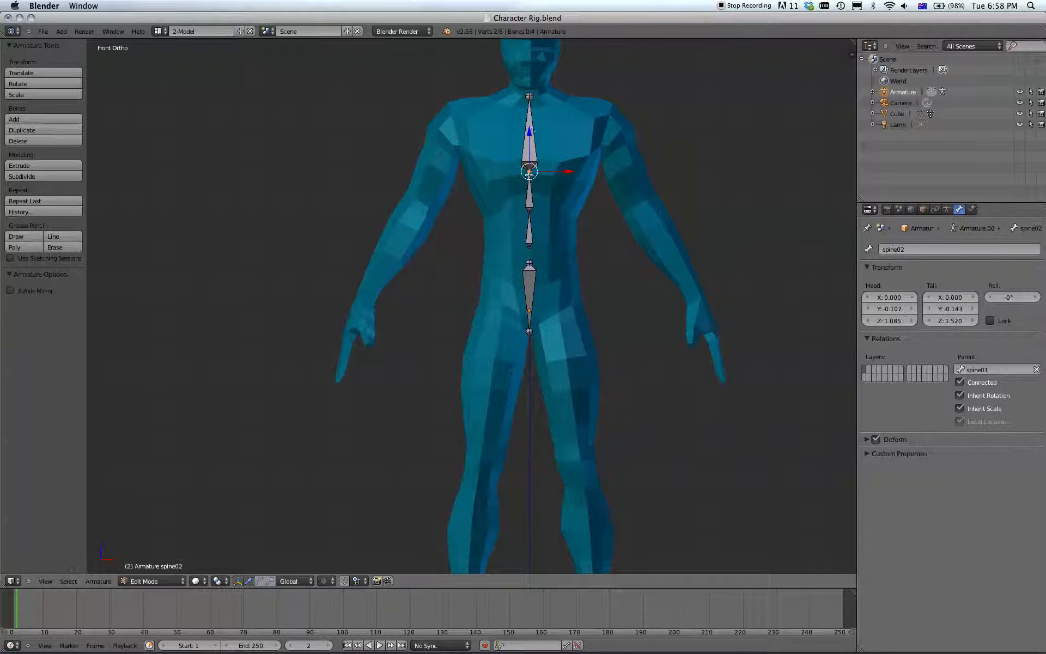
left_click_drag(531, 133, 531, 141)
middle_click_drag(605, 172, 624, 260, "shift")
scroll(619, 257, "up", 2)
middle_click_drag(645, 155, 583, 190, "shift")
right_click(532, 173)
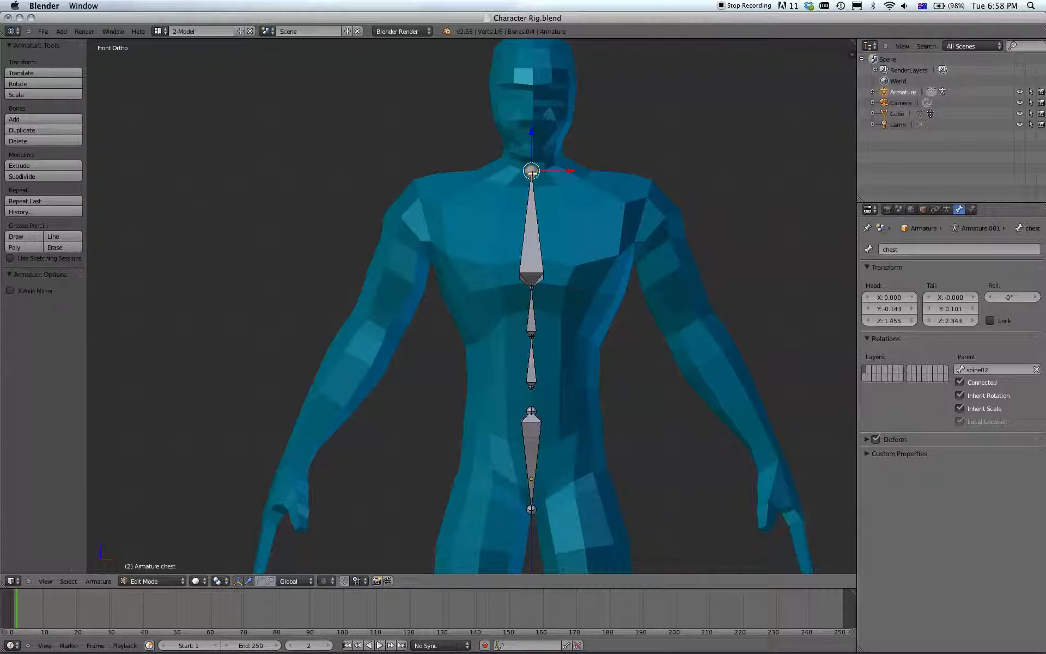
left_click_drag(533, 138, 534, 155)
Extrude a bone from the chest bone's upper tip out to the character's left shoulder
scroll(688, 316, "down", 3)
middle_click_drag(690, 318, 643, 241, "shift")
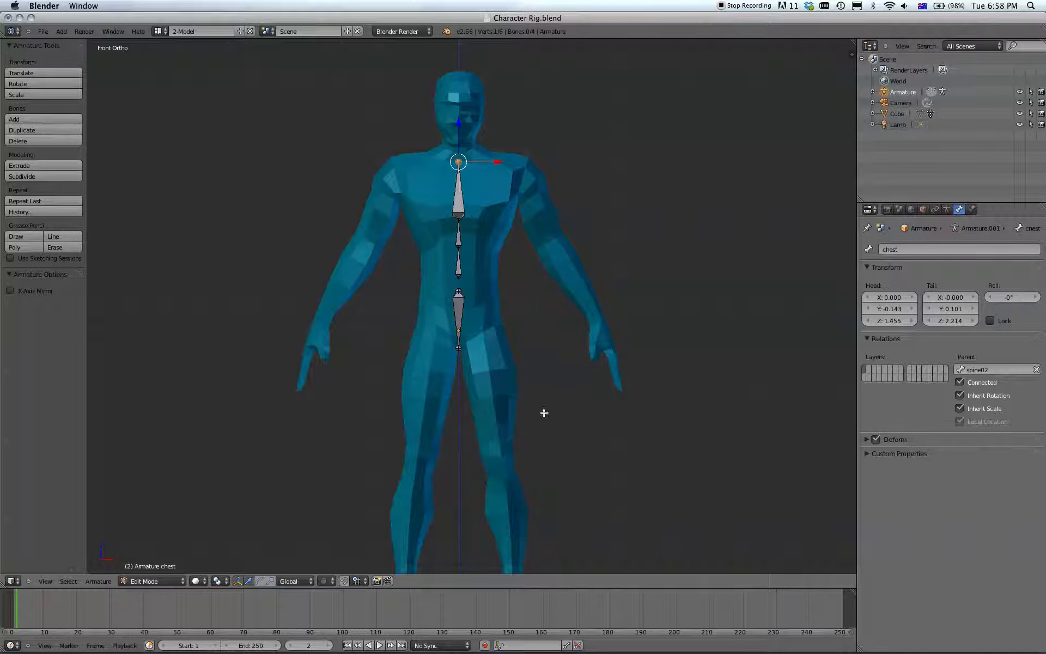
middle_click_drag(508, 329, 583, 322, "shift")
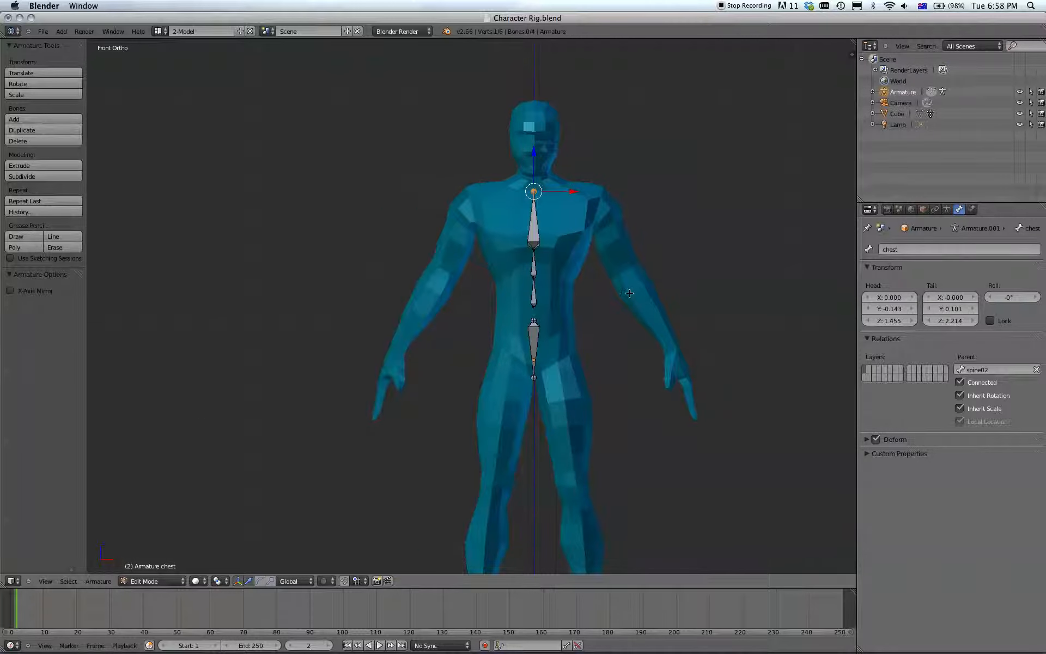
scroll(629, 293, "up", 1)
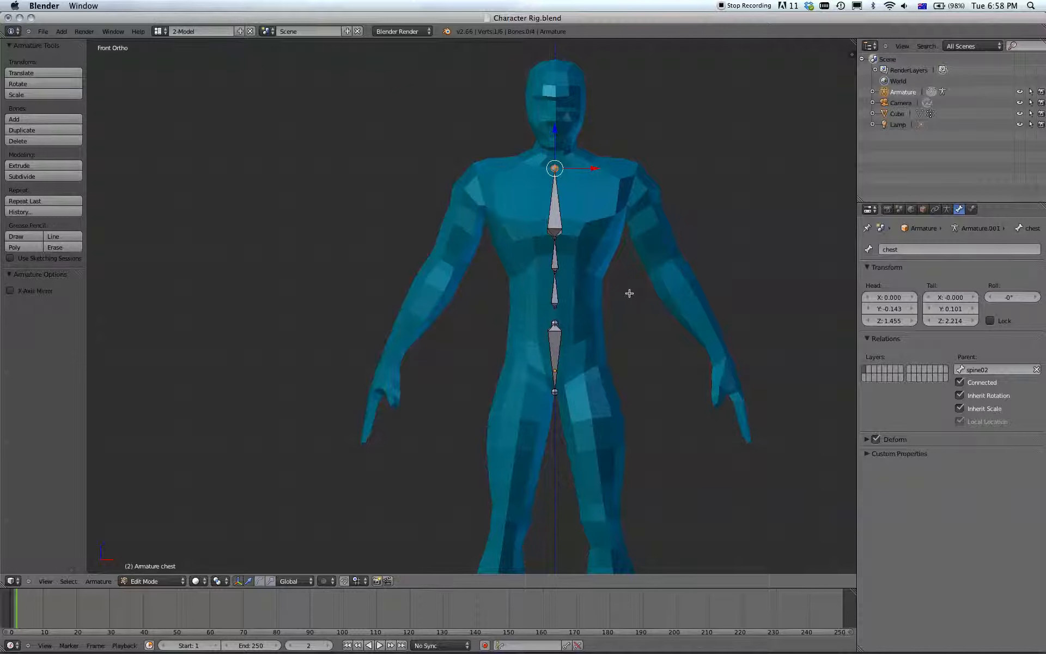
key("x")
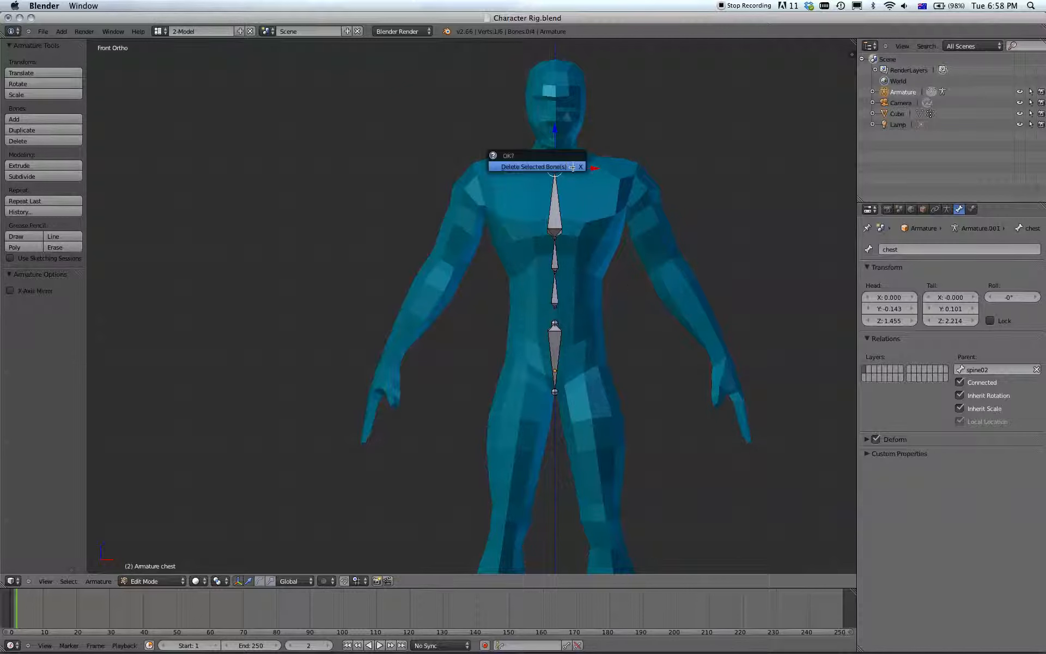
key("Escape")
key("e")
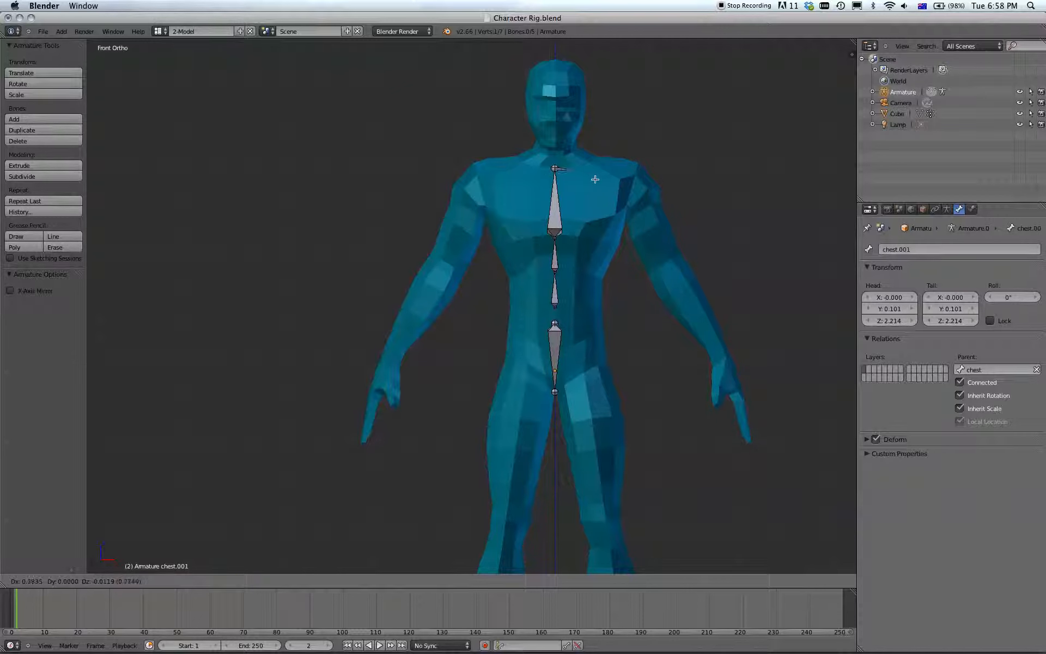
left_click(664, 201)
Extrude a second bone from the chest bone's upper tip out to the character's right shoulder
right_click(552, 168)
key("e")
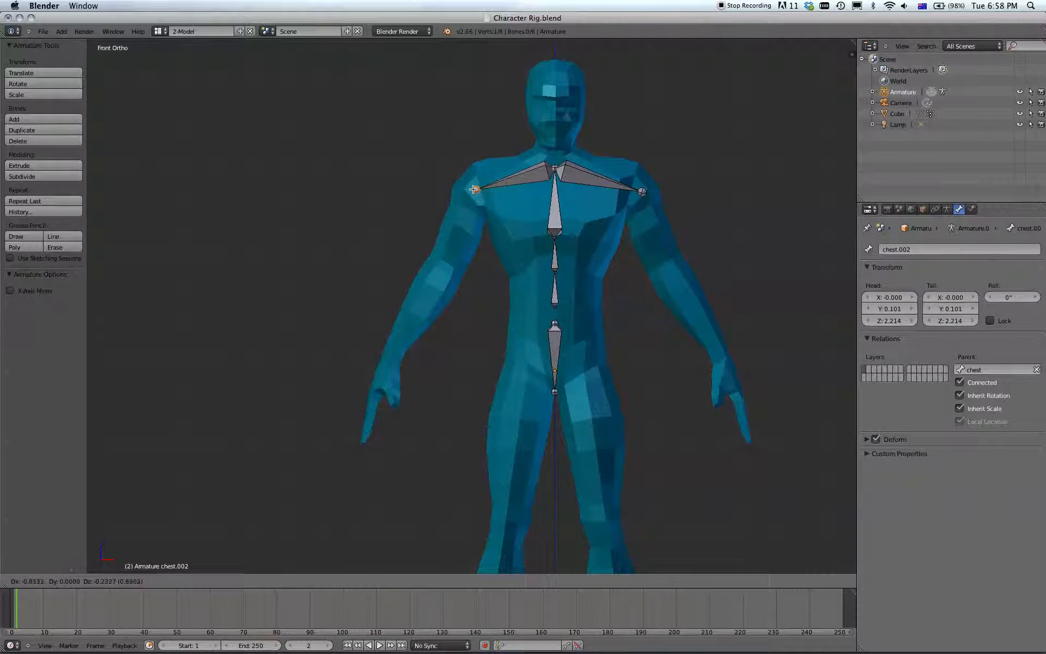
left_click(479, 187)
Rename the shoulder bone on the character's left side as shoulder.r
scroll(618, 241, "up", 1)
scroll(618, 240, "up", 3)
right_click(572, 228)
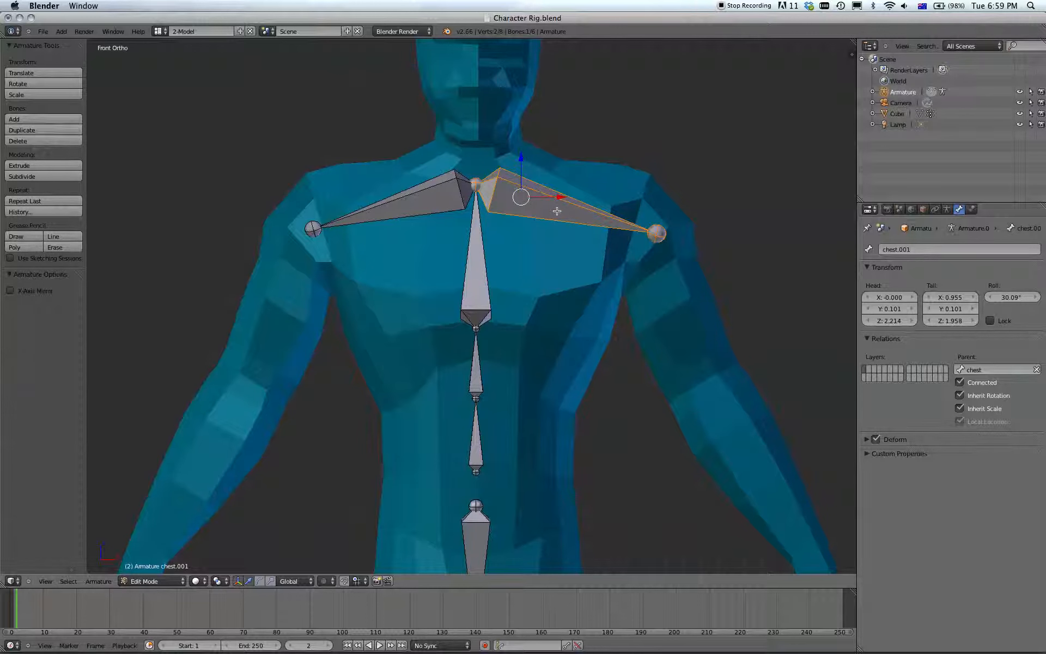
left_click(916, 249)
type("shoulder")
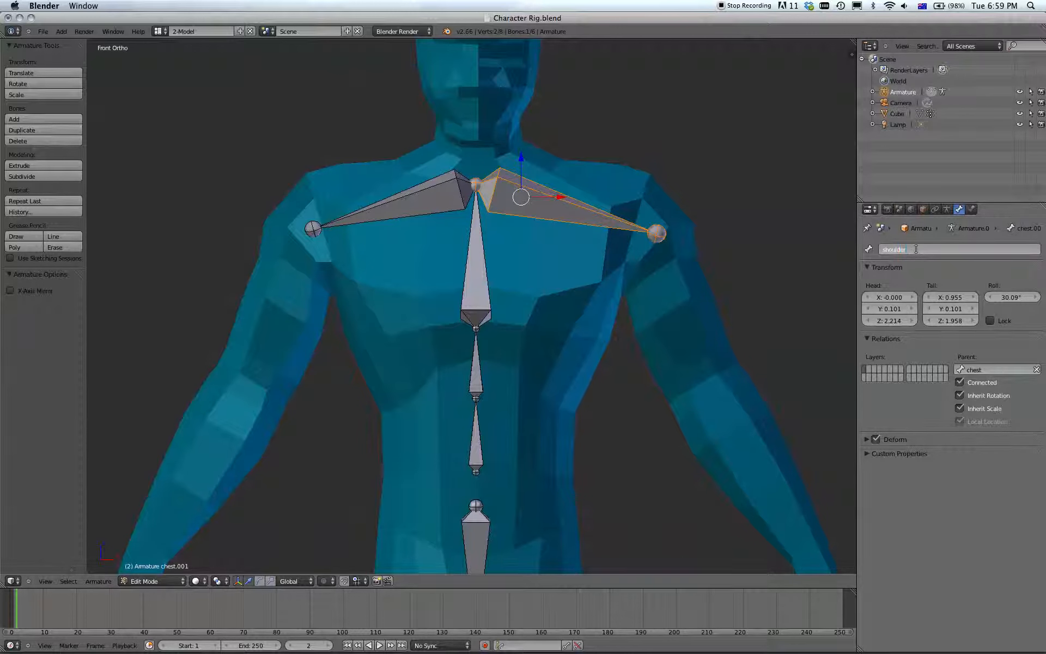
type(".r")
key("Return")
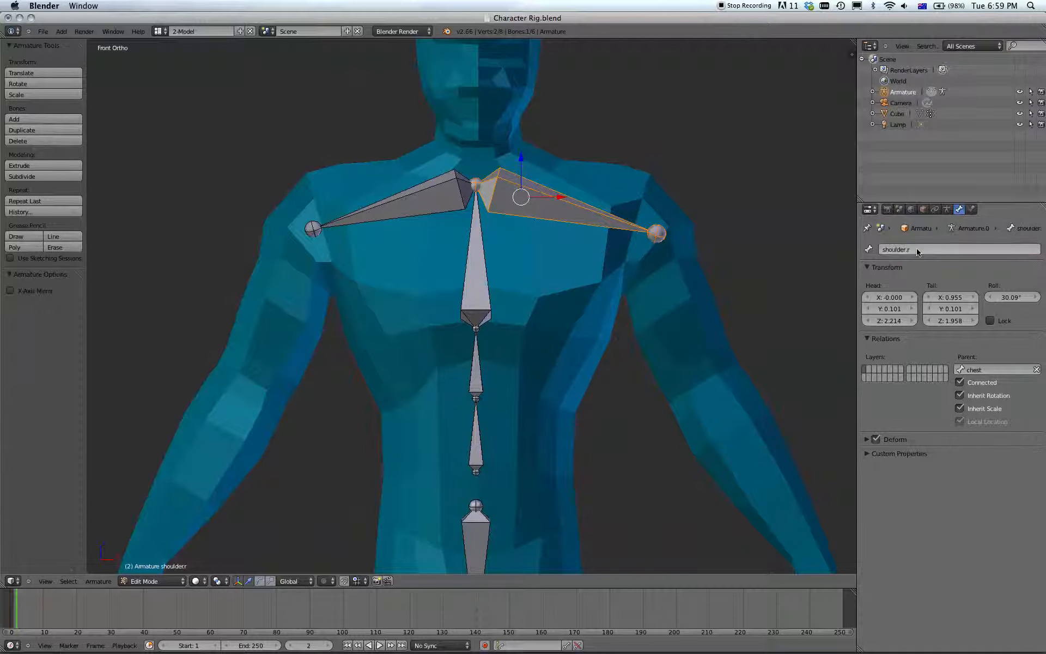
Rename the shoulder bone on the character's right side as shoulder.l
right_click(387, 207)
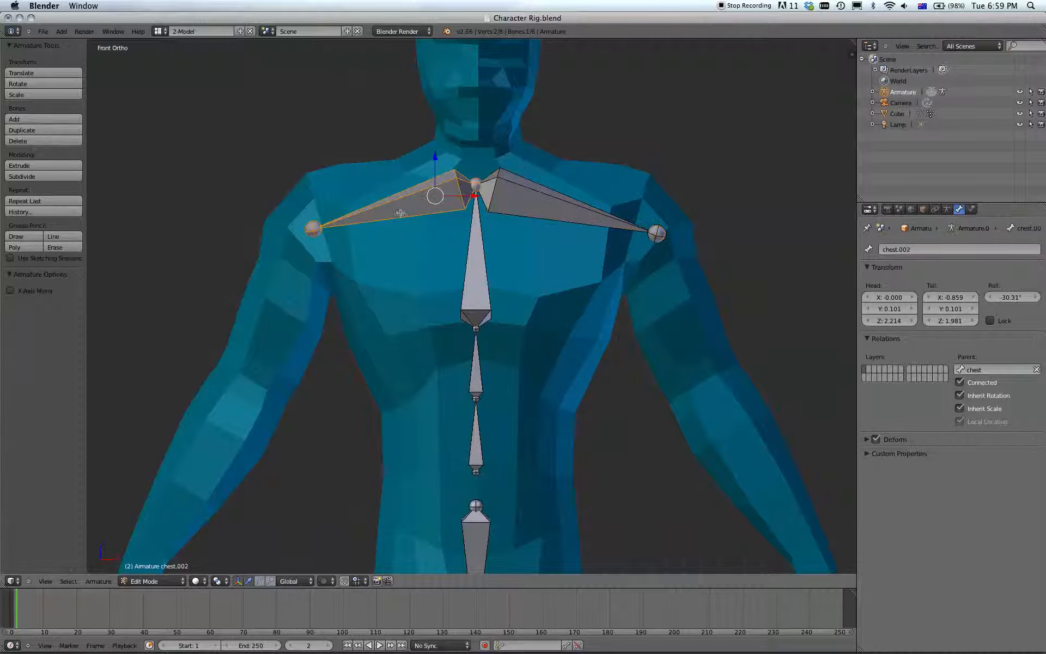
left_click(933, 249)
type("shou")
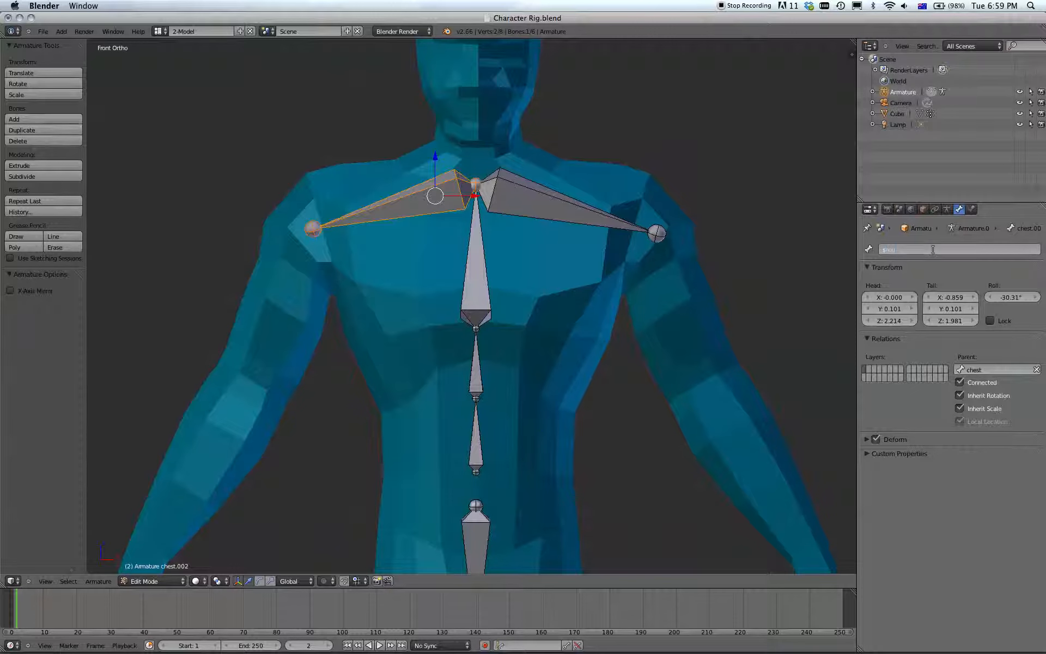
type("lder.l")
key("Return")
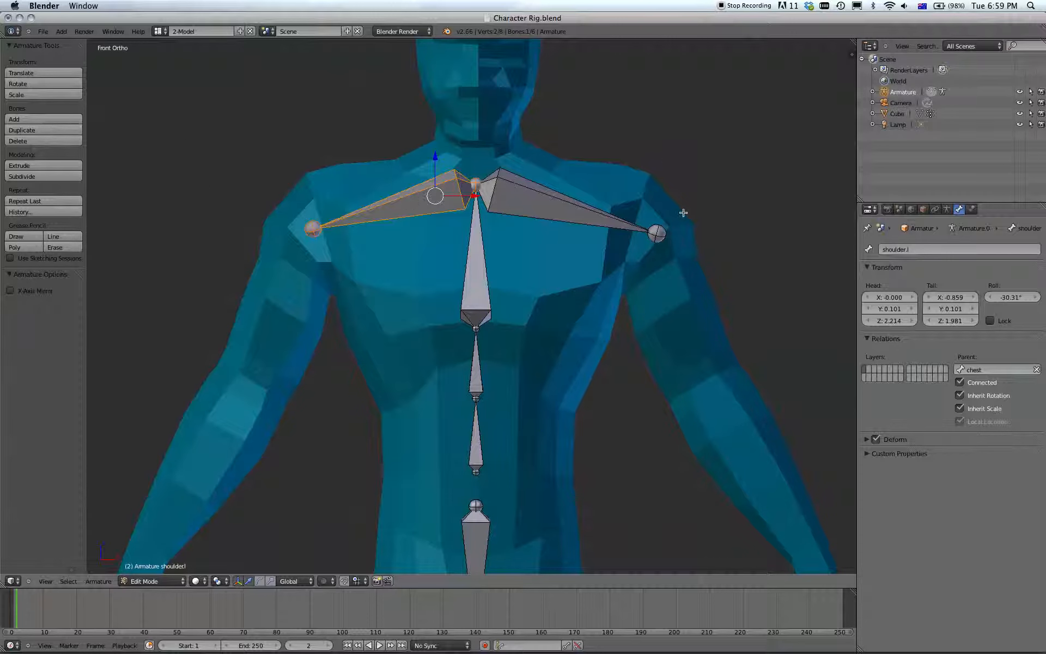
Enable X-Axis Mirror for the armature and move the outer tip of shoulder.r slightly outward and down
scroll(683, 212, "down", 2)
middle_click_drag(675, 227, 705, 224, "shift")
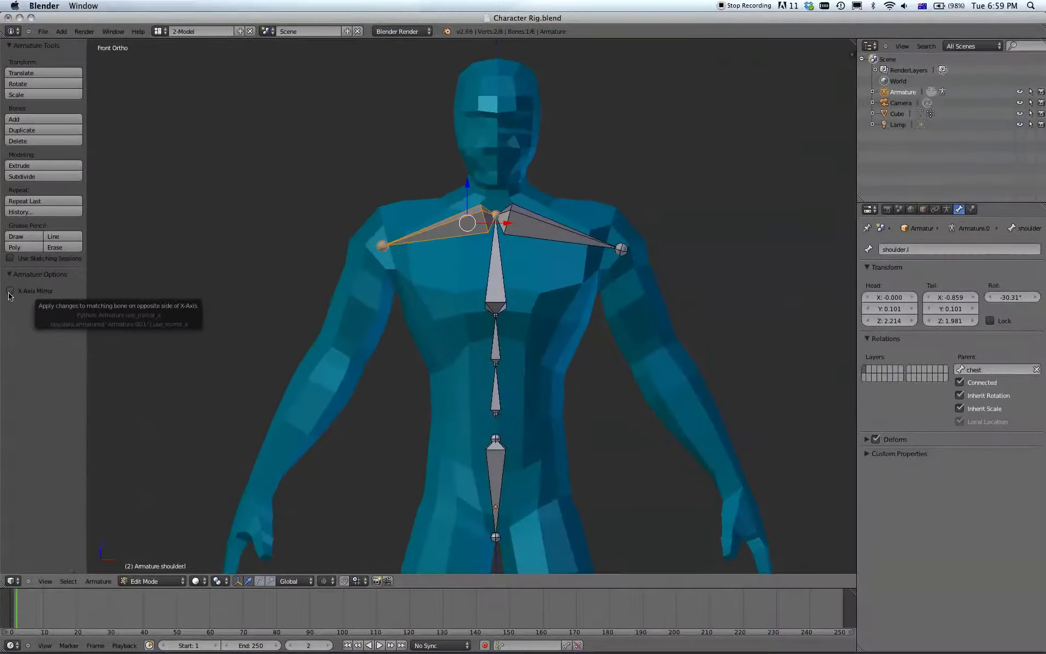
left_click(10, 292)
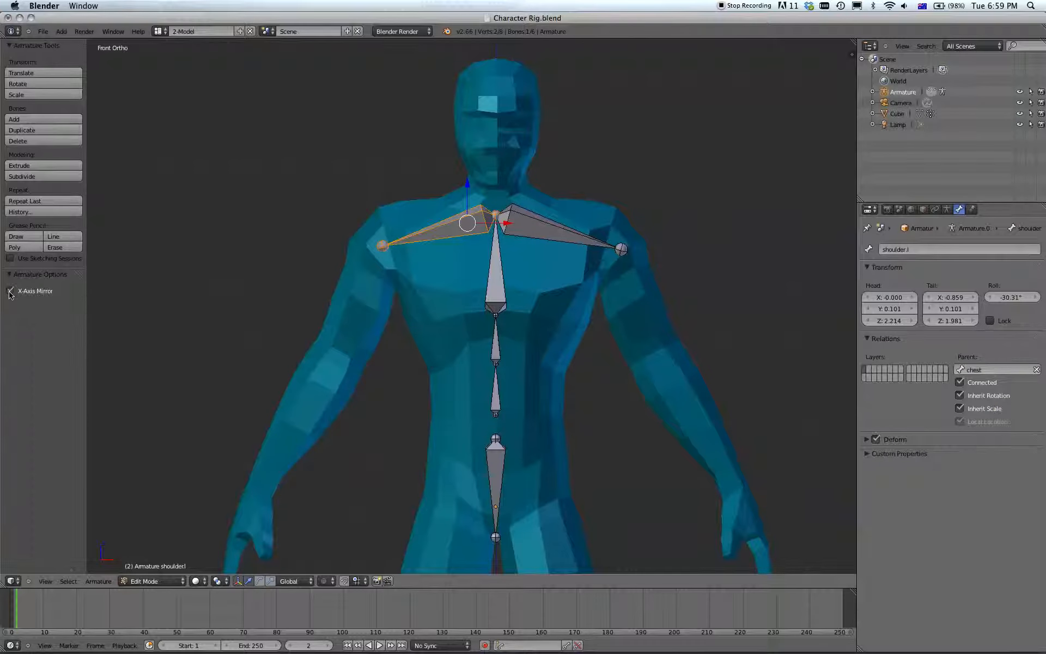
right_click(621, 249)
key("g")
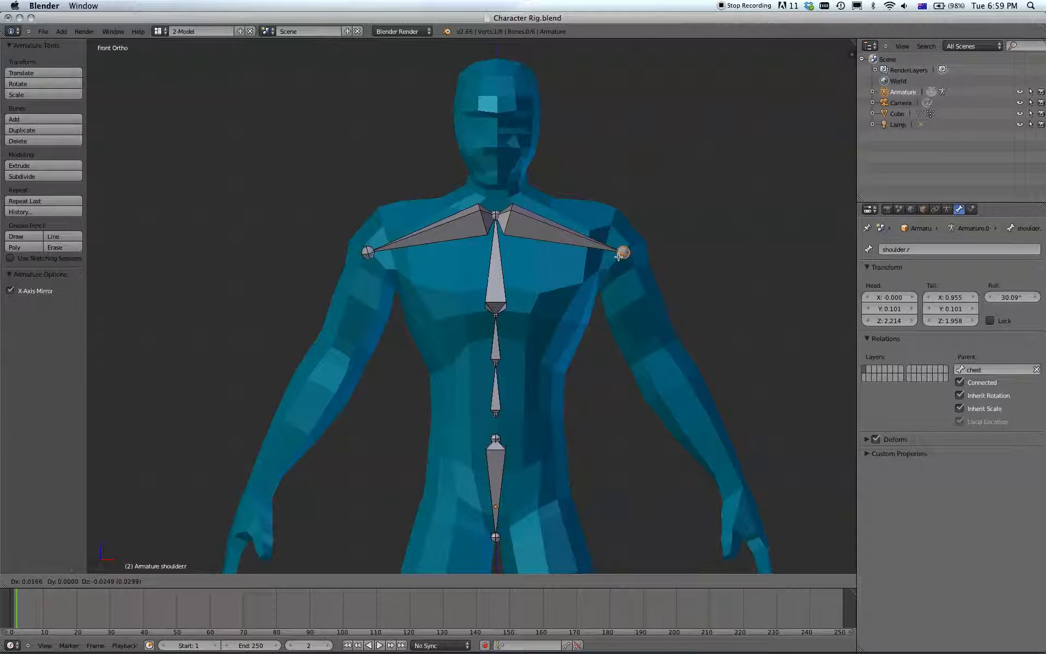
left_click(621, 255)
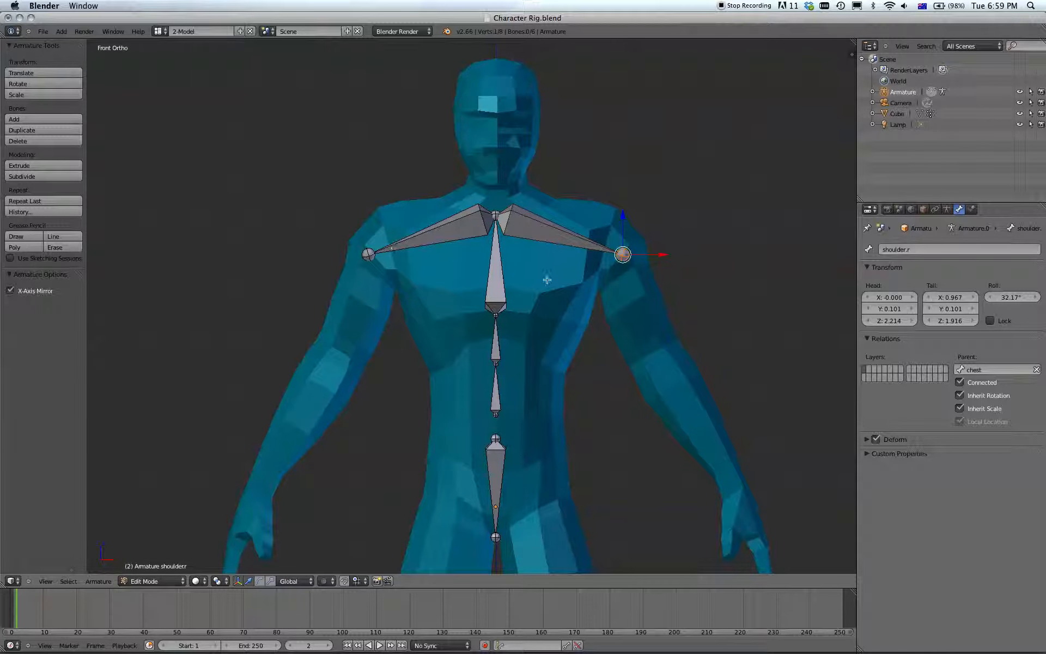
Extrude a mirrored chain of upper arm, forearm and hand bones from the tip of shoulder.r down to the fingertips
middle_click_drag(637, 305, 612, 214, "shift")
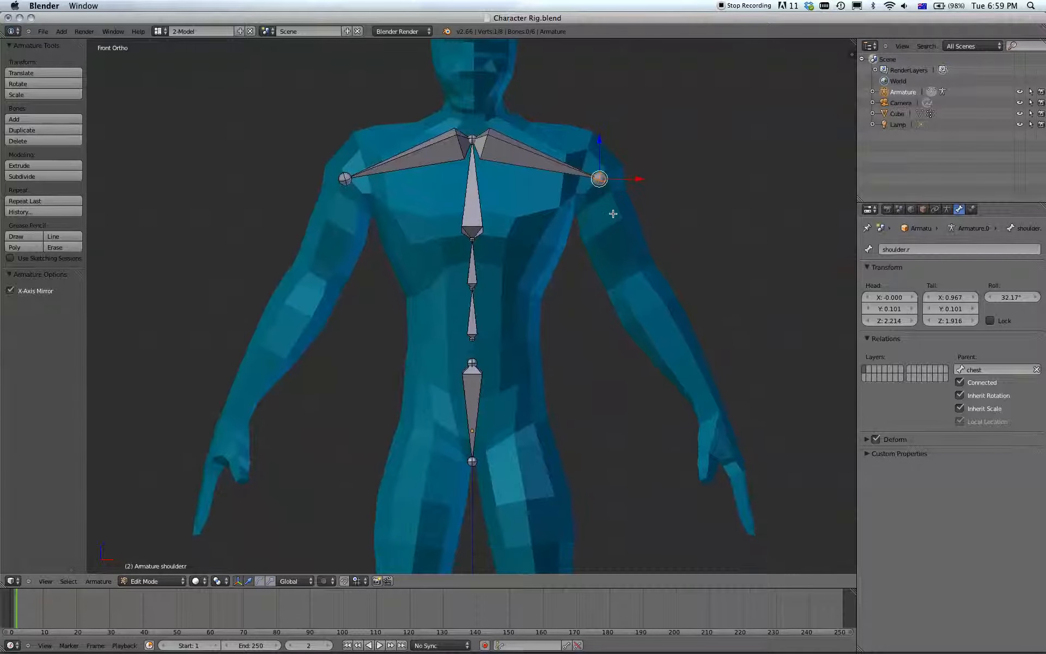
key("e")
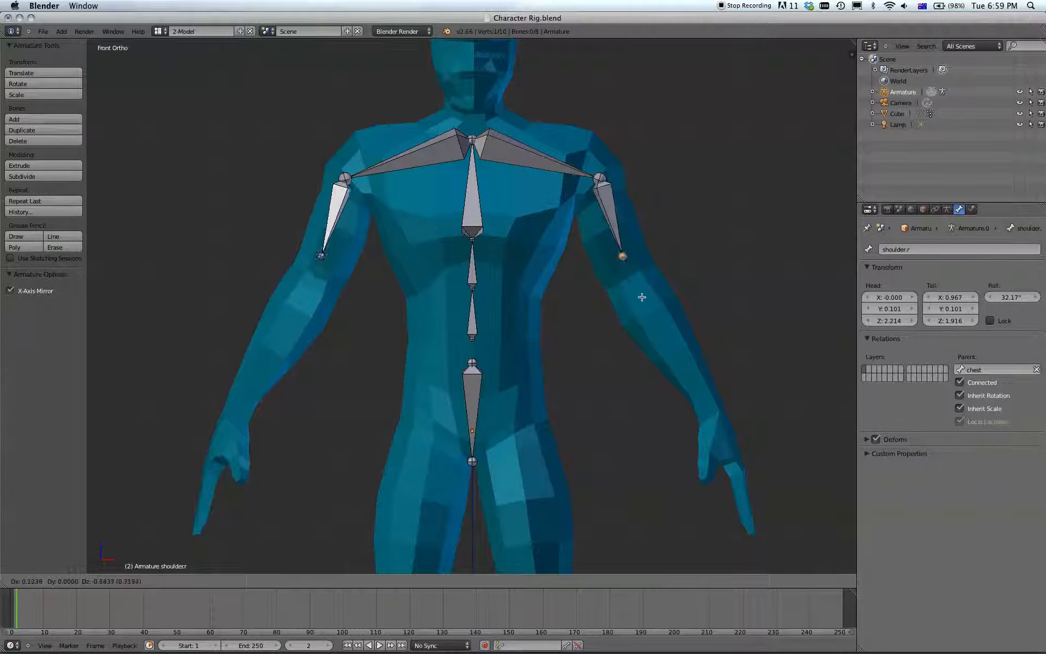
key("e")
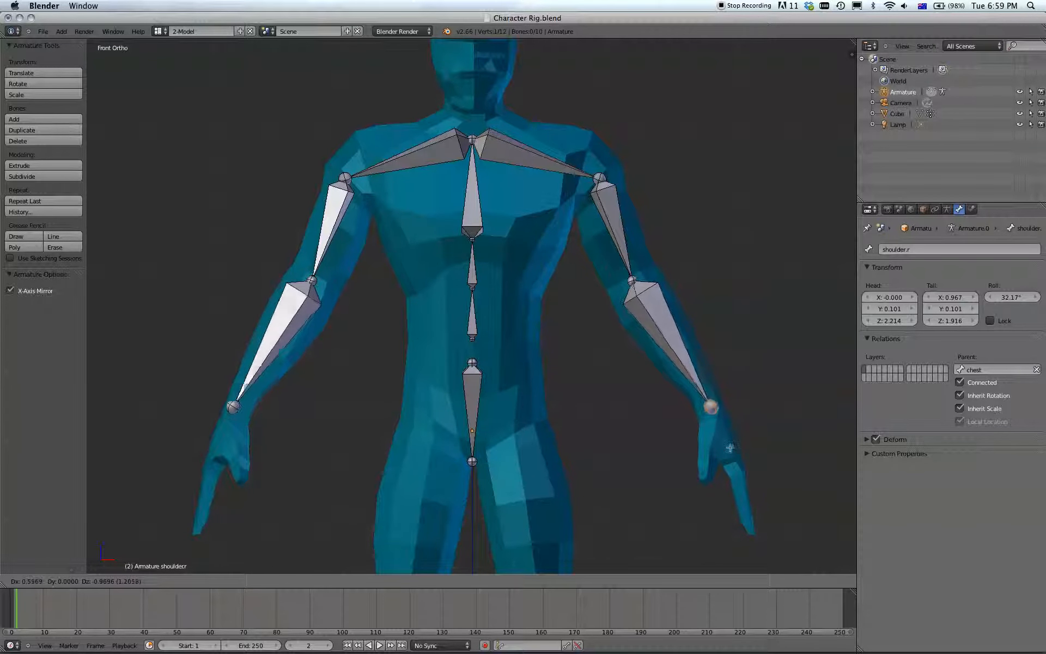
left_click(738, 466)
key("e")
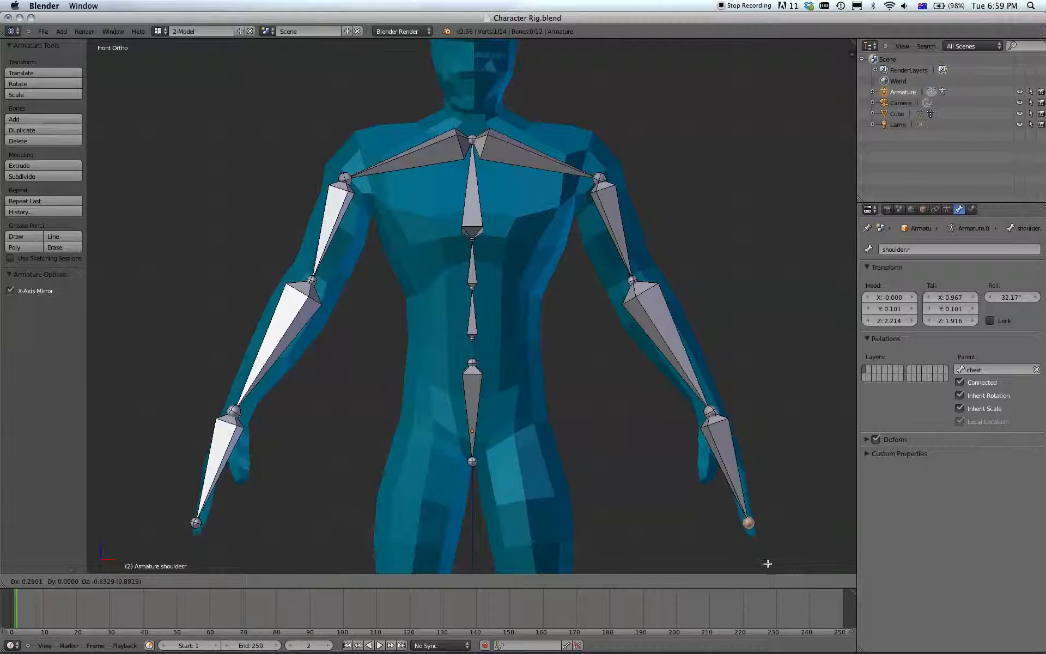
left_click(768, 563)
middle_click_drag(715, 240, 722, 254, "shift")
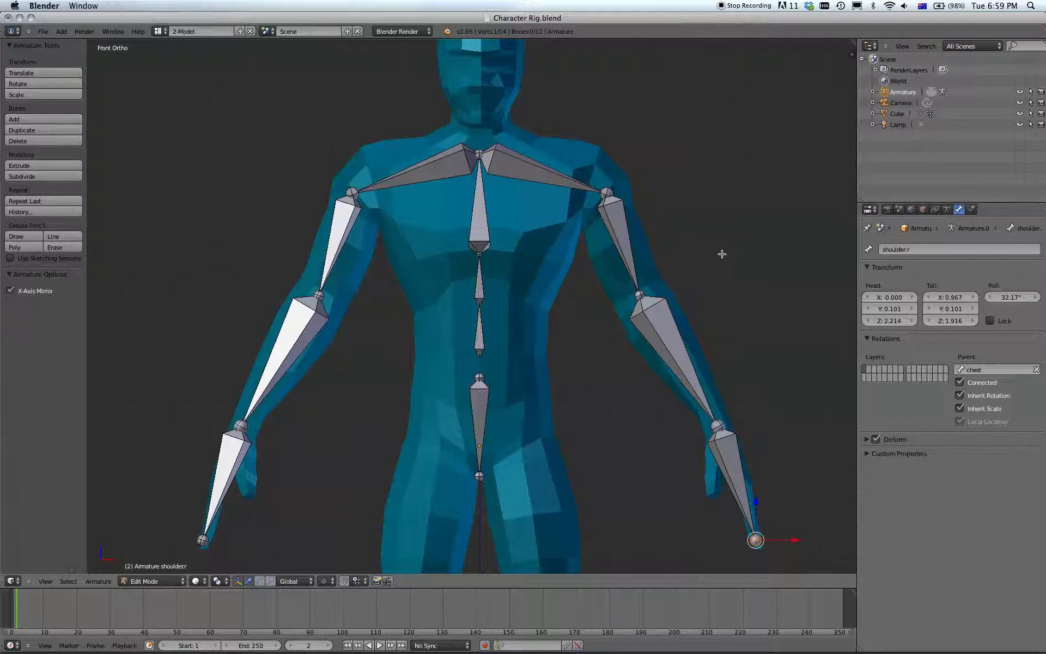
In top view, move the outer shoulder joint and the elbow joint back along Y into the arm mesh
right_click(609, 192)
key("KP_7")
key("g")
key("y")
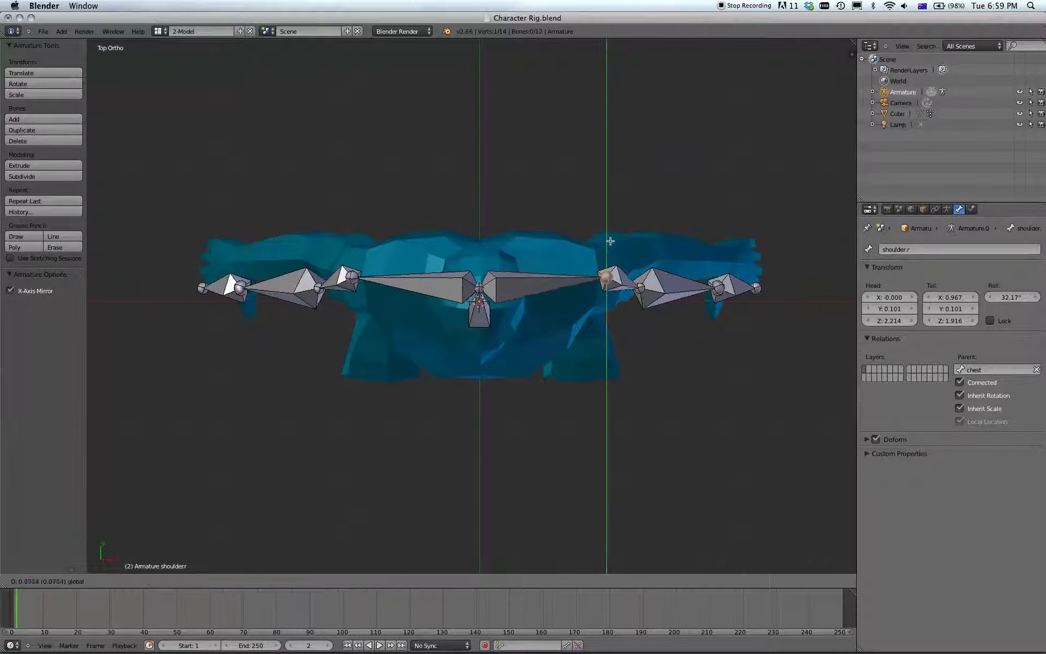
left_click(609, 236)
right_click(643, 287)
left_click_drag(642, 261, 641, 237)
In side view, move the wrist joint, hand bone tip and elbow joint back along Y to centre them in the arm
key("KP_3")
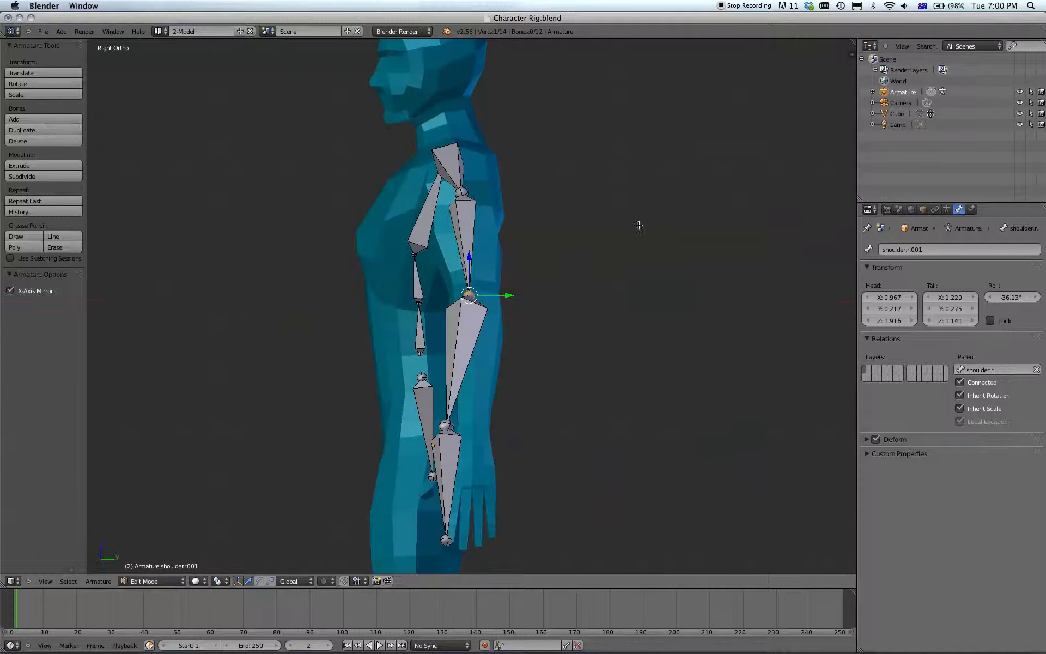
middle_click_drag(597, 273, 575, 188, "shift")
right_click(424, 338)
left_click_drag(467, 341, 493, 339)
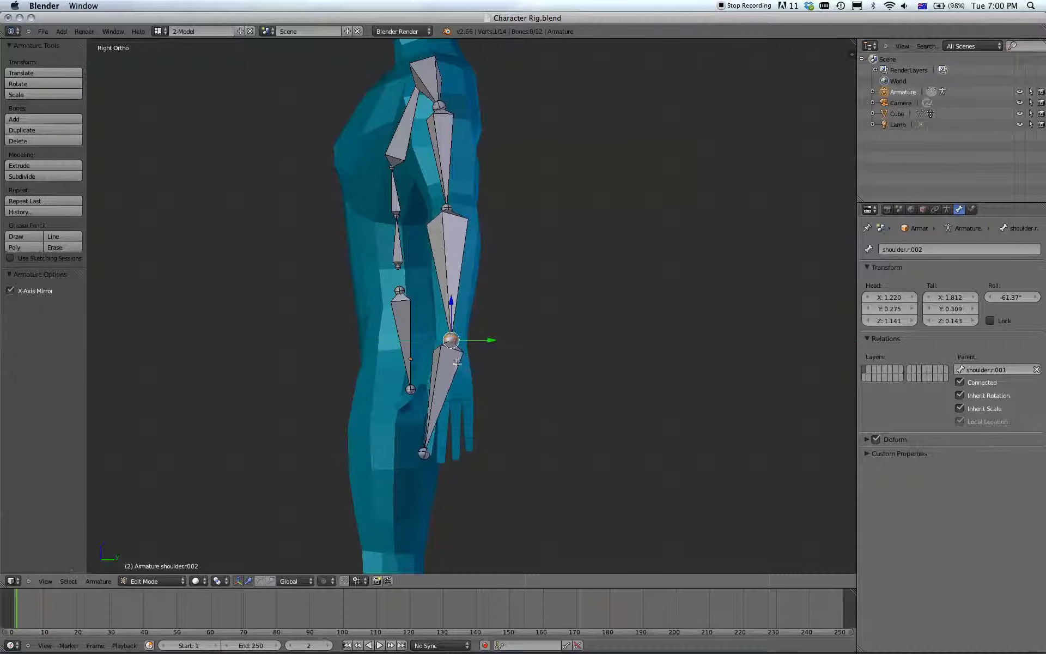
right_click(423, 453)
left_click_drag(469, 451, 491, 446)
right_click(444, 205)
left_click_drag(485, 208, 492, 208)
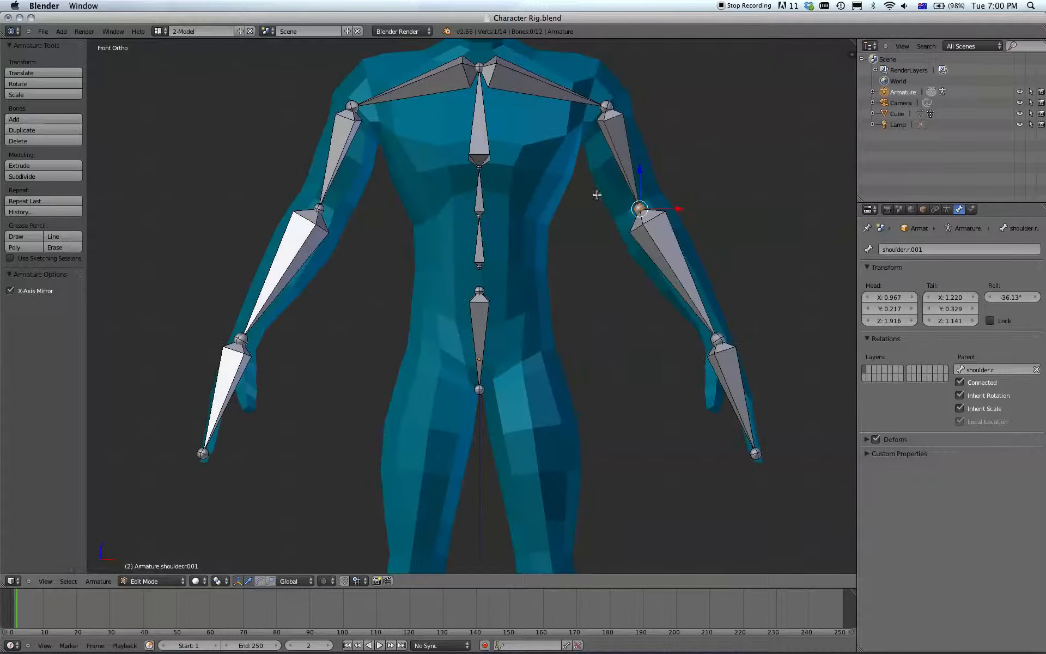
In front view, nudge the elbow joint and the outer shoulder joint slightly up and inward
left_click_drag(640, 177, 638, 170)
left_click_drag(678, 202, 676, 203)
right_click(606, 107)
left_click_drag(643, 112, 638, 111)
left_click_drag(602, 75, 602, 69)
Extrude a neck bone straight up along Z from the chest bone's upper tip, and adjust its tip in side view to the base of the skull
middle_click_drag(628, 116, 646, 217, "shift")
right_click(559, 254)
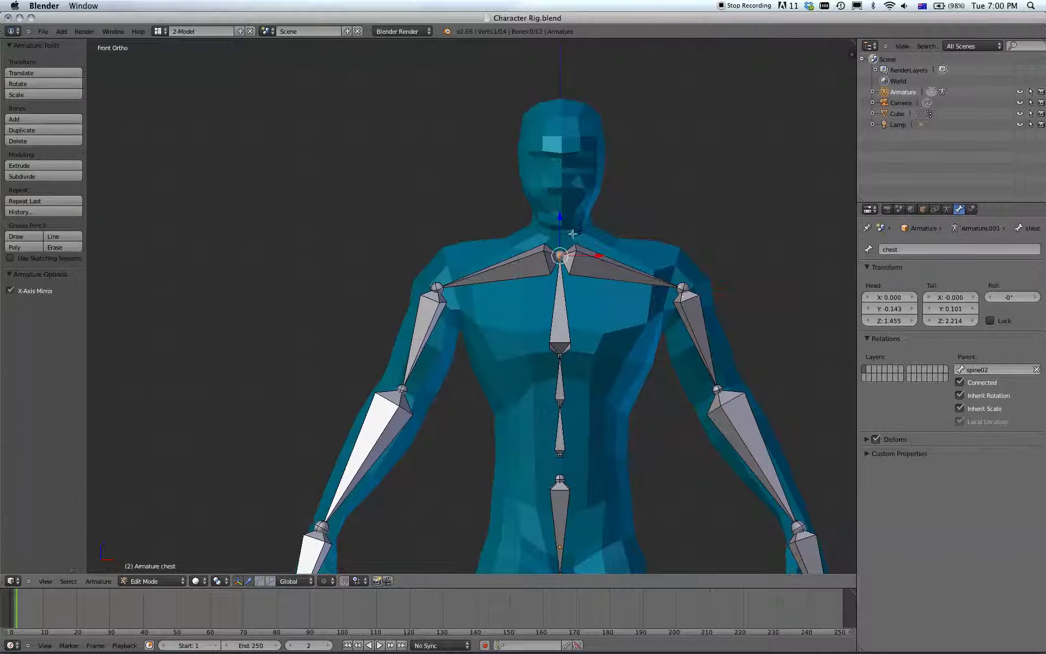
key("e")
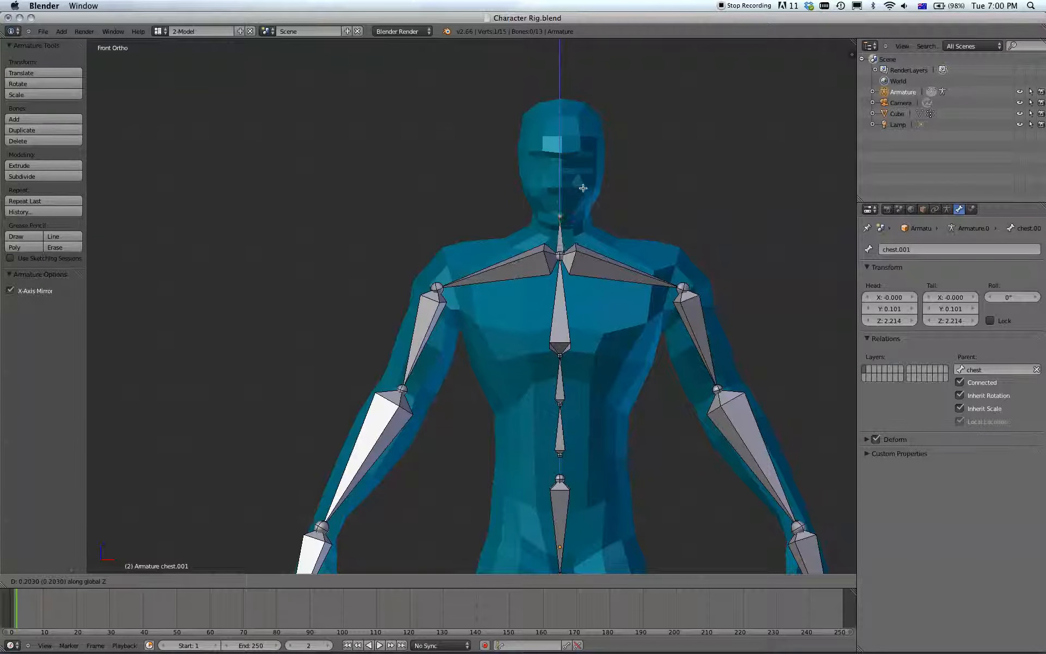
left_click(582, 165)
key("KP_3")
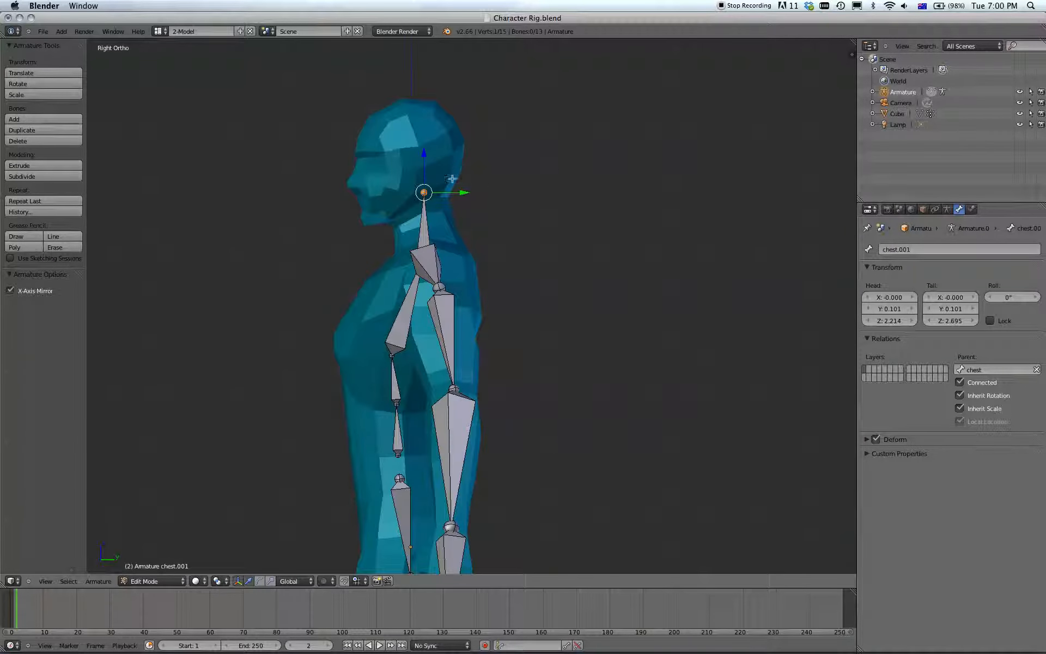
middle_click_drag(461, 195, 474, 222)
key("KP_3")
key("g")
key("z")
left_click(421, 137)
Extrude a head bone from the neck bone's tip to the top of the head in side view
key("e")
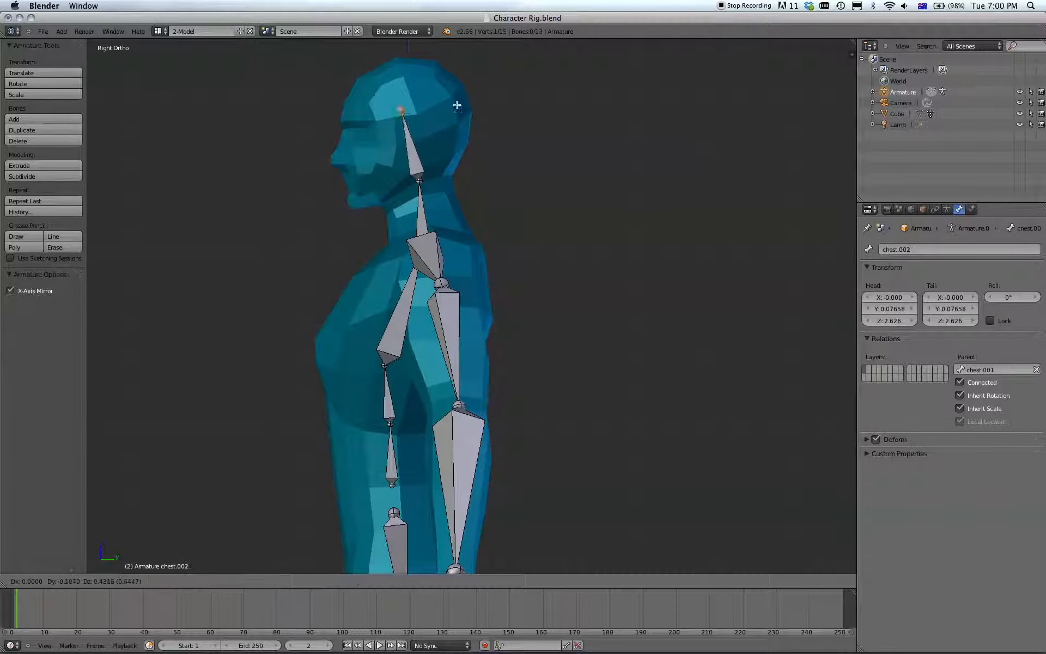
left_click(454, 64)
key("KP_1")
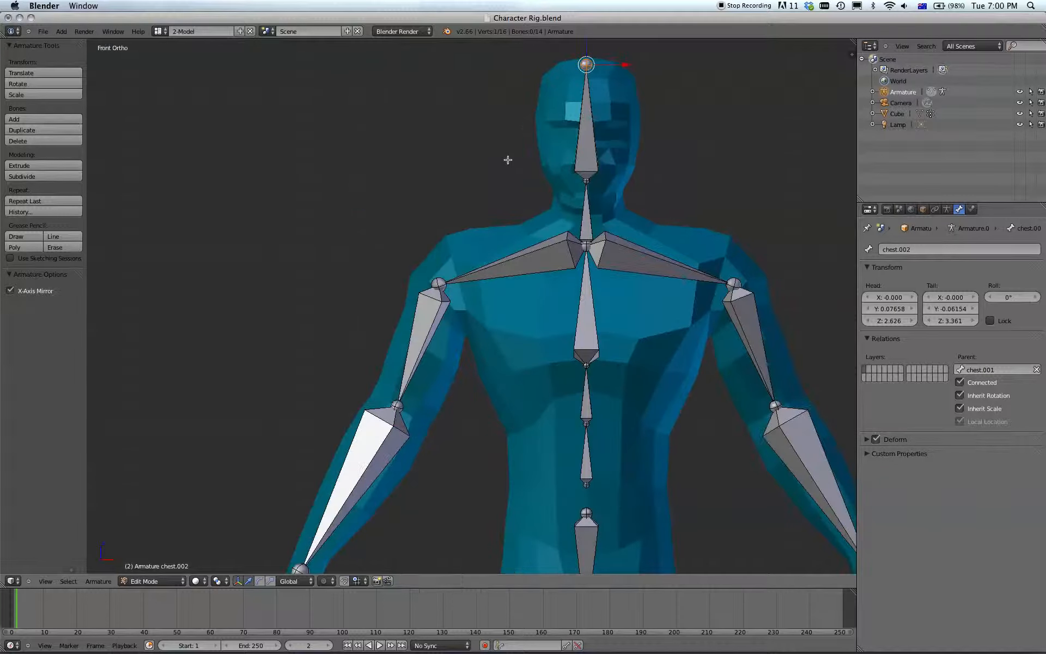
Rename the bone between the chest and head bones as neck
right_click(584, 223)
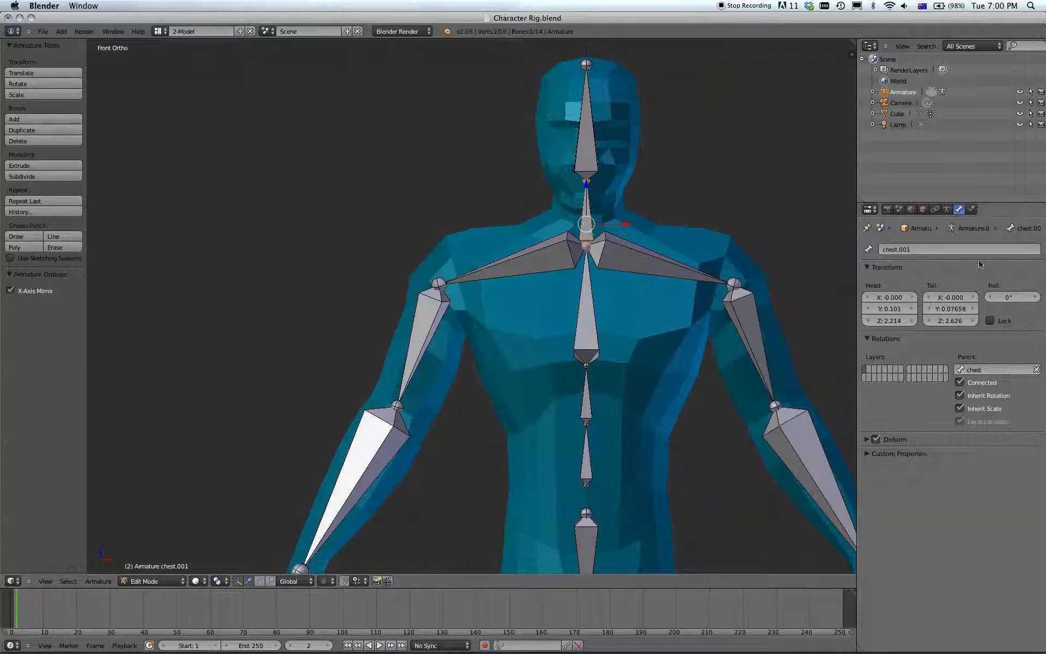
left_click(916, 249)
type("neck")
key("Return")
Rename the head bone as skull
right_click(580, 144)
left_click(923, 249)
type("sku")
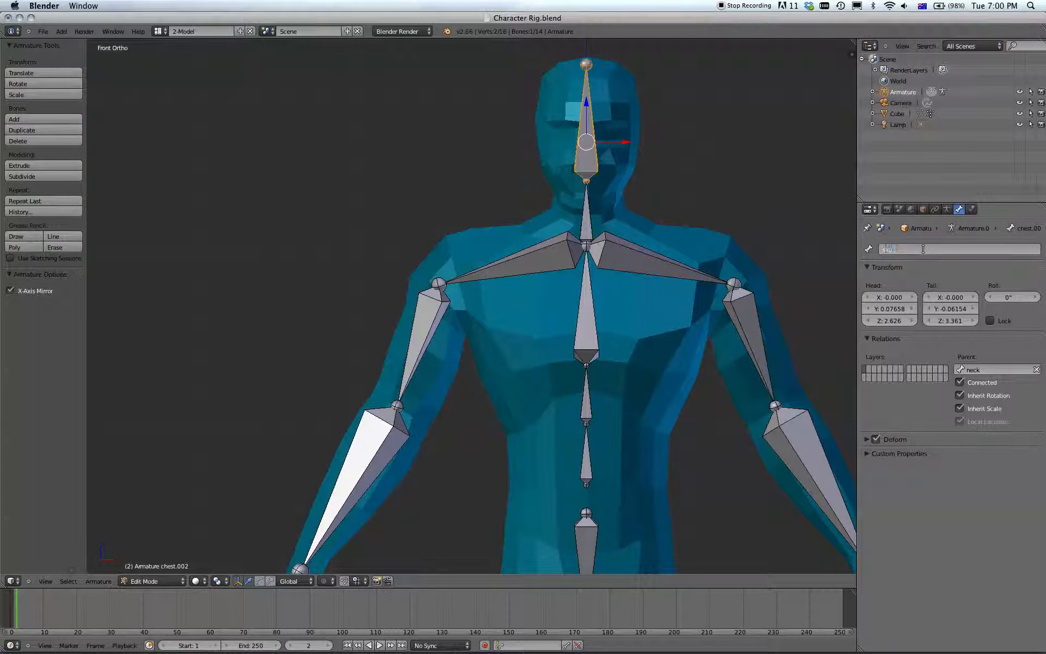
type("ll")
key("Return")
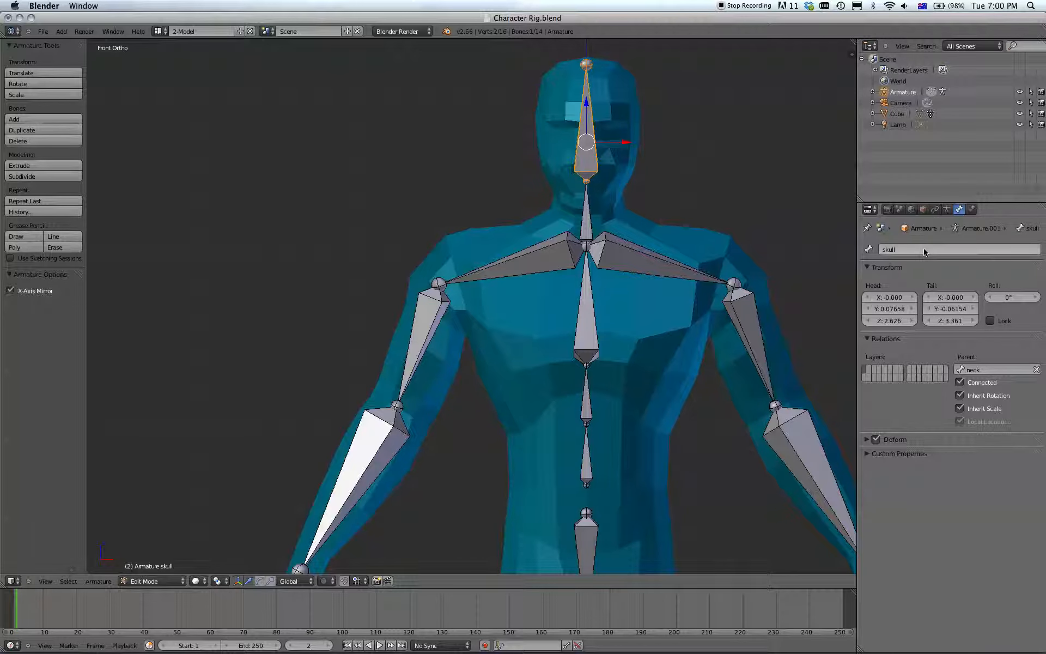
Duplicate the pelvis bone and place the copy in the upper thigh on the character's left side
scroll(686, 273, "down", 3)
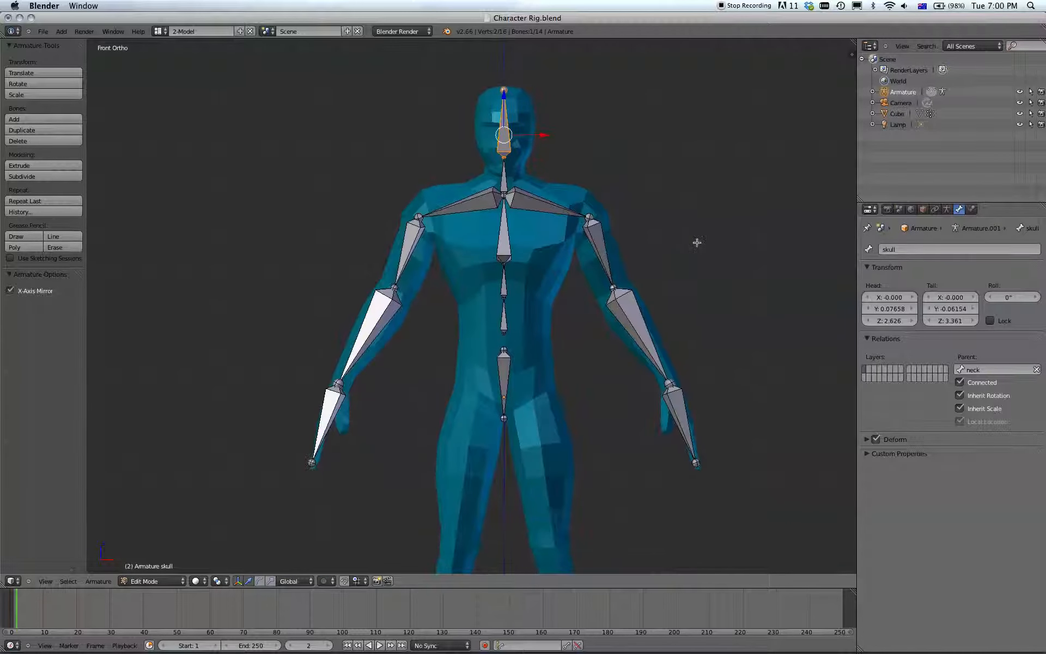
mouse_move(694, 311)
middle_mouse_down("shift")
mouse_move(707, 238)
mouse_move(687, 262)
middle_mouse_up("shift")
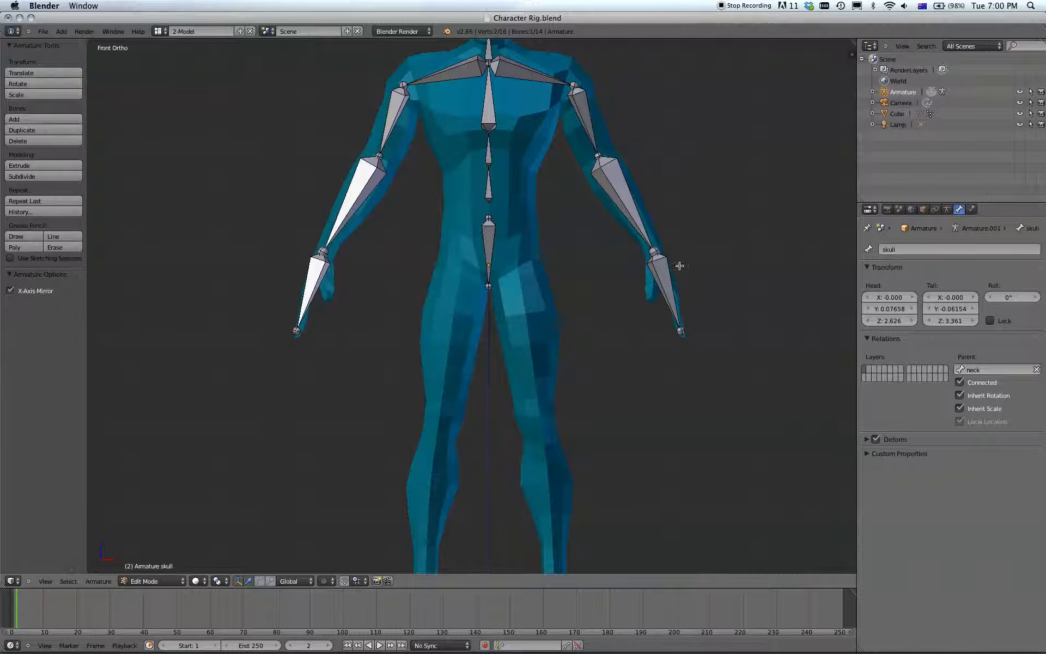
middle_click_drag(643, 320, 649, 257, "shift")
scroll(648, 257, "up", 2)
middle_click_drag(656, 199, 622, 278, "shift")
right_click(487, 202)
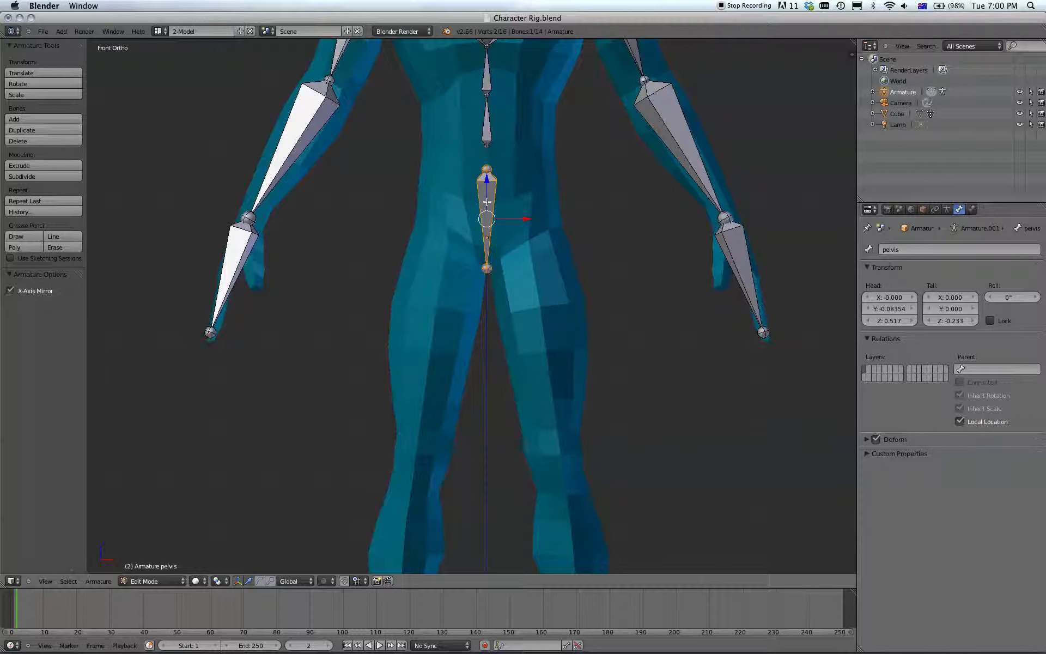
key("shift+d")
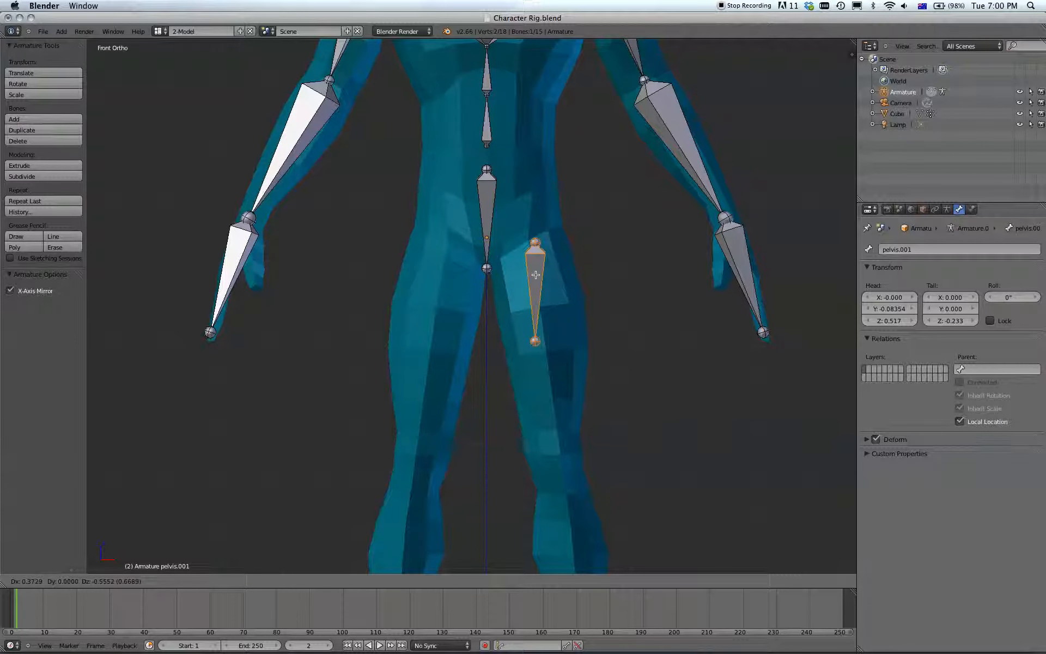
left_click(535, 275)
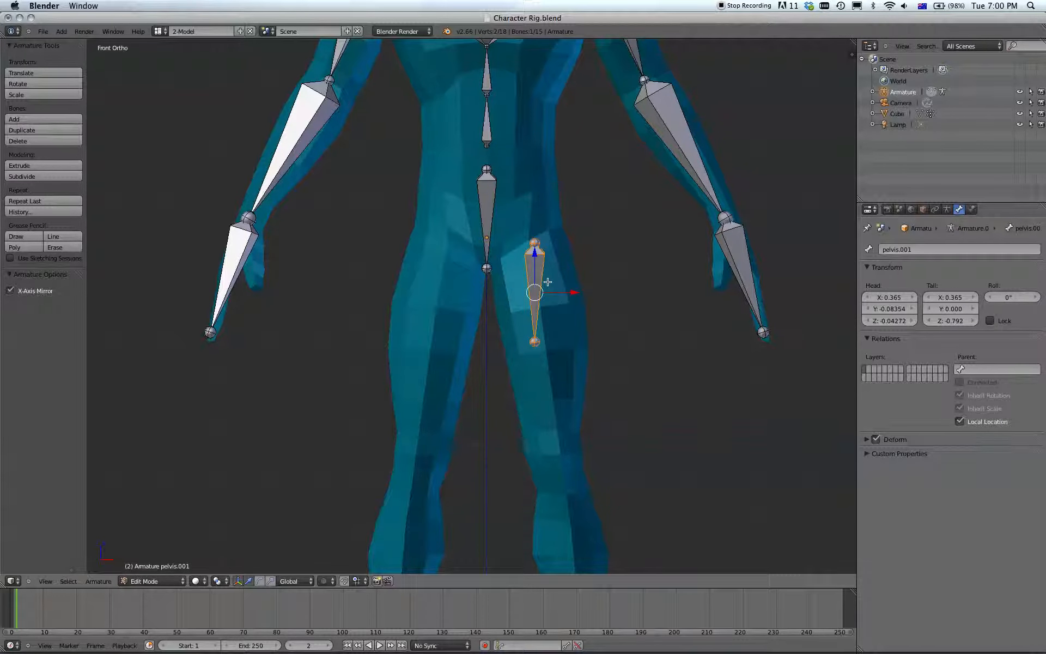
Rename the duplicated leg bone as thigh.r
left_click(923, 249)
key("BackSpace")
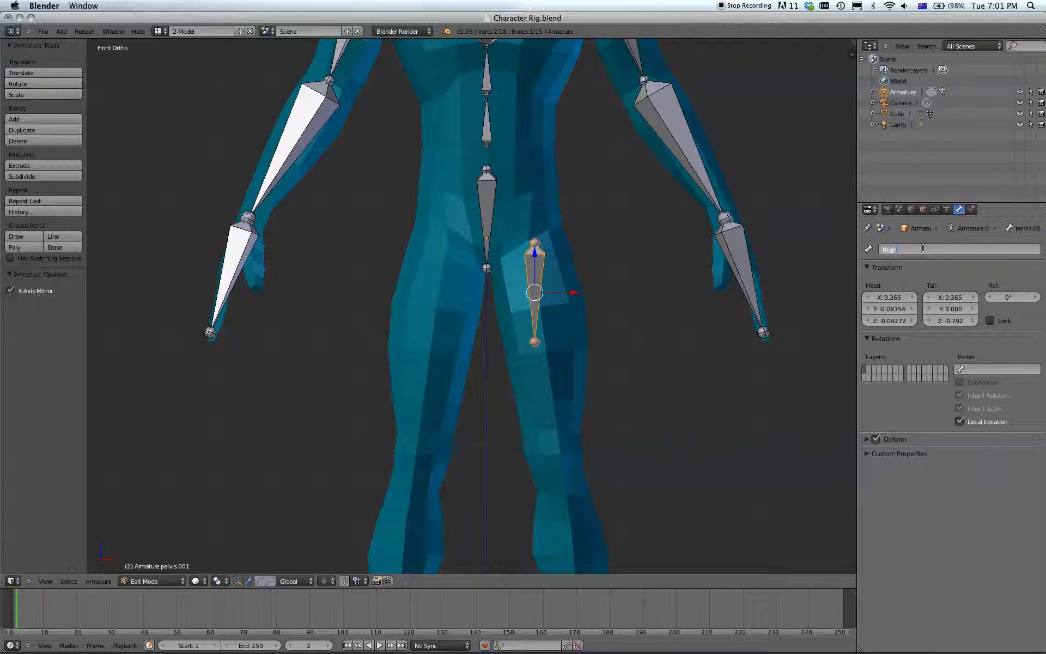
type("thigh.r")
key("Return")
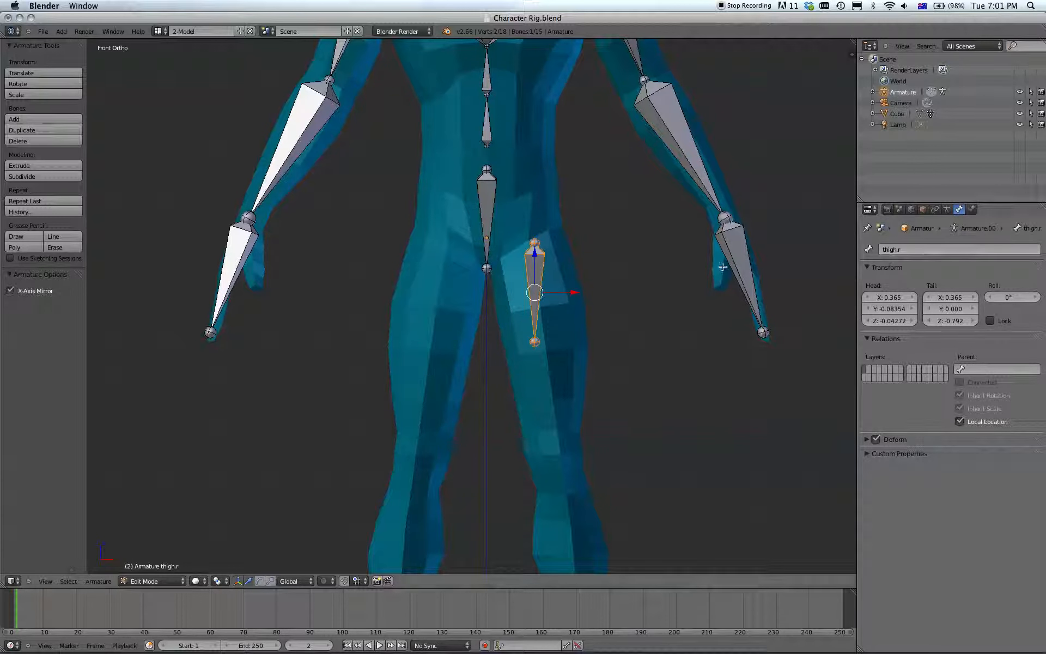
Duplicate the thigh.r bone along the X axis into the opposite thigh and name the copy thigh.l
key("shift+d")
key("x")
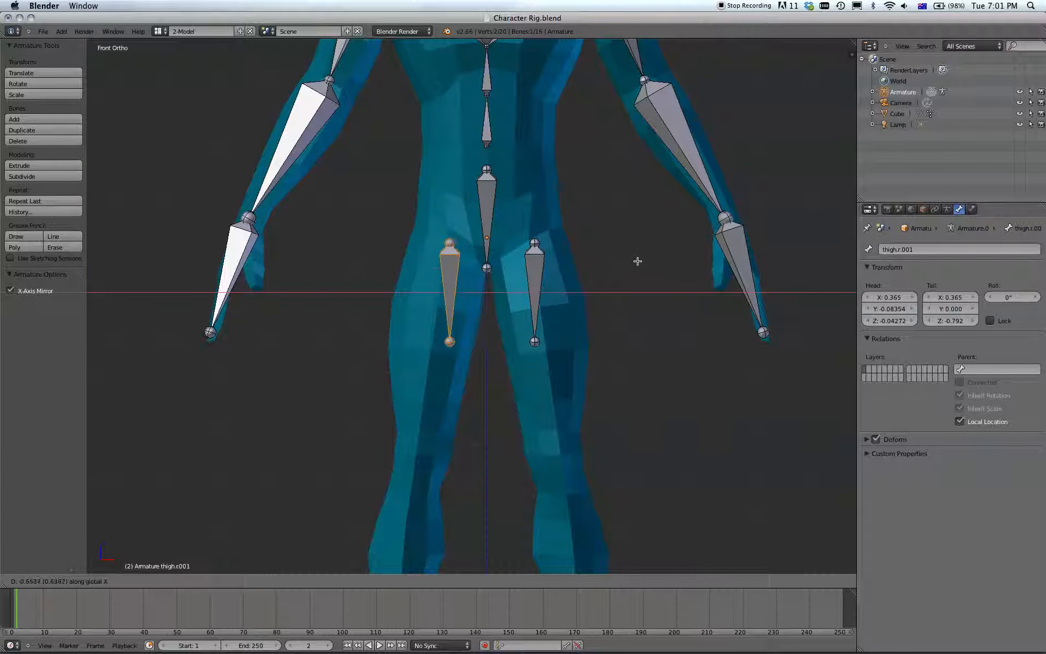
left_click(607, 261)
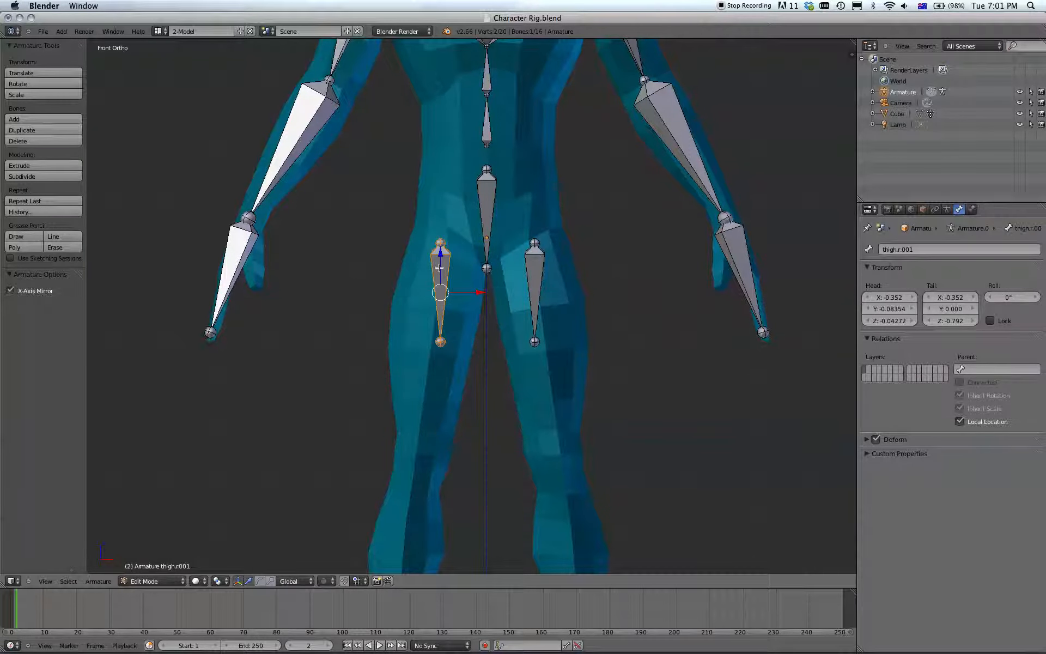
left_click(941, 246)
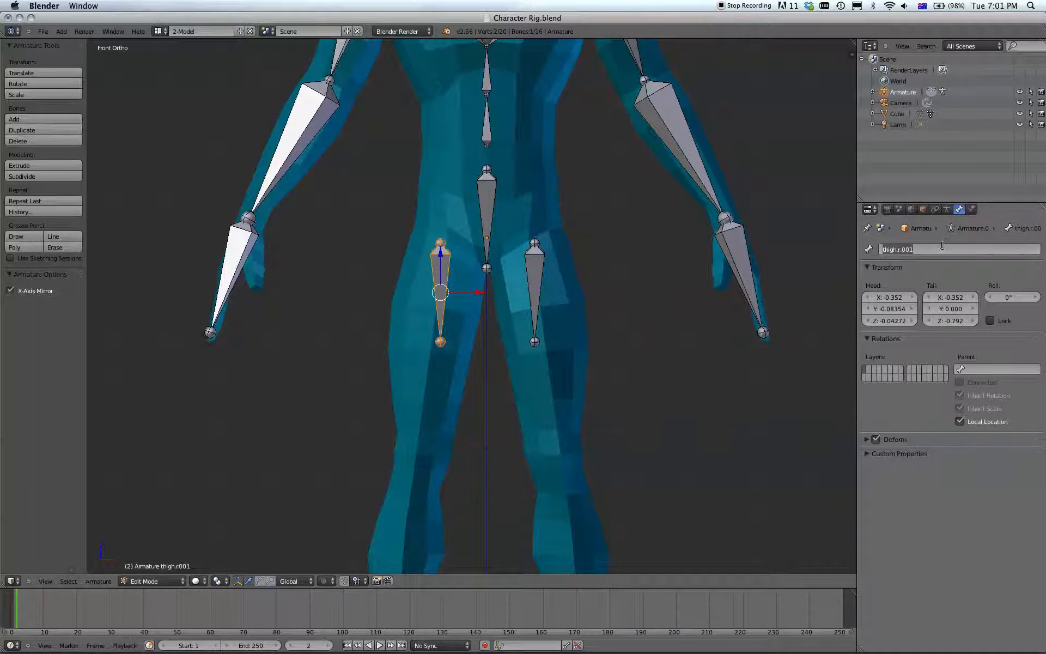
type("thigh.l")
key("Return")
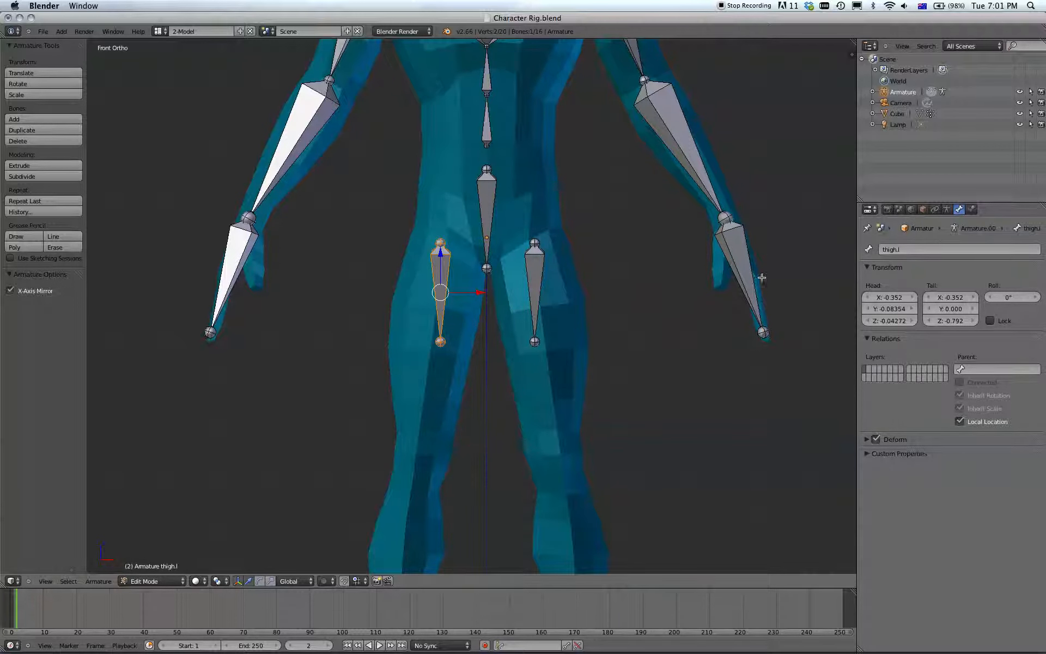
Lengthen the thigh.r bone by moving its lower end down to the knee in front view
scroll(770, 258, "down", 2)
right_click(549, 243)
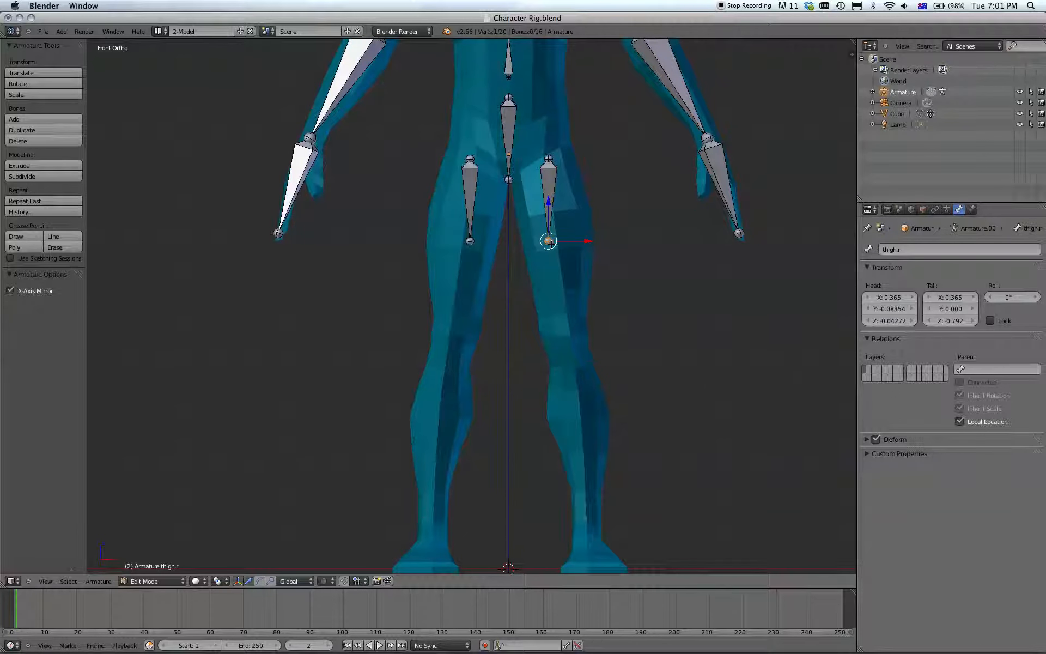
key("g")
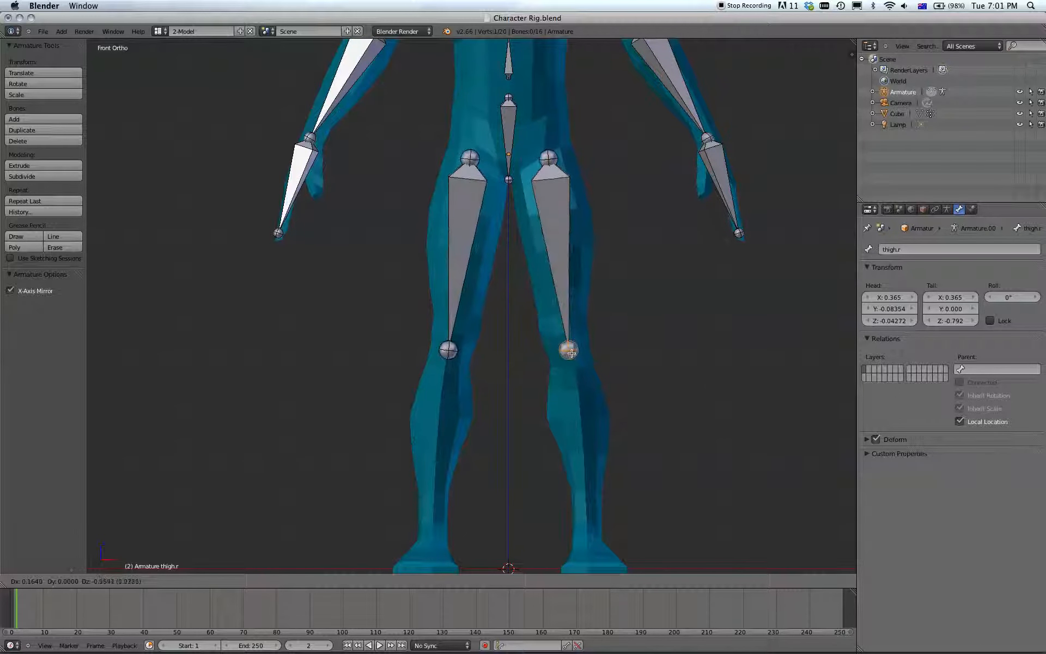
left_click(570, 356)
Align the thigh.r bone's knee end forward and up in side view, and shift its hip end slightly backward
key("KP_3")
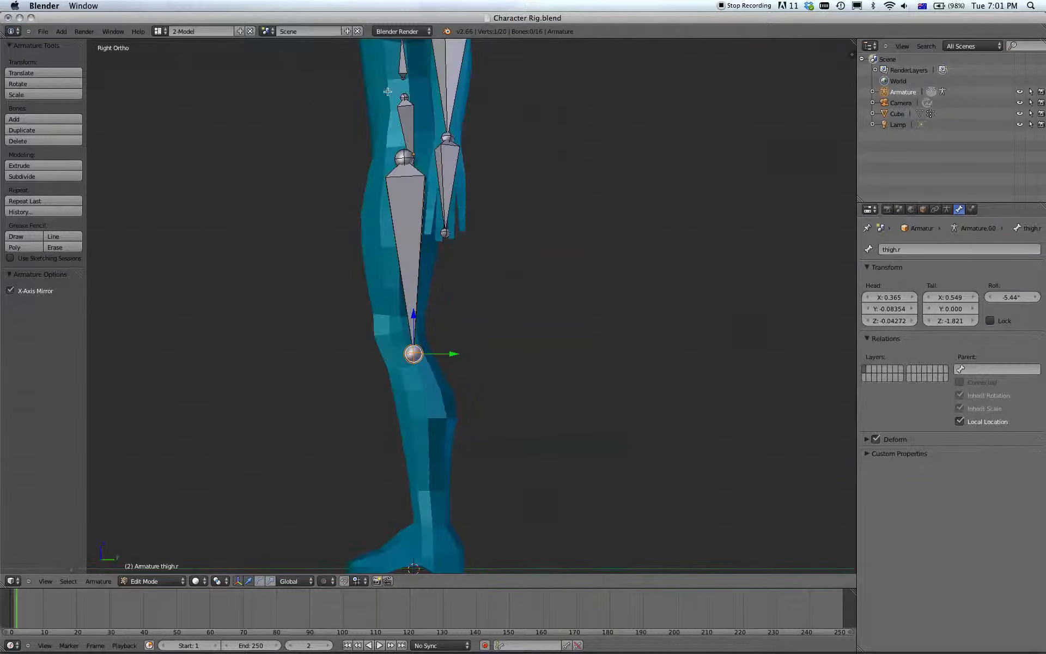
left_click_drag(454, 356, 443, 349)
left_click_drag(404, 315, 404, 302)
left_click_drag(444, 341, 437, 341)
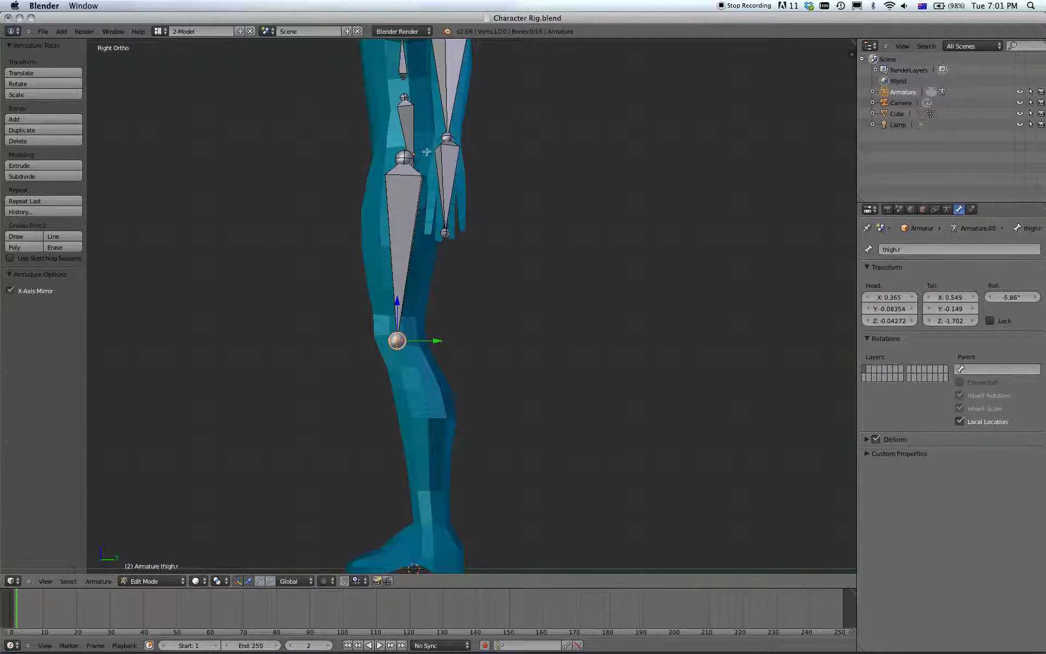
right_click(403, 157)
left_click_drag(438, 158, 445, 157)
Extrude a shin bone from the lower end of thigh.r down to the ankle in front view
key("KP_1")
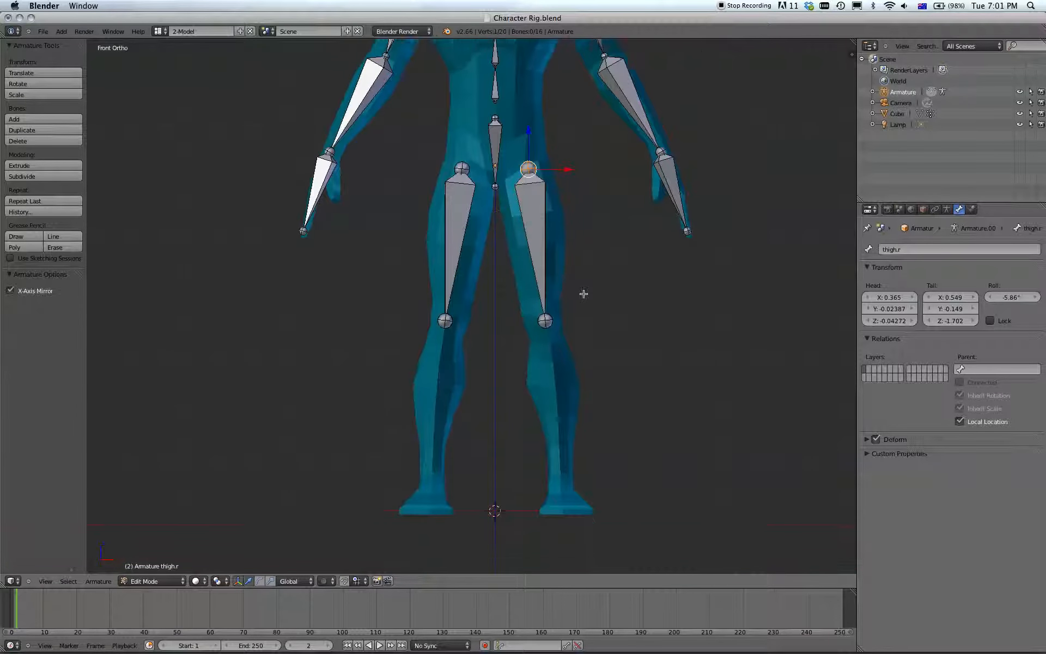
scroll(584, 308, "up", 2)
right_click(581, 239)
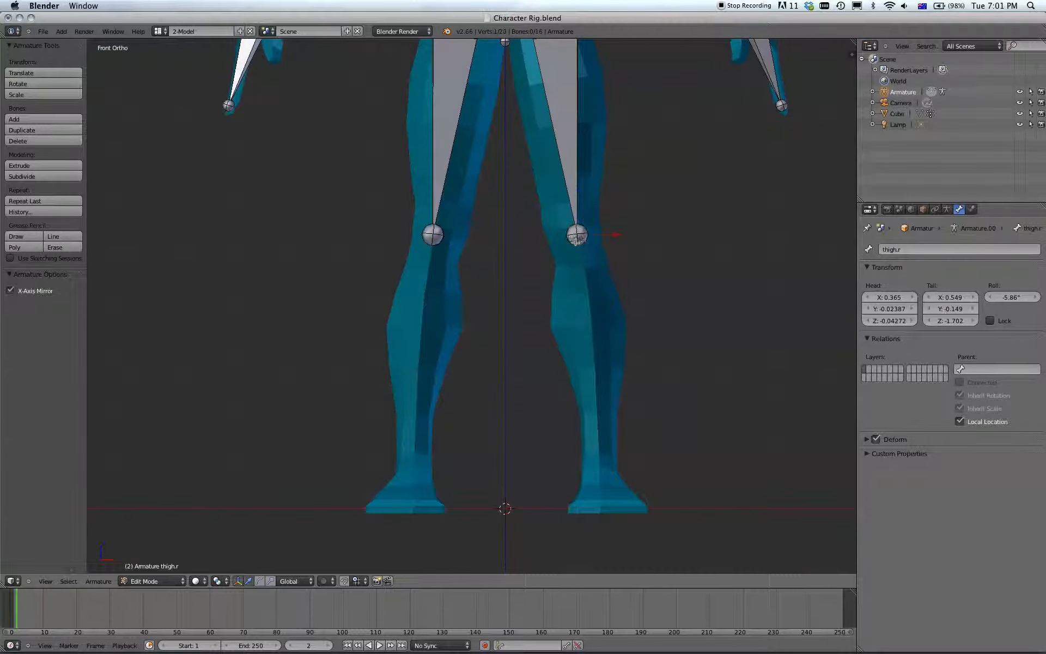
key("e")
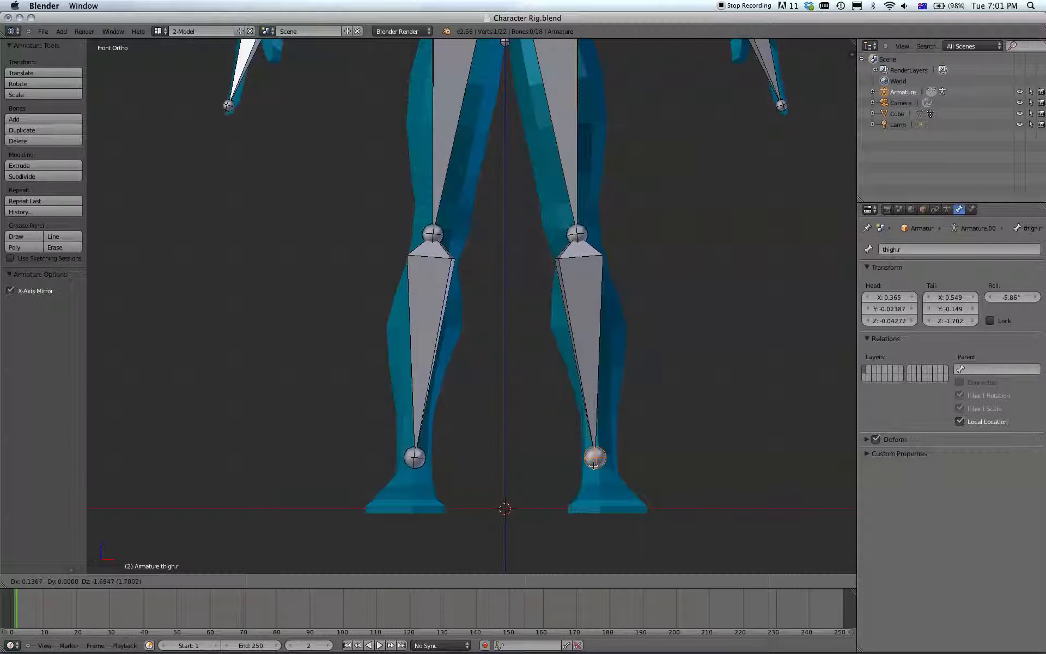
left_click(593, 464)
Move the shin bone's ankle end back into the leg in side view and adjust the knee joint's depth and height
key("KP_3")
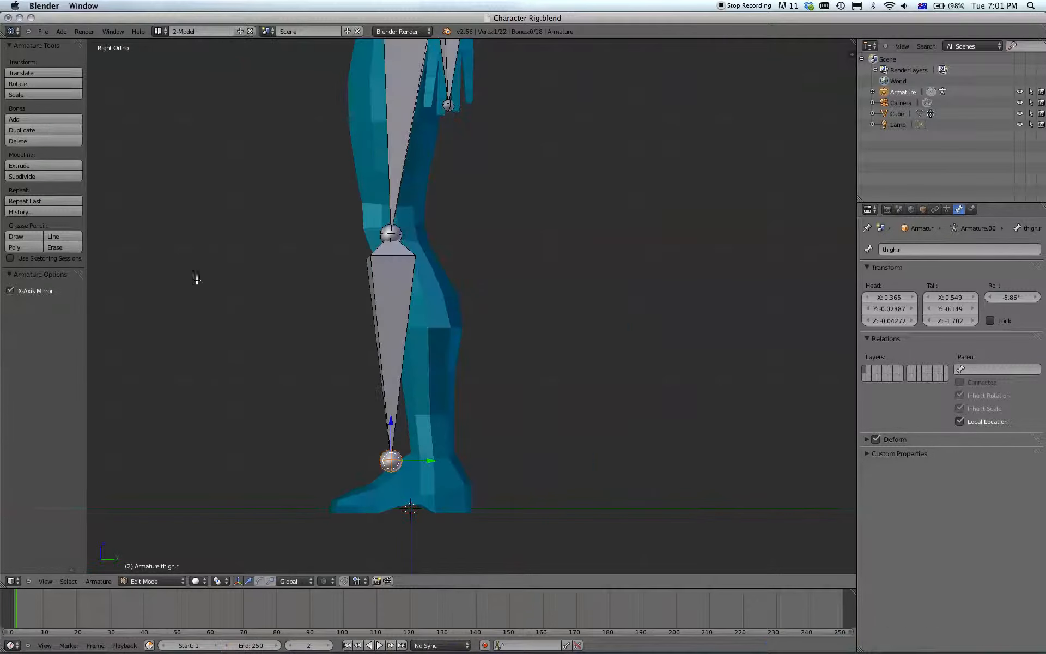
left_click_drag(430, 458, 472, 439)
right_click(396, 231)
left_click_drag(433, 233, 439, 232)
left_click_drag(397, 202, 397, 194)
Fine-tune the height of the ankle joint inside the character's ankle in side view
middle_click_drag(441, 263, 540, 111, "shift")
scroll(606, 299, "up", 3)
middle_click_drag(607, 299, 553, 306, "shift")
scroll(586, 202, "up", 3)
right_click(610, 245)
left_click_drag(597, 225, 596, 221)
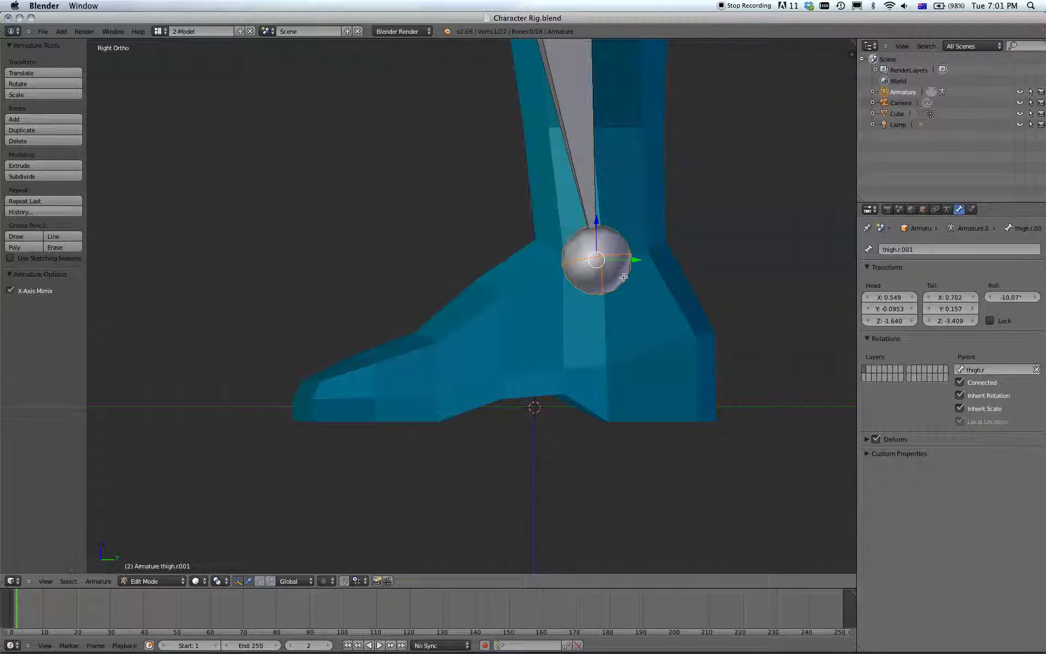
Extrude a foot bone from the ankle to the ball of the foot and a toe bone to the foot's tip
key("e")
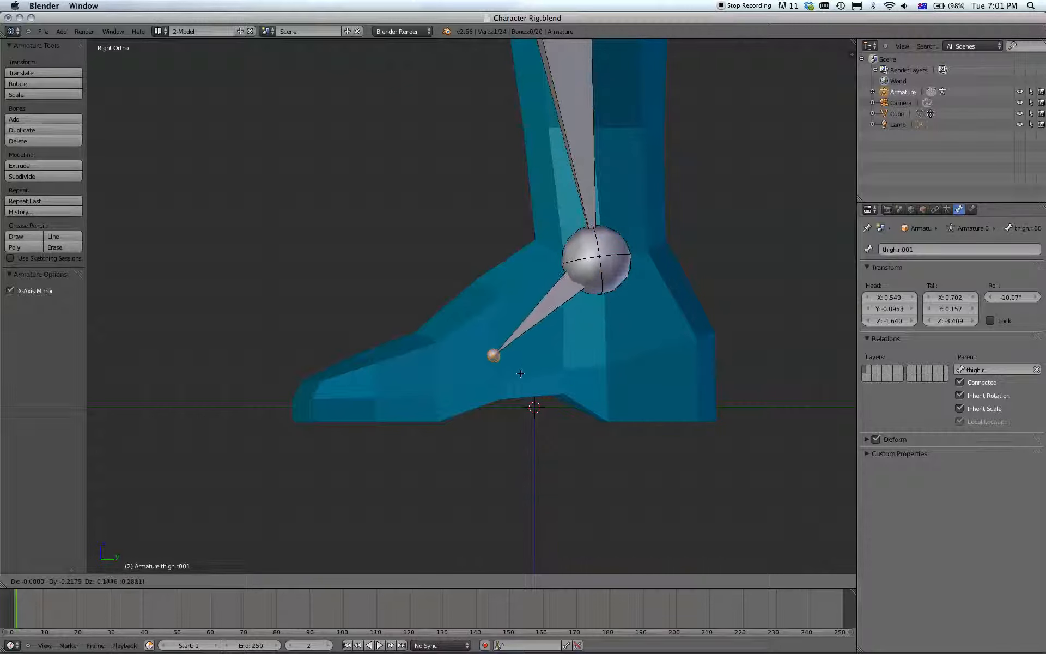
left_click(493, 386)
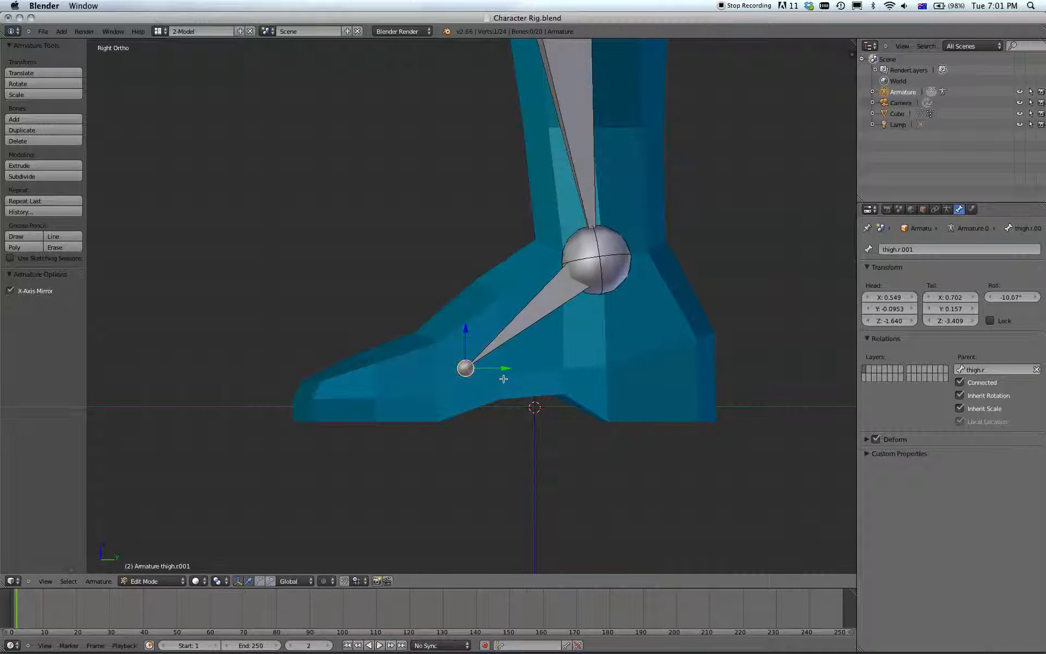
key("e")
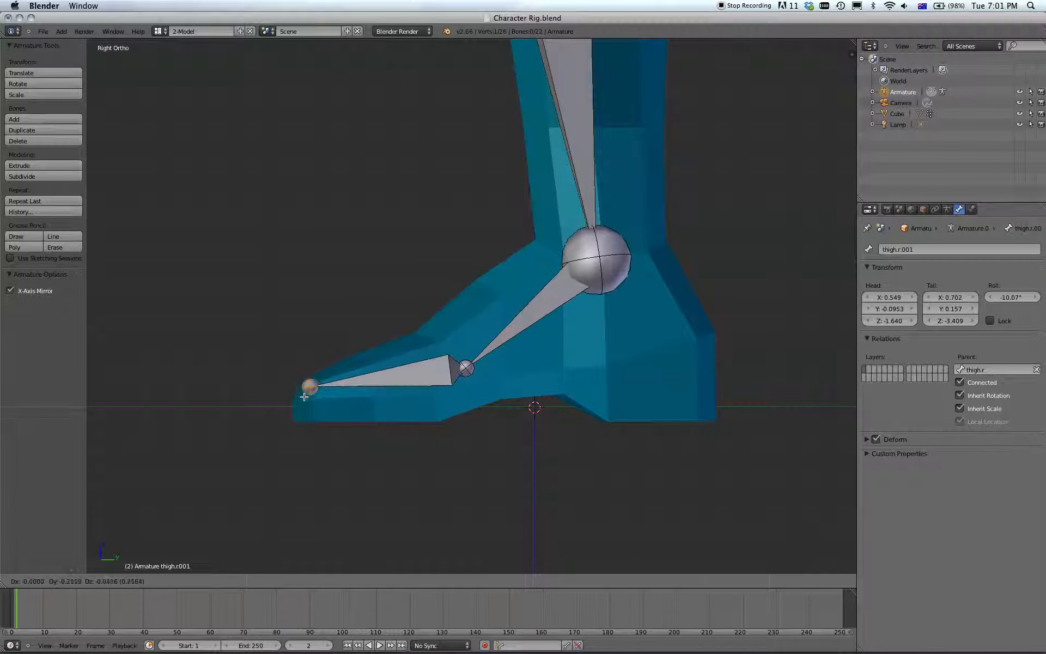
left_click(290, 399)
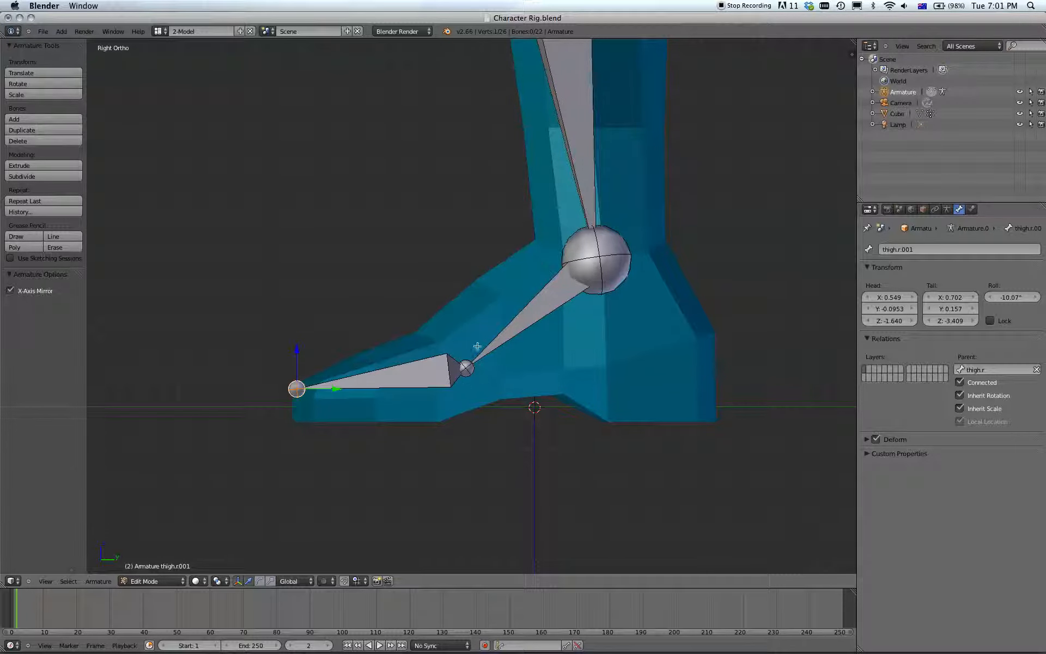
Shift the ball, toe tip and ankle joints outward along the X axis to centre them in the foot
key("KP_1")
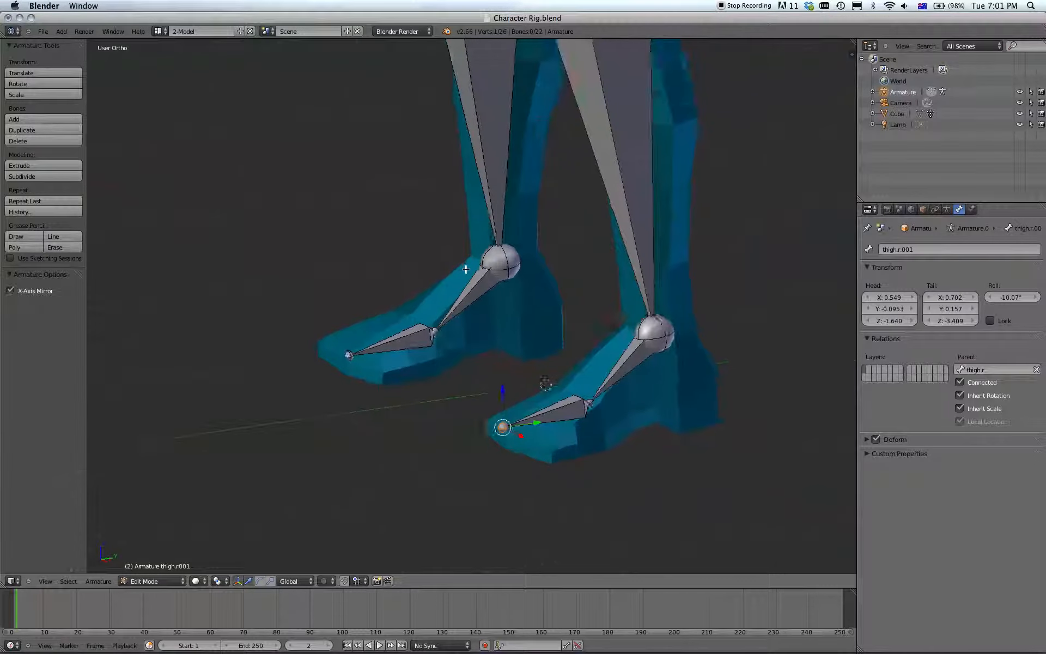
middle_click_drag(469, 268, 601, 373)
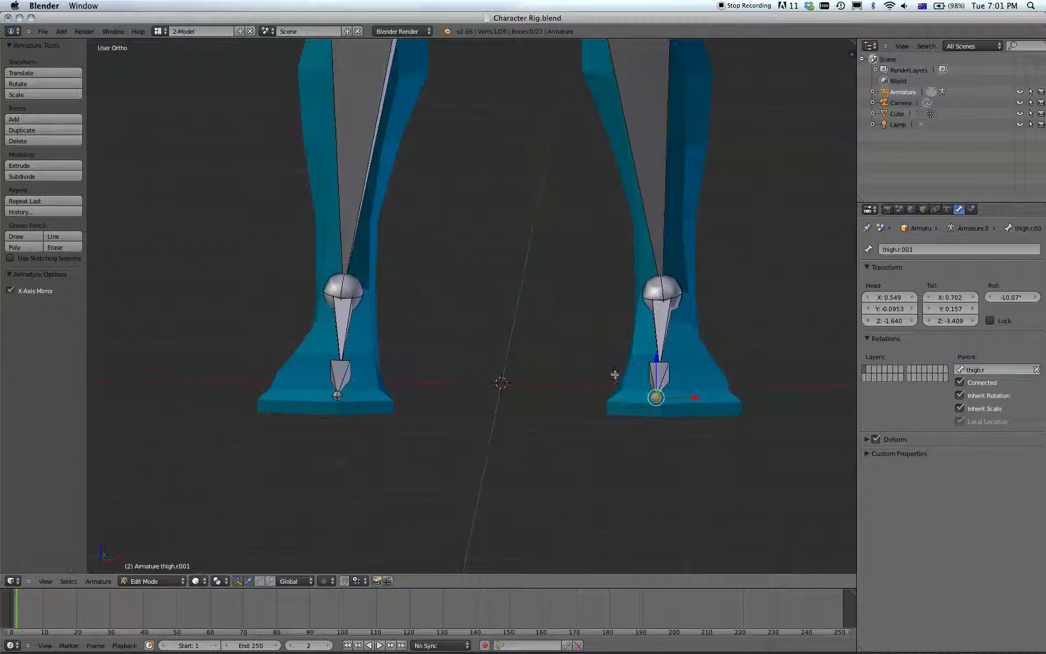
right_click(663, 379)
left_click_drag(698, 379, 717, 400)
right_click(665, 397)
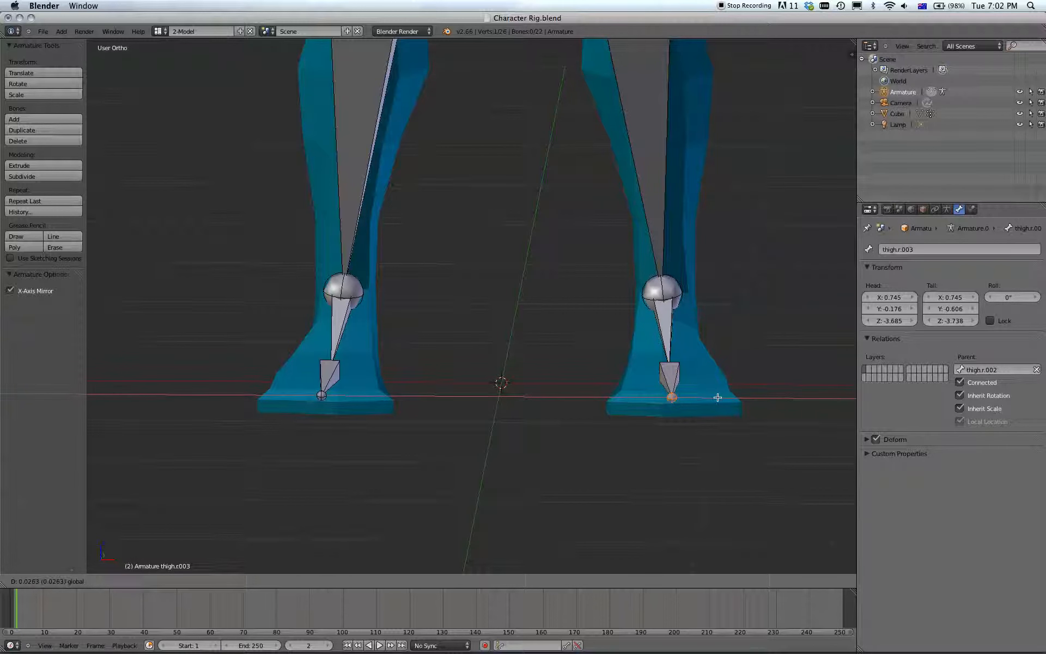
right_click(659, 295)
left_click_drag(704, 296, 708, 296)
Examine the whole armature's fit inside the character's body, from the feet up to the head
key("KP_1")
scroll(607, 254, "down", 3)
middle_click_drag(608, 254, 590, 283, "shift")
scroll(587, 253, "down", 4)
scroll(615, 271, "up", 1)
scroll(588, 282, "up", 3)
scroll(588, 282, "down", 2)
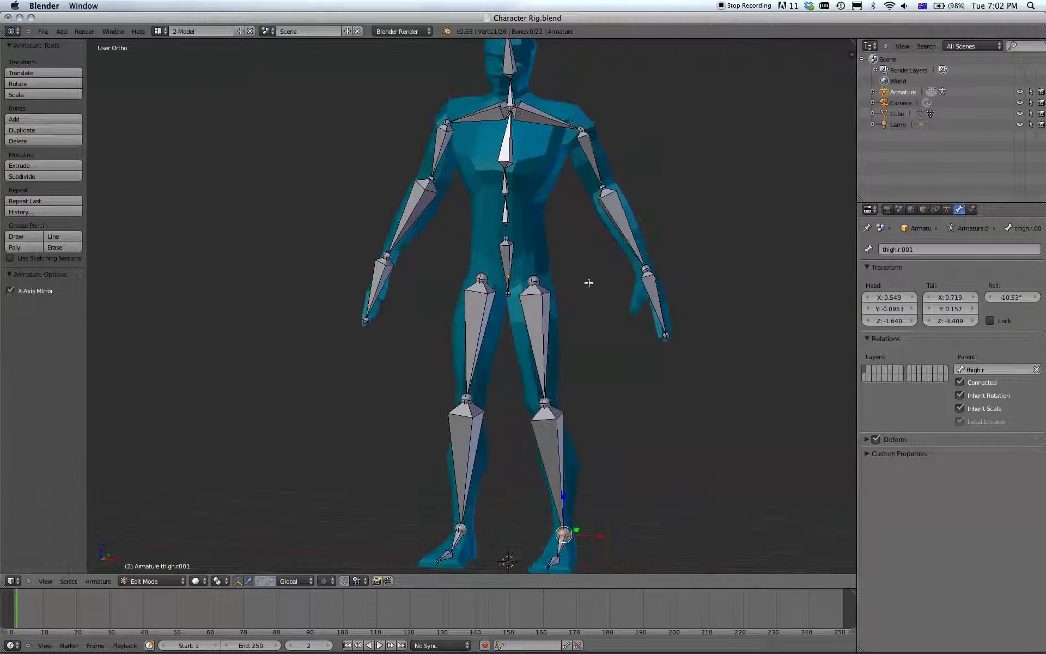
scroll(558, 290, "up", 1)
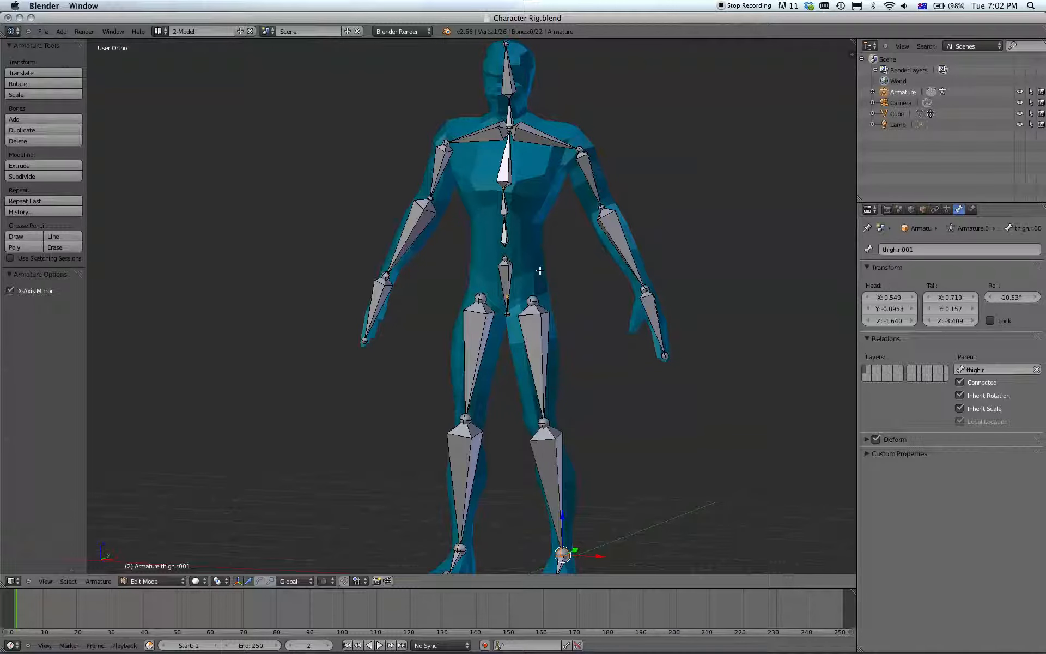
Return to Object Mode and move the armature to layer 11, the first layer of the lower row
key("Tab")
scroll(559, 291, "down", 1)
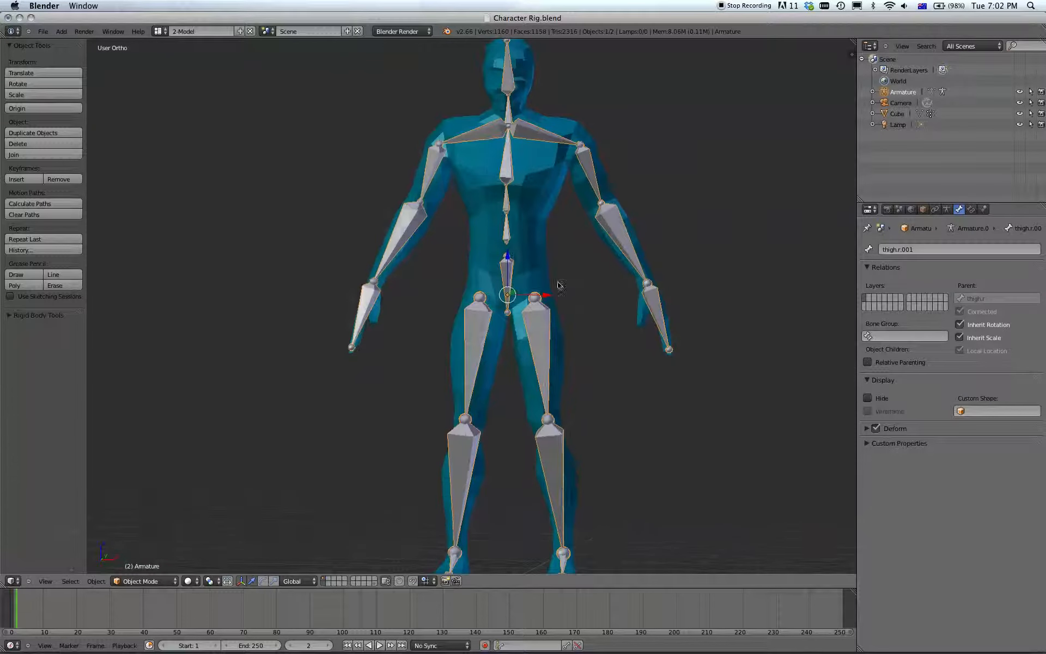
scroll(543, 311, "down", 1)
middle_click_drag(543, 311, 555, 313)
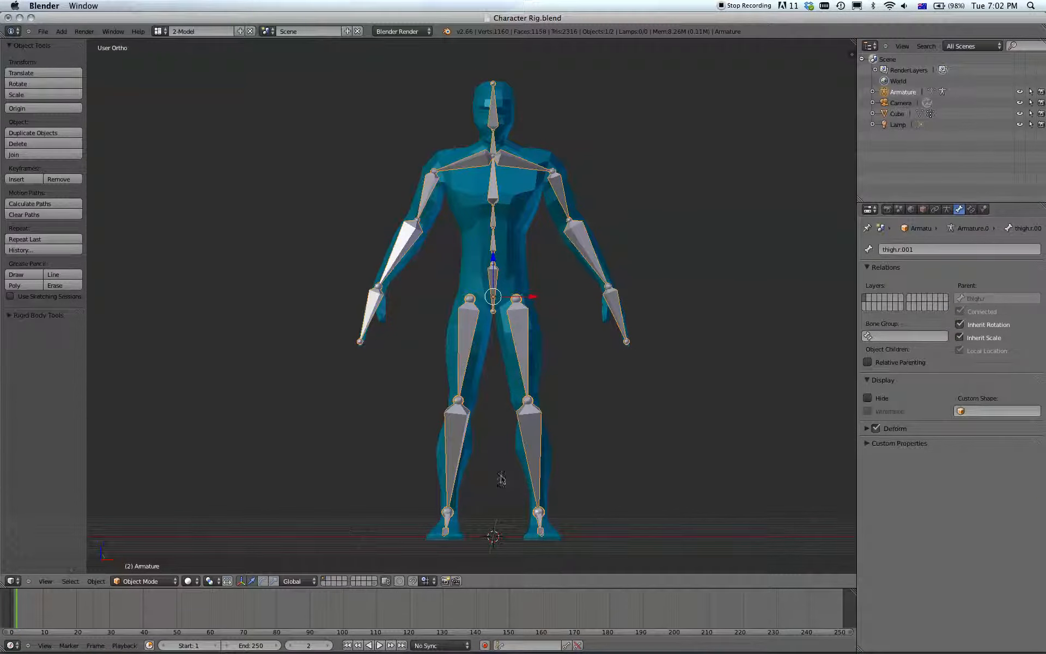
key("a")
right_click(519, 321)
key("m")
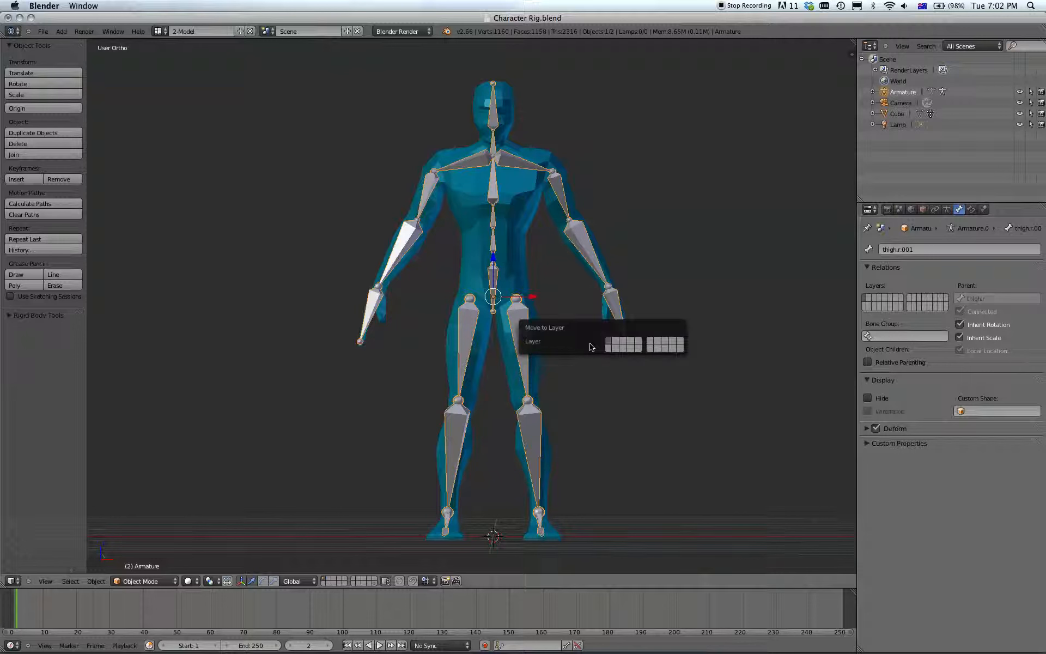
left_click(608, 350)
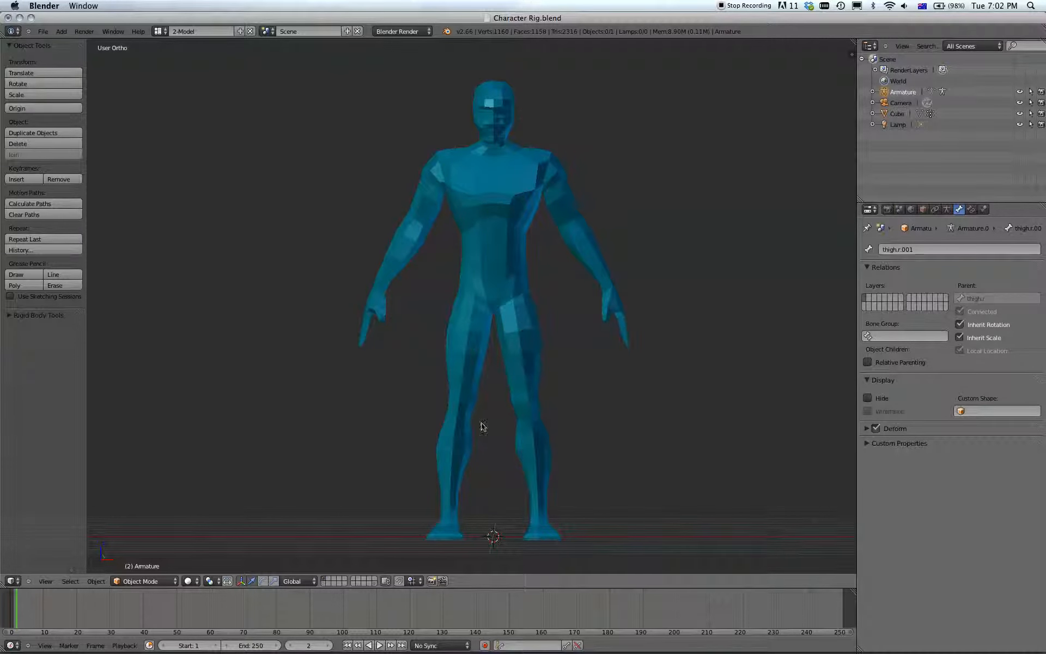
Switch layer visibility between the character mesh and the armature, ending with only the armature's layer shown
left_click(323, 583)
left_click(324, 577)
left_click(322, 584)
left_click(324, 578)
left_click(322, 584)
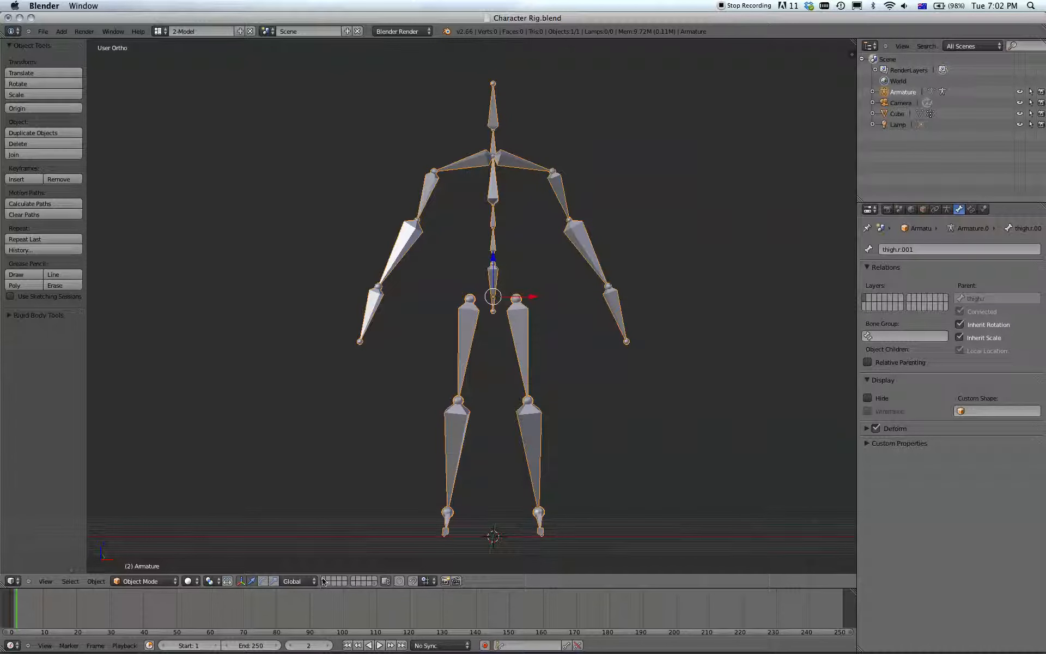
left_click(323, 580, "shift")
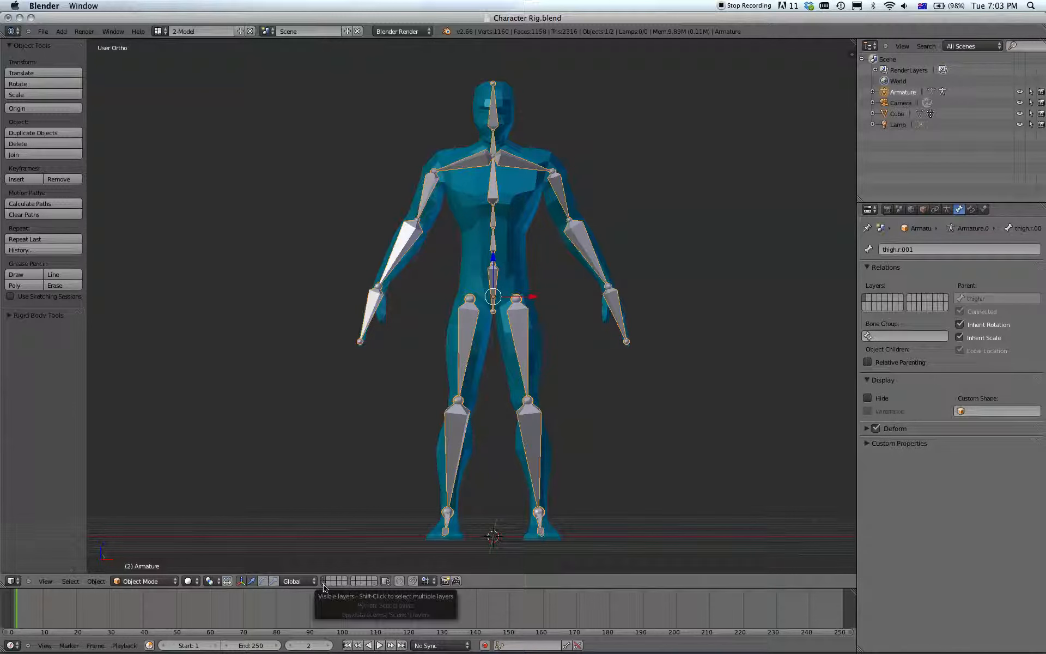
left_click(323, 584)
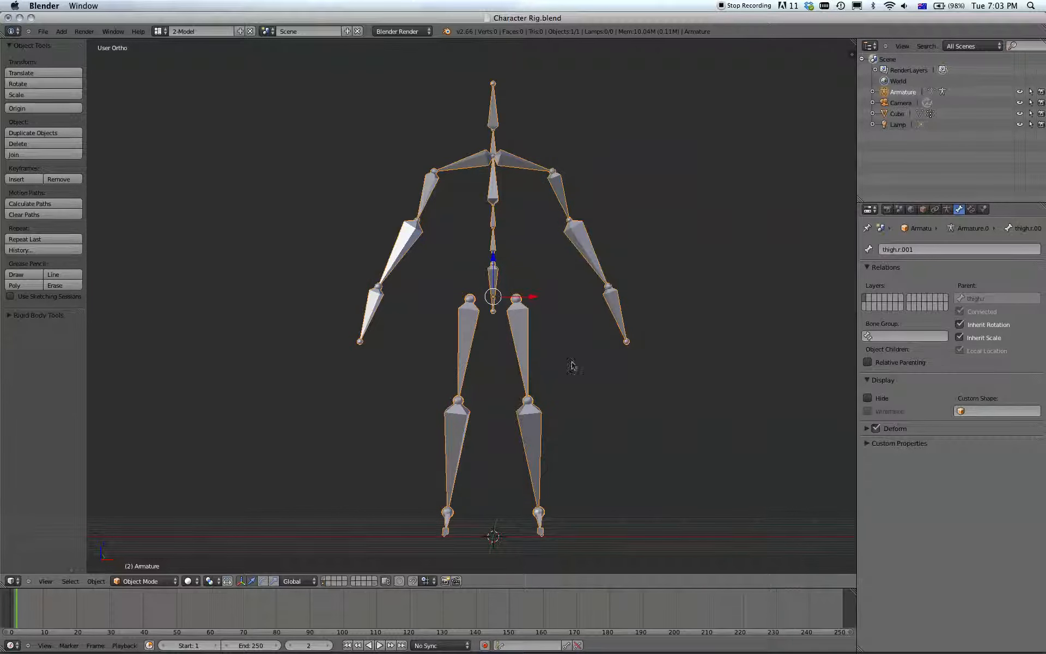
Put the armature into Pose Mode from the front view
key("KP_1")
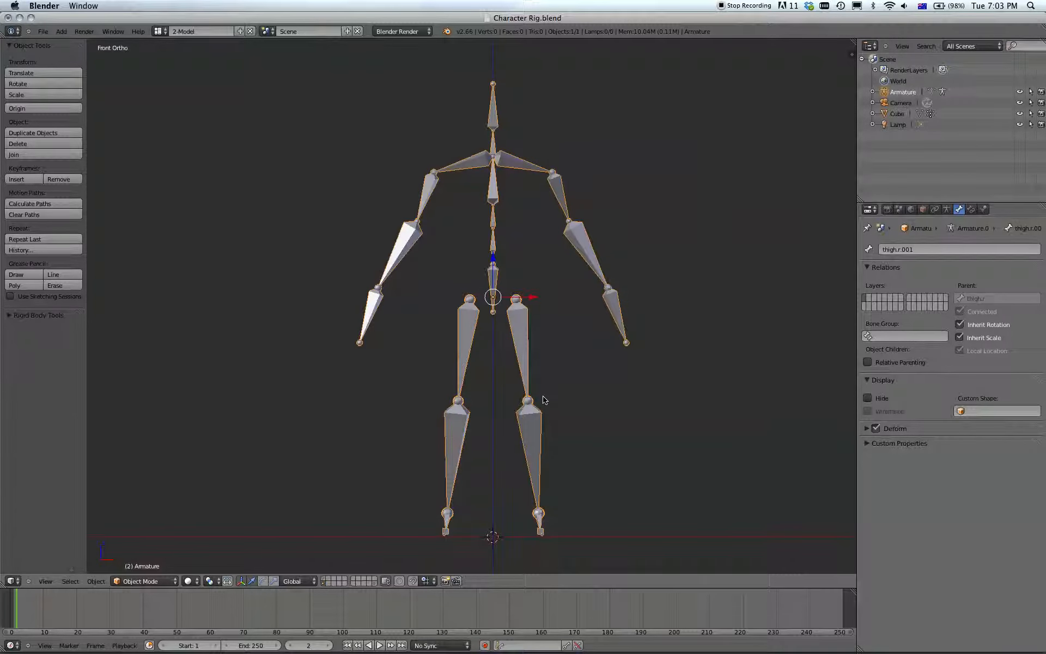
key("Tab")
scroll(611, 368, "up", 4)
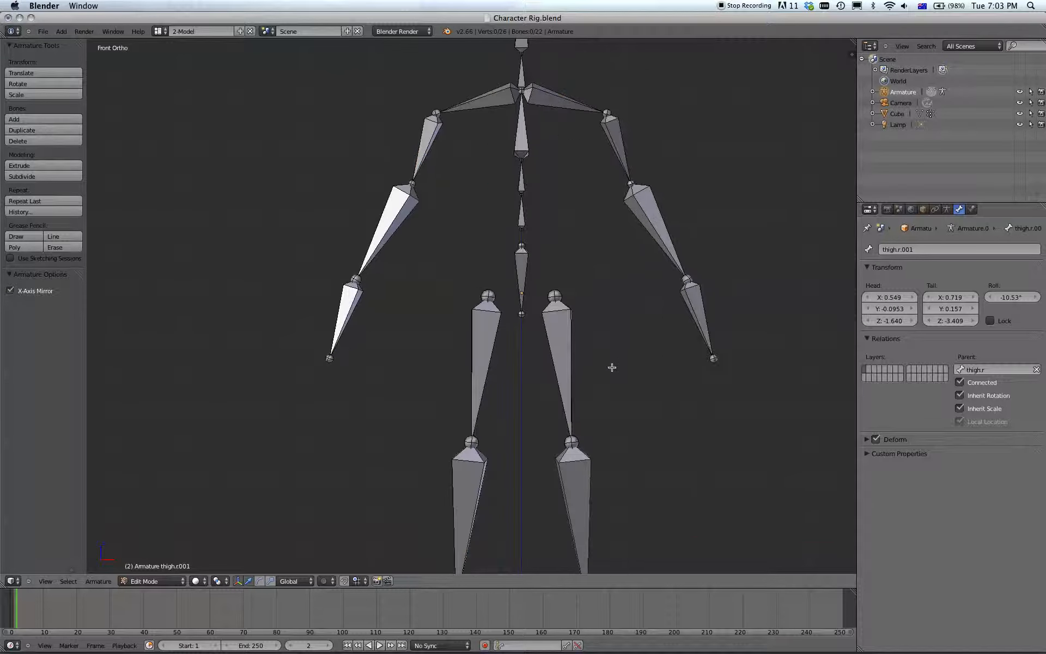
scroll(644, 356, "down", 4)
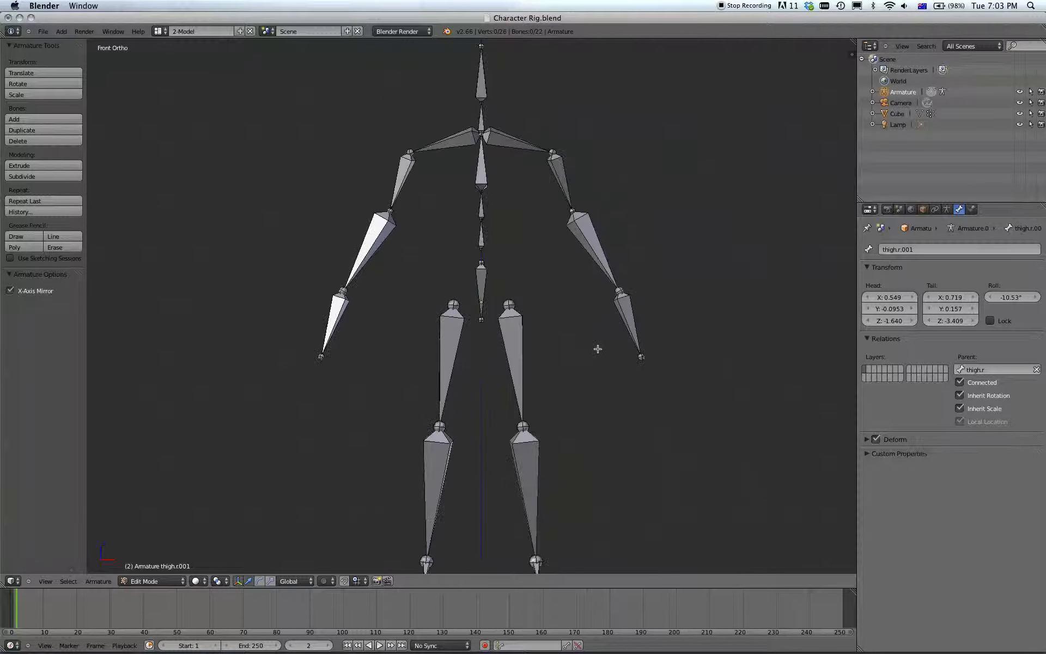
key("ctrl+Tab")
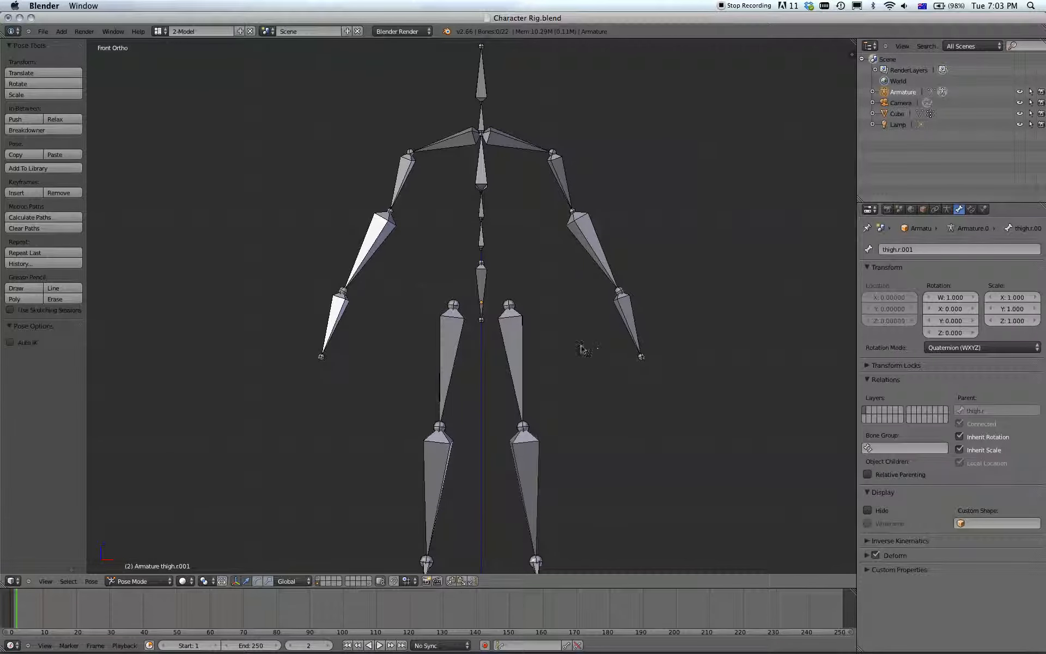
Test the unparented legs by trial-rotating the thigh.r and thigh.l bones, cancelling each rotation
right_click(523, 344)
middle_click_drag(598, 378, 571, 356, "shift")
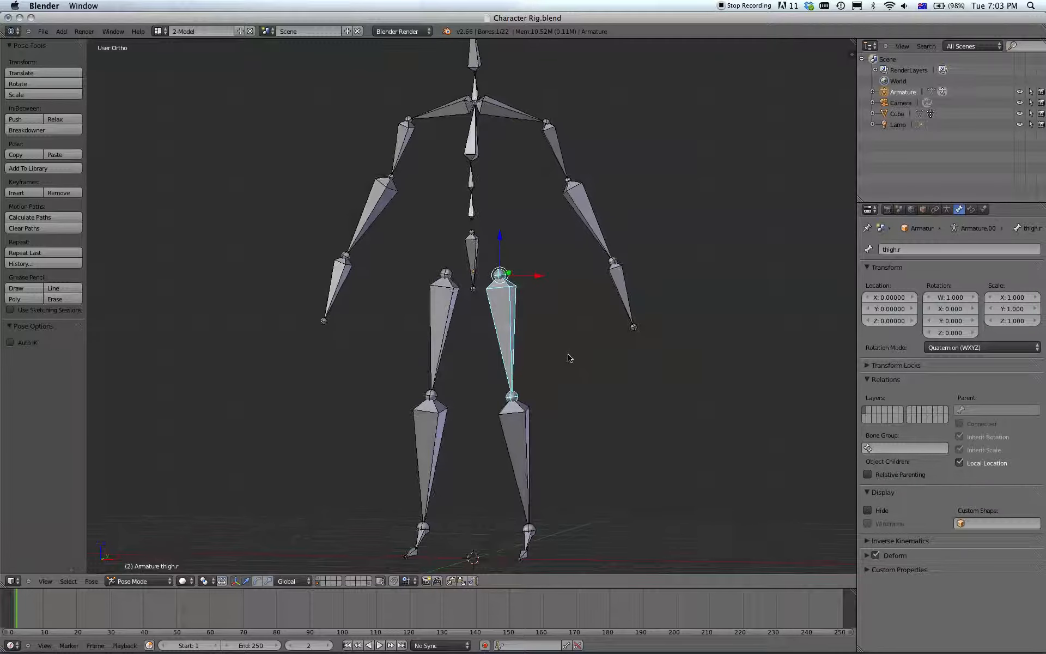
key("r")
right_click(608, 332)
right_click(448, 341)
key("r")
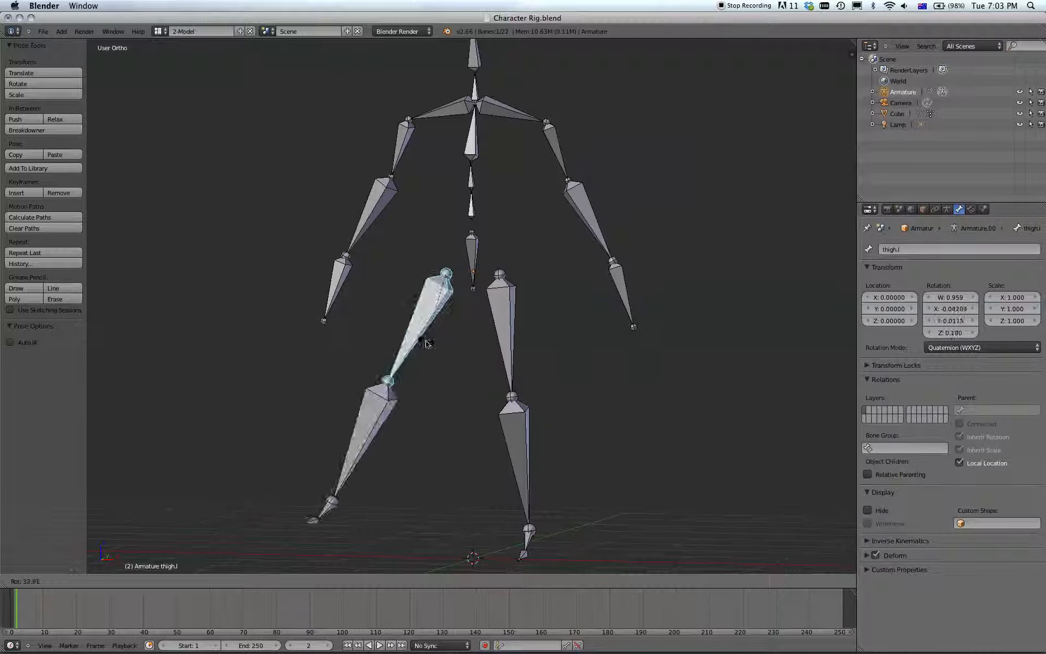
right_click(427, 345)
Try rotating the spine01 bone and the pelvis bone in turn, cancelling each rotation
right_click(470, 212)
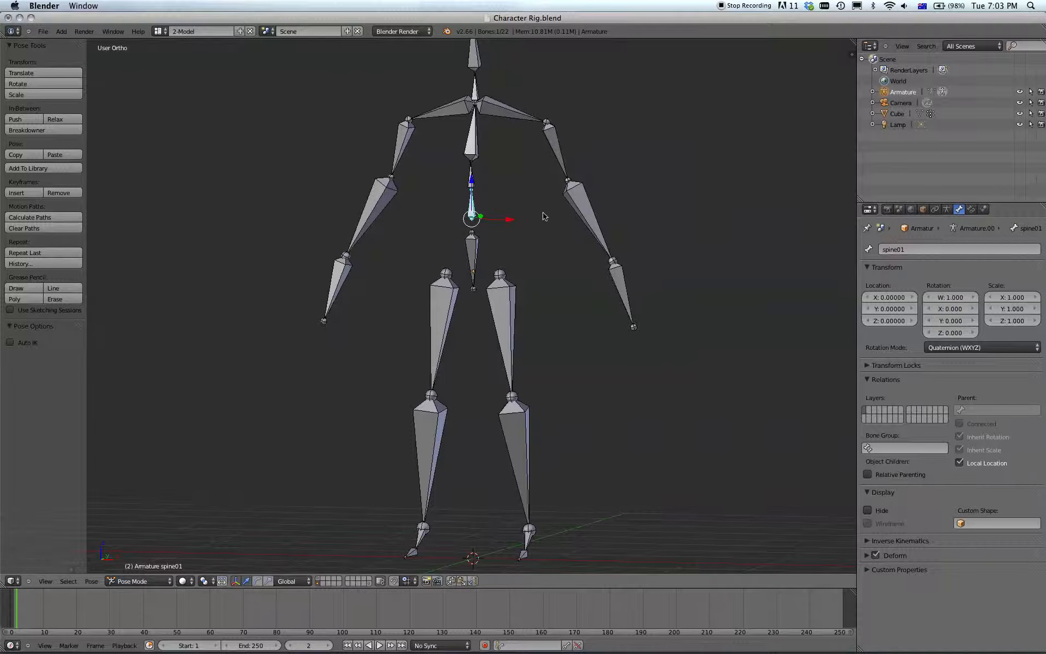
key("r")
right_click(537, 211)
right_click(472, 255)
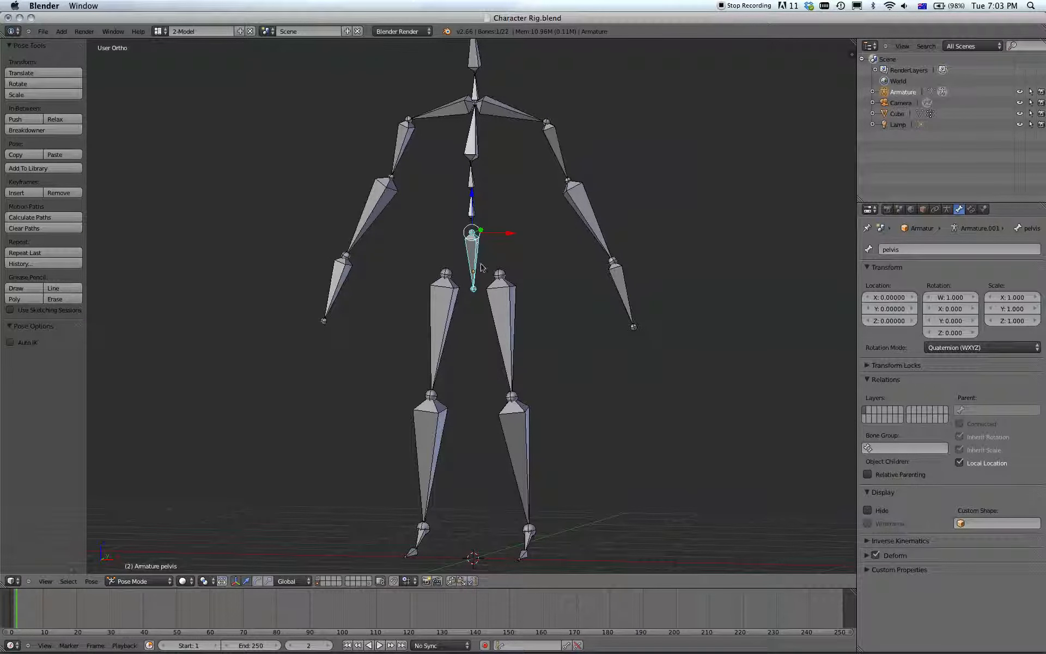
key("r")
right_click(454, 290)
Switch the armature to Edit Mode and select the lowest spine bone, adding the pelvis as the active bone
key("ctrl+Tab")
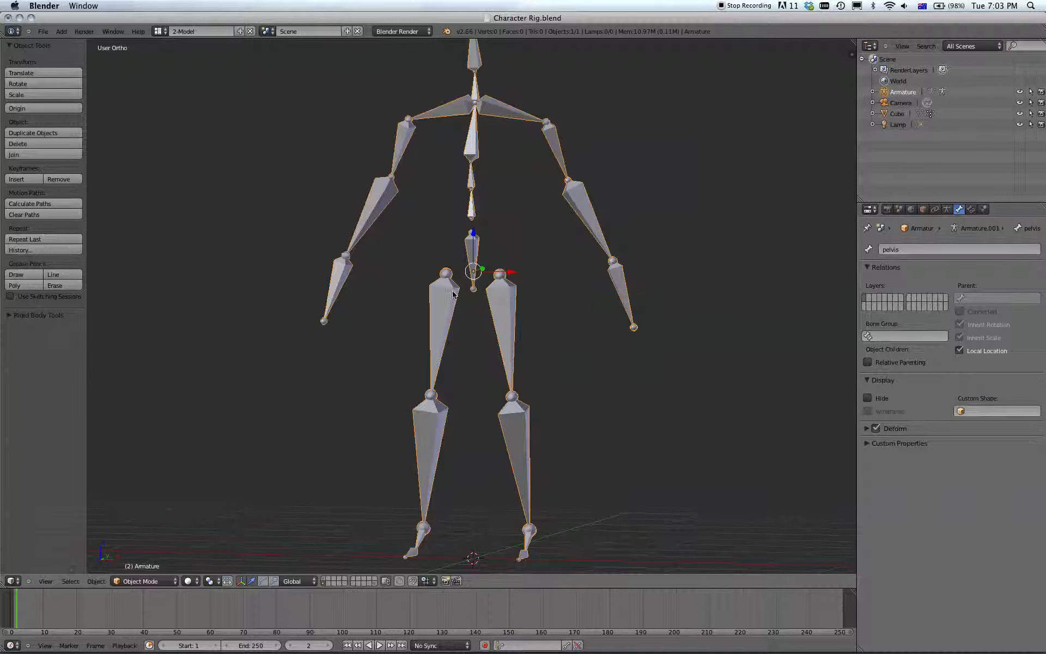
key("Tab")
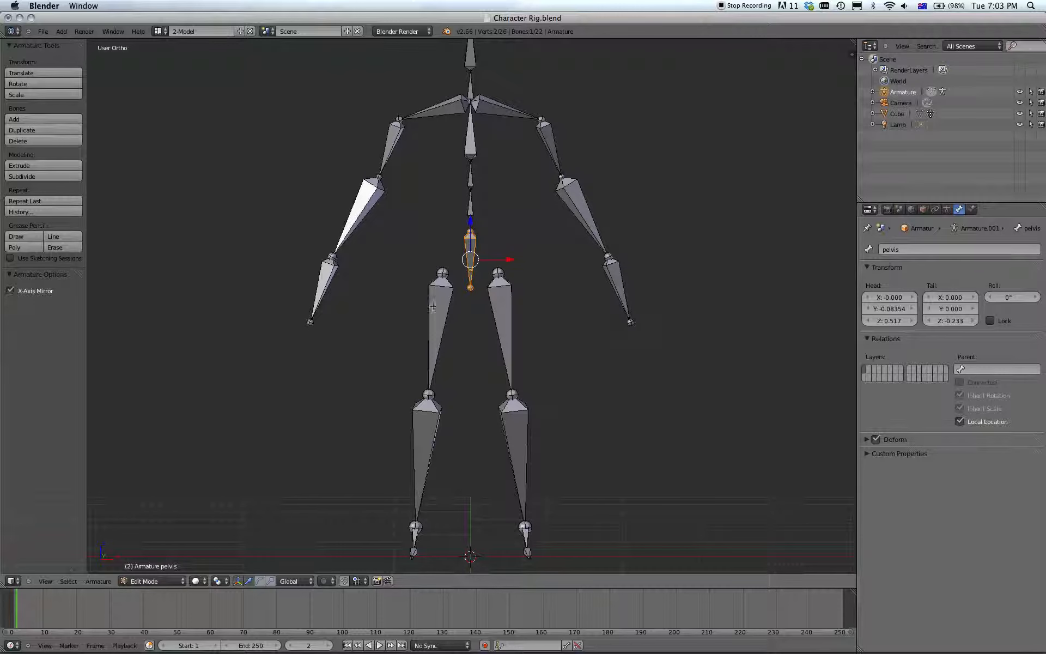
middle_click_drag(546, 312, 537, 336)
scroll(537, 337, "up", 6)
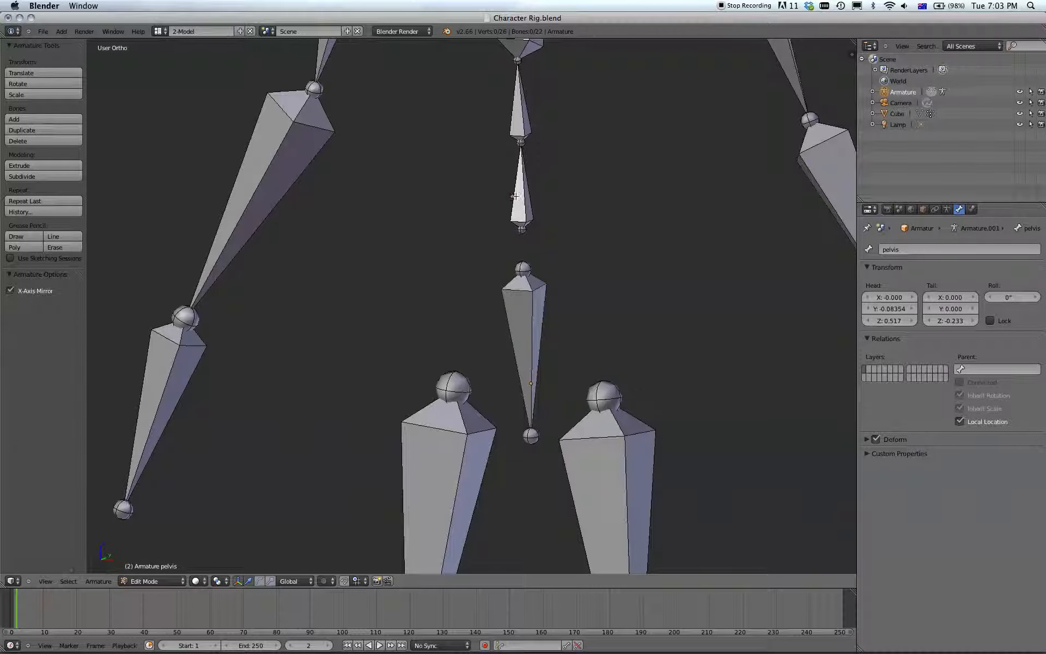
right_click(518, 197)
right_click(526, 337, "shift")
scroll(589, 315, "down", 3)
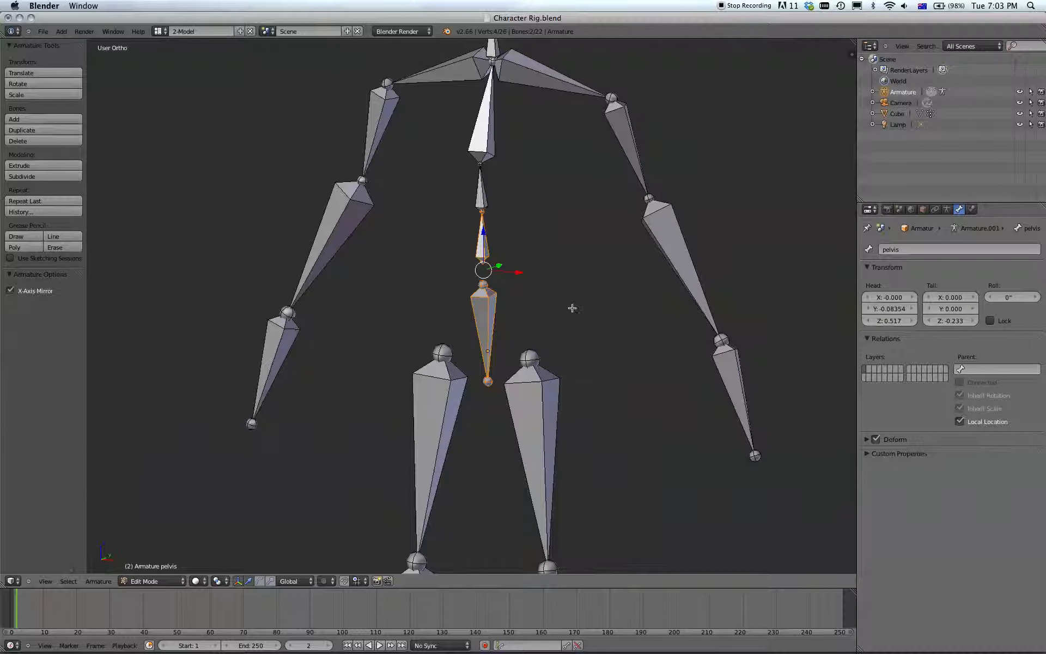
Try parenting the lowest spine bone to the pelvis with the Connected option, and undo it
key("ctrl+p")
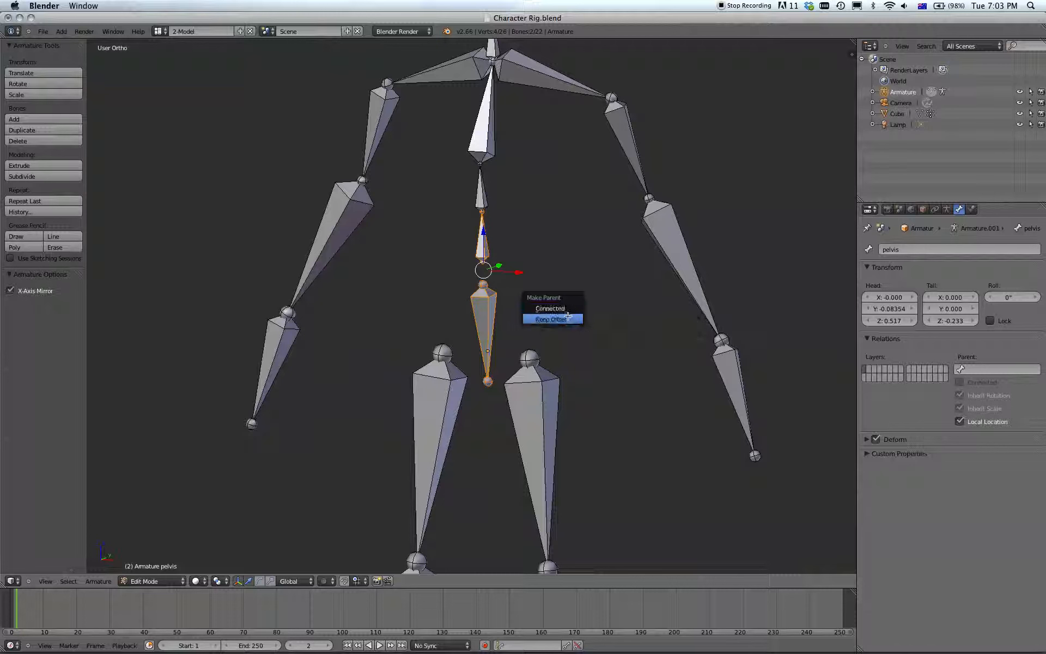
left_click(565, 308)
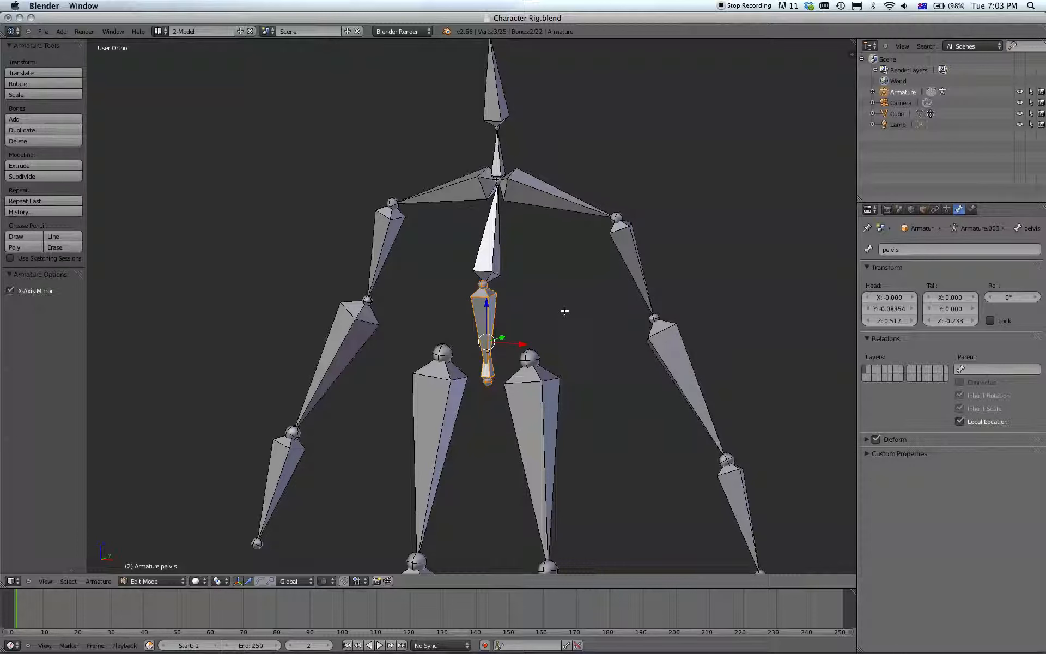
key("ctrl+z")
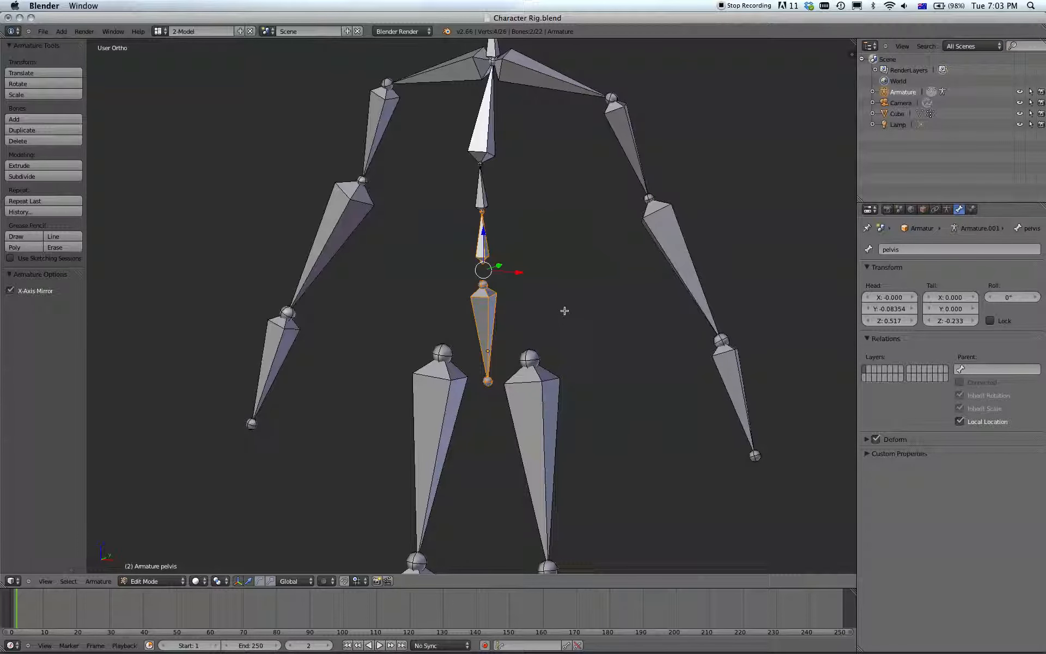
Parent the lowest spine bone to the pelvis with Keep Offset, deselect everything and check the link between them
key("ctrl+p")
left_click(540, 319)
key("a")
scroll(504, 294, "up", 7)
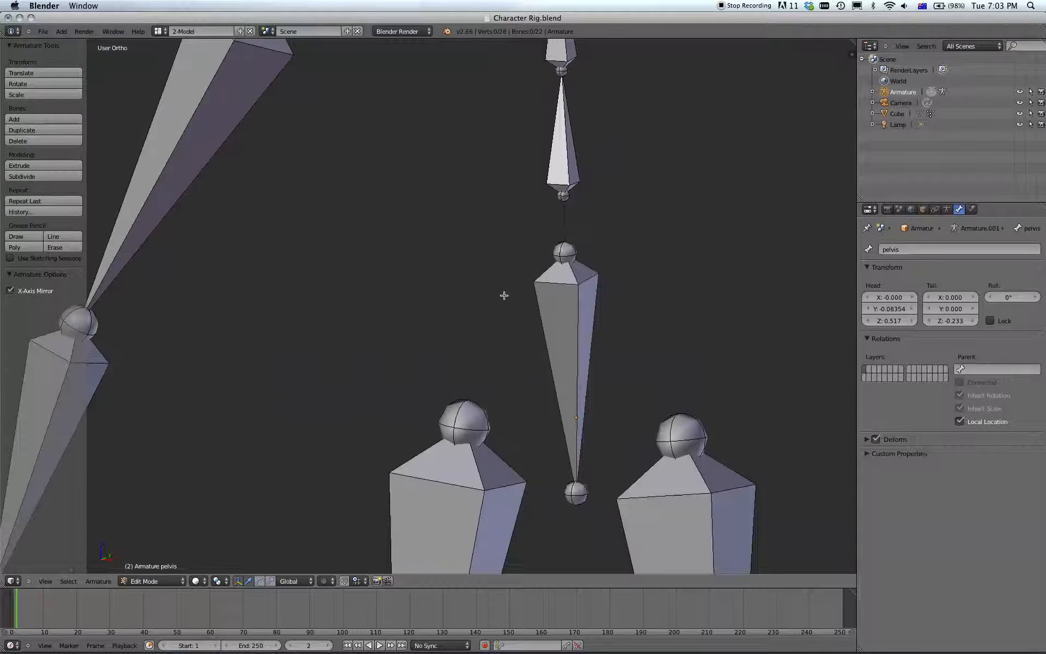
middle_click_drag(607, 238, 509, 280, "shift")
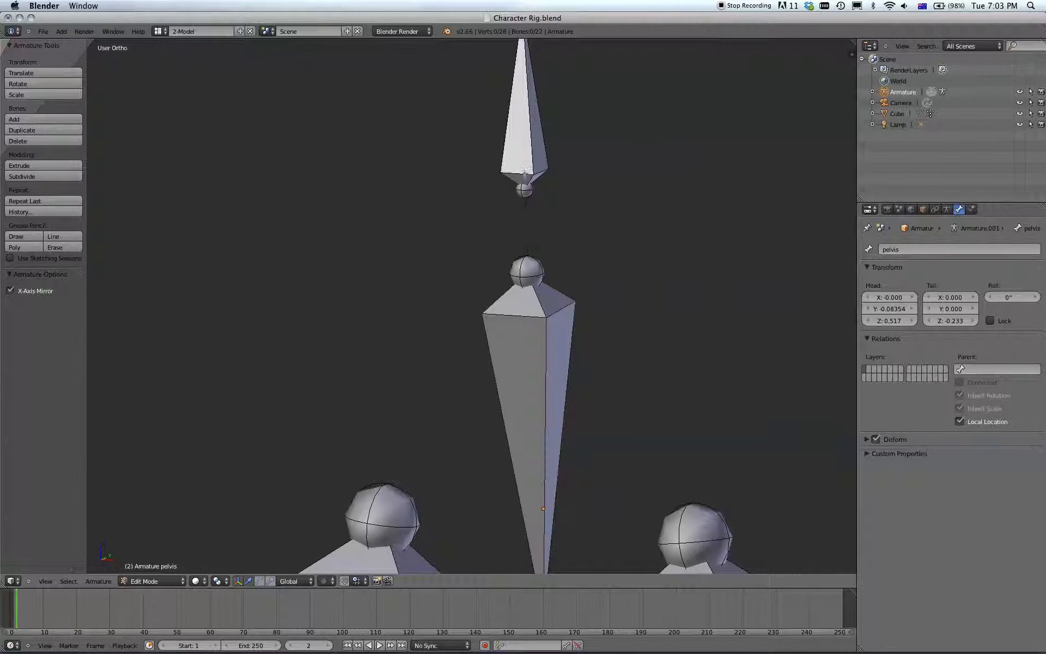
scroll(561, 234, "down", 4)
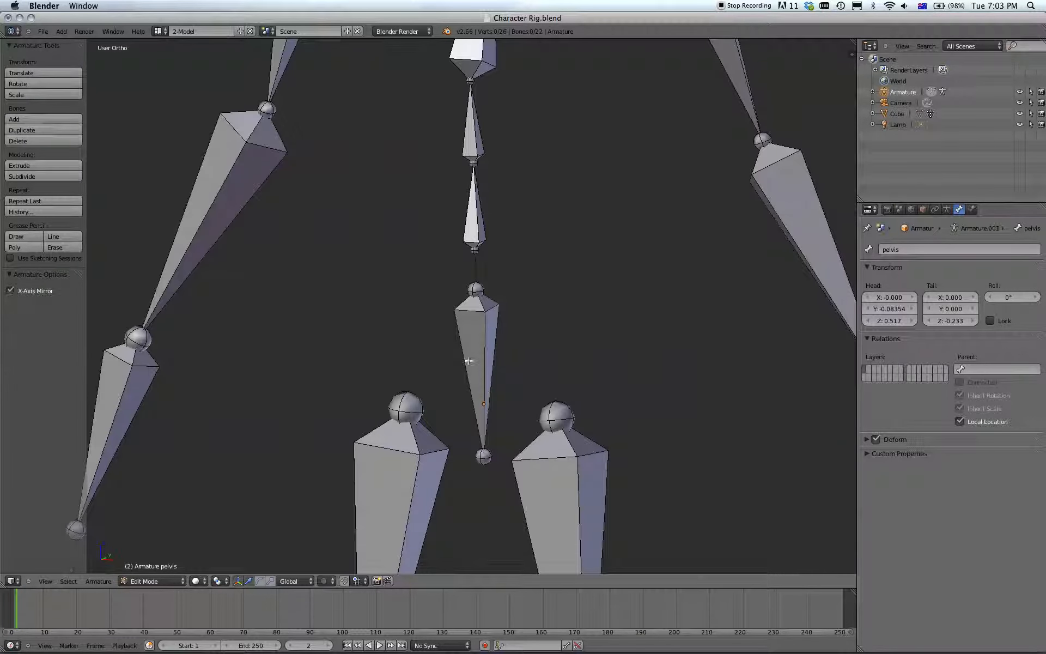
scroll(556, 308, "down", 3)
Parent the thigh.r bone to the pelvis with Keep Offset and check the link lines at both thighs
right_click(519, 359)
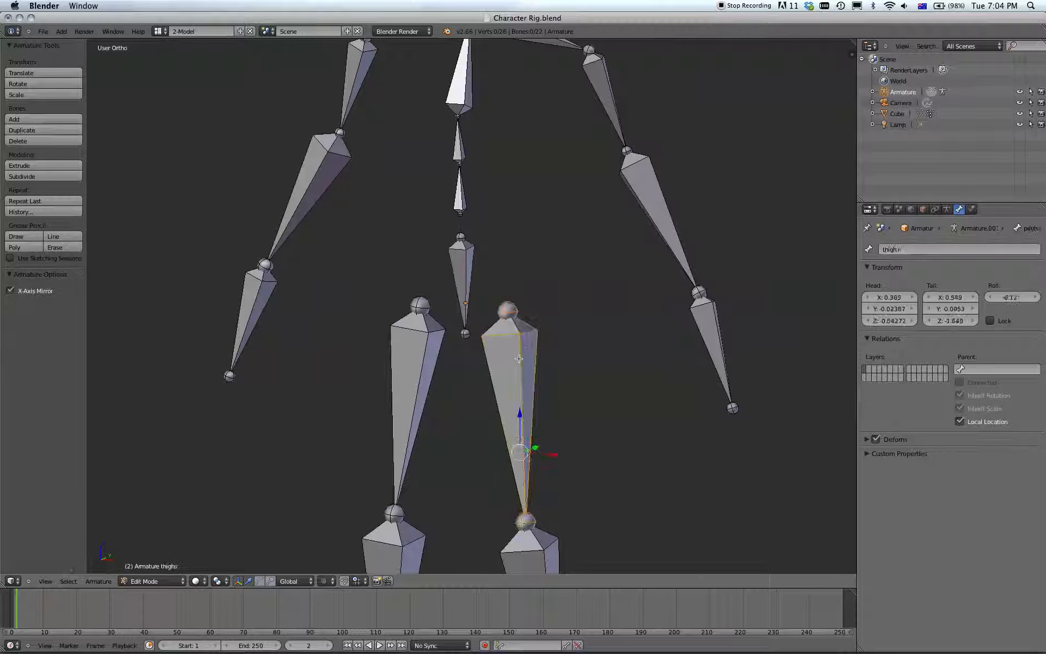
key("a")
right_click(524, 370)
right_click(463, 278, "shift")
key("ctrl+p")
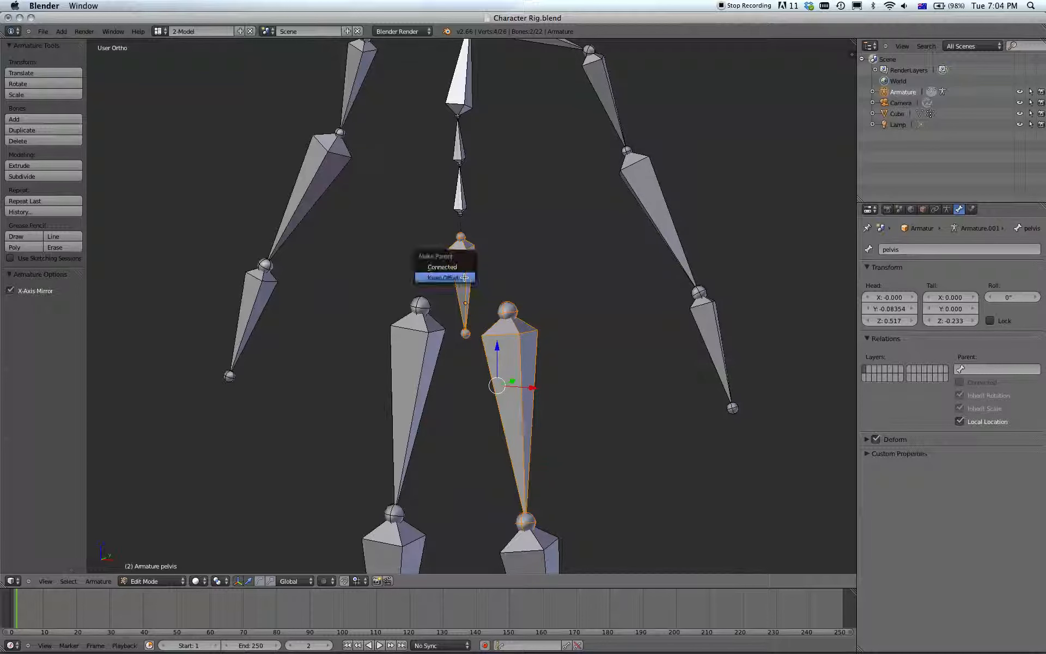
left_click(463, 277)
middle_click_drag(464, 341, 502, 342)
scroll(502, 342, "up", 3)
scroll(502, 342, "up", 3)
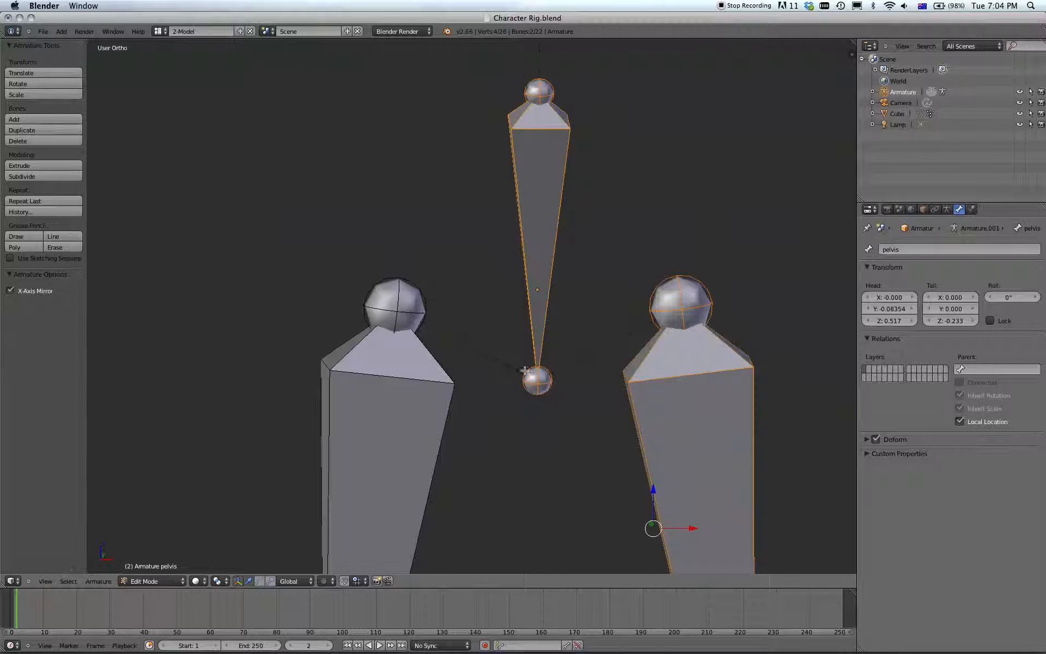
scroll(543, 353, "down", 7)
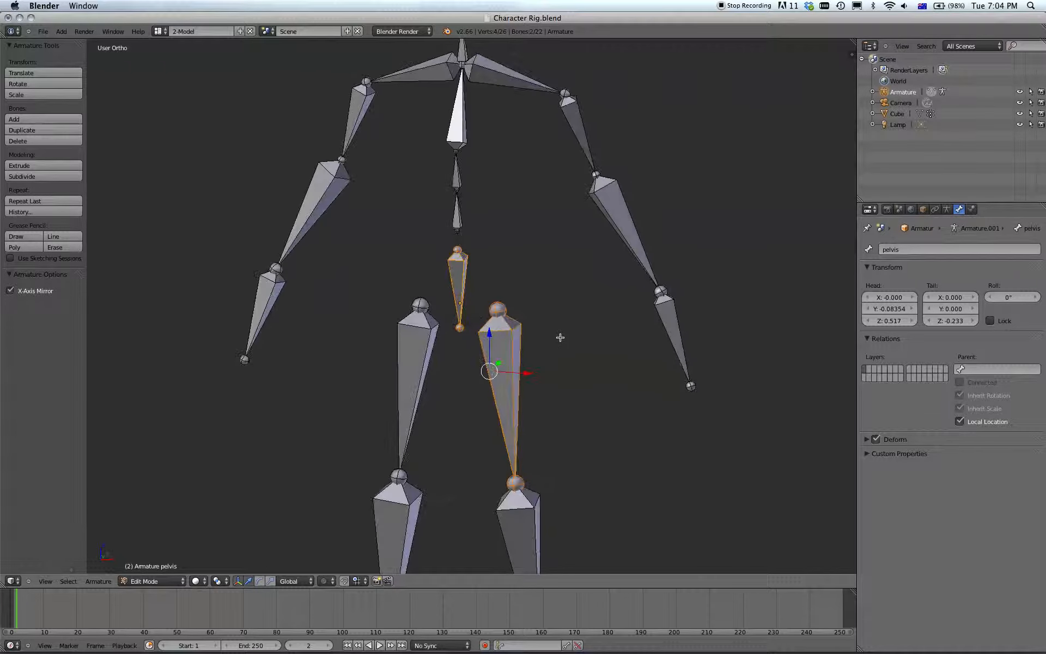
Enter Pose Mode and trial-rotate only the pelvis bone to test the new parenting, cancelling the rotation
key("ctrl+Tab")
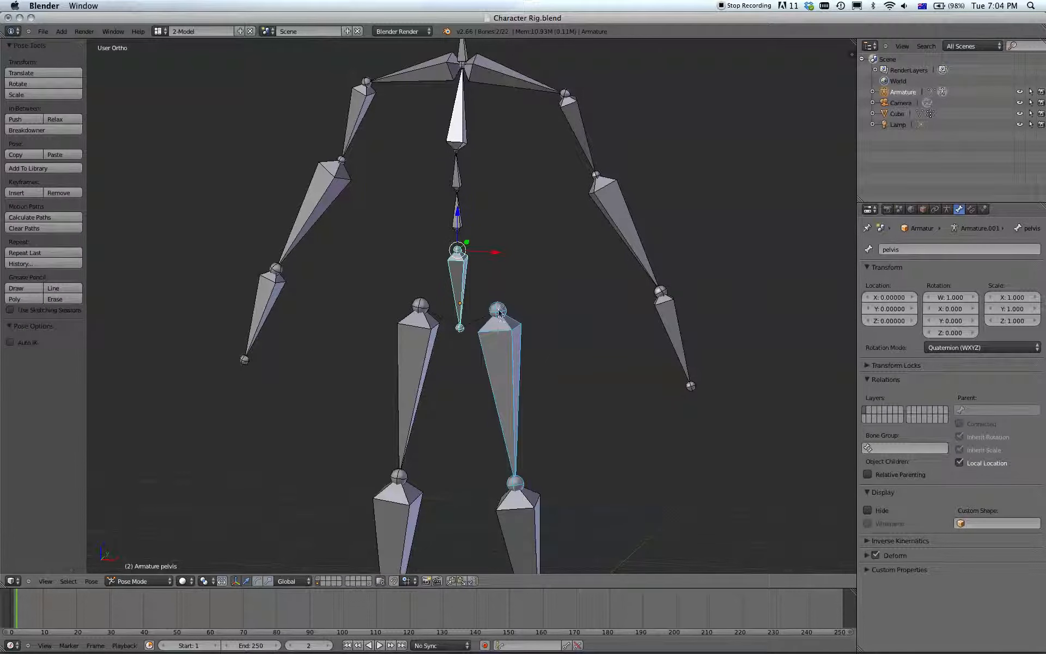
key("a")
right_click(458, 272)
scroll(551, 283, "down", 1)
key("r")
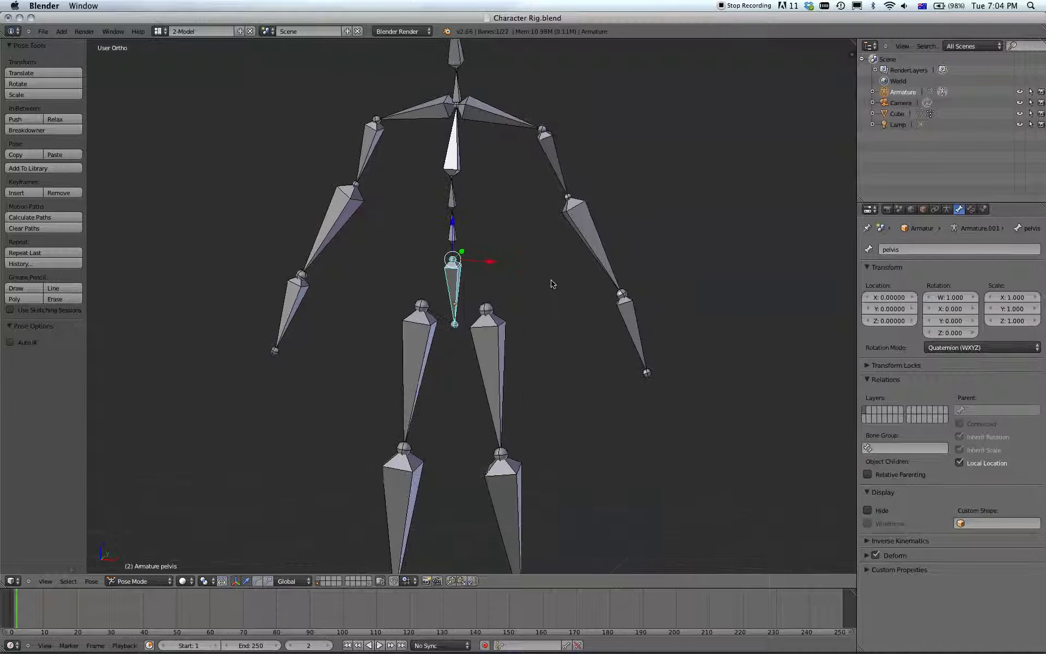
right_click(503, 327)
Return to Object Mode in front view, show the character mesh's layer alongside the armature's, and deselect everything
key("KP_1")
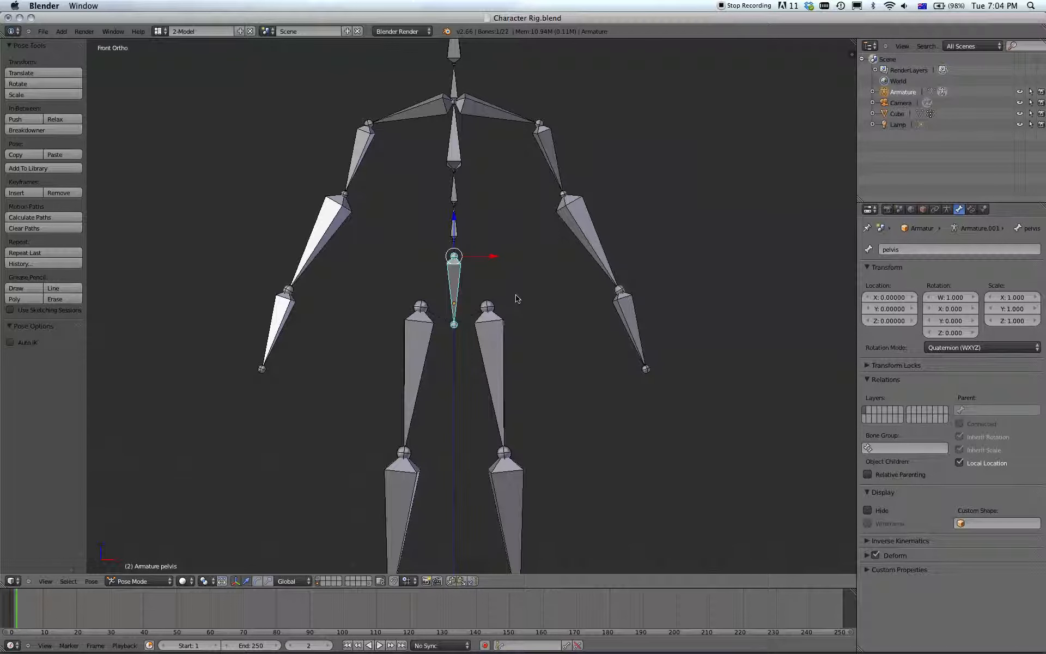
scroll(517, 299, "down", 2)
middle_click_drag(517, 298, 536, 290, "shift")
key("ctrl+Tab")
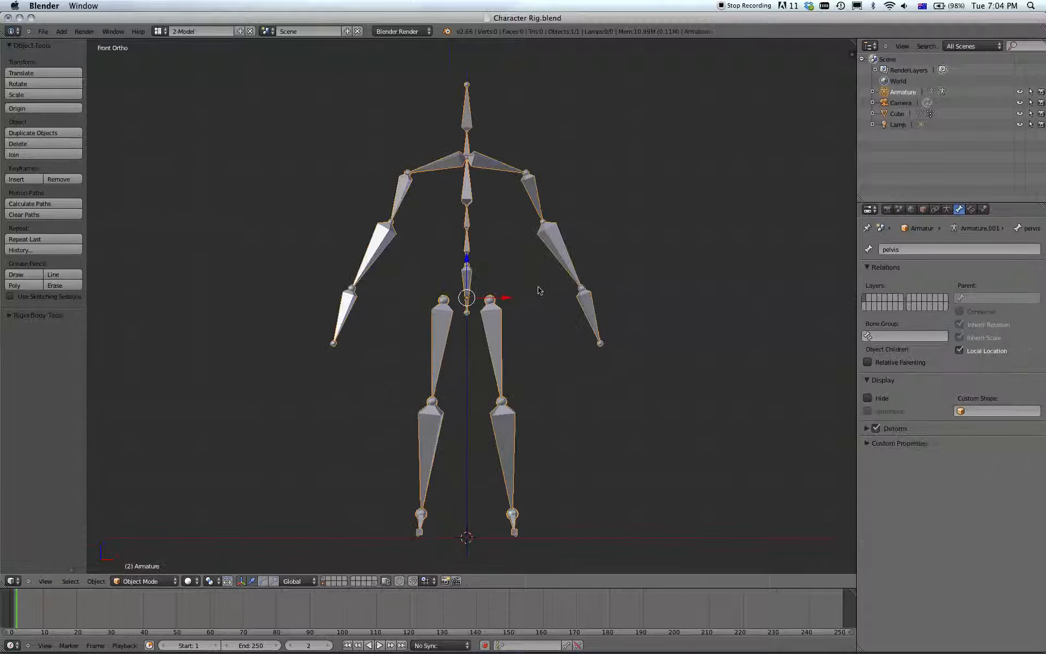
left_click(323, 581, "shift")
key("a")
Parent the character mesh to the armature with Automatic Weights, and select only the armature
right_click(495, 228)
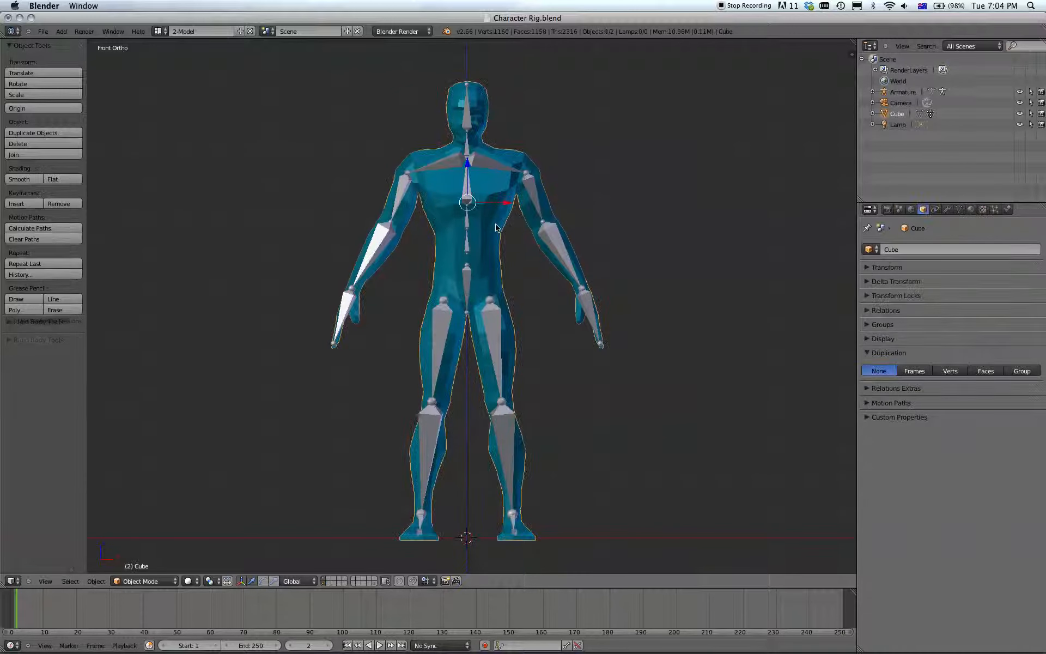
right_click(558, 247, "shift")
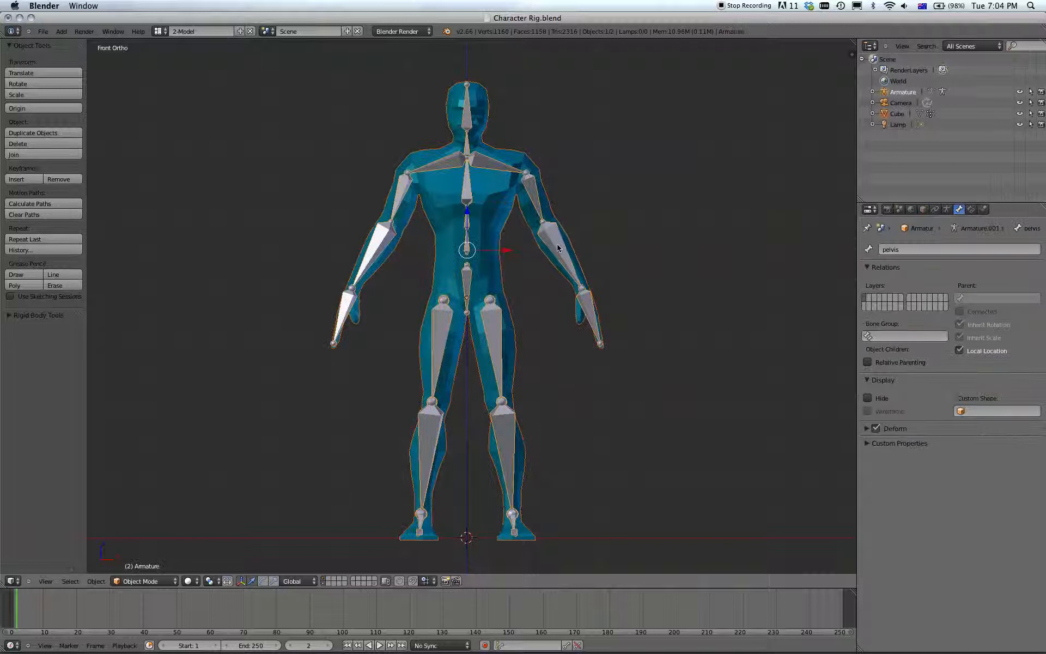
key("ctrl+p")
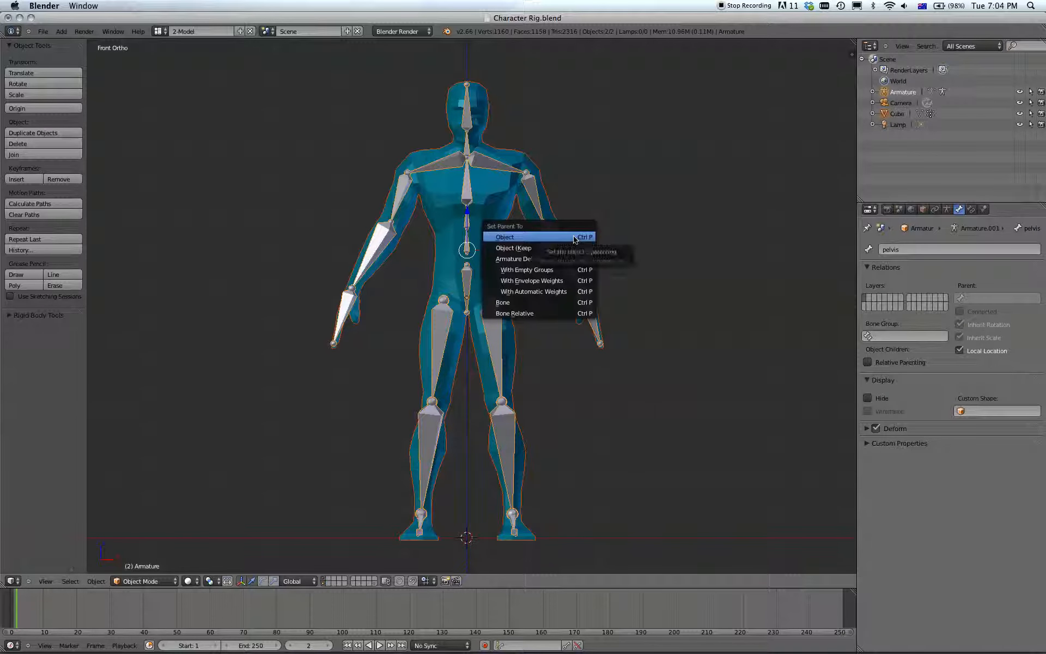
left_click(539, 293)
right_click(533, 195)
right_click(533, 196)
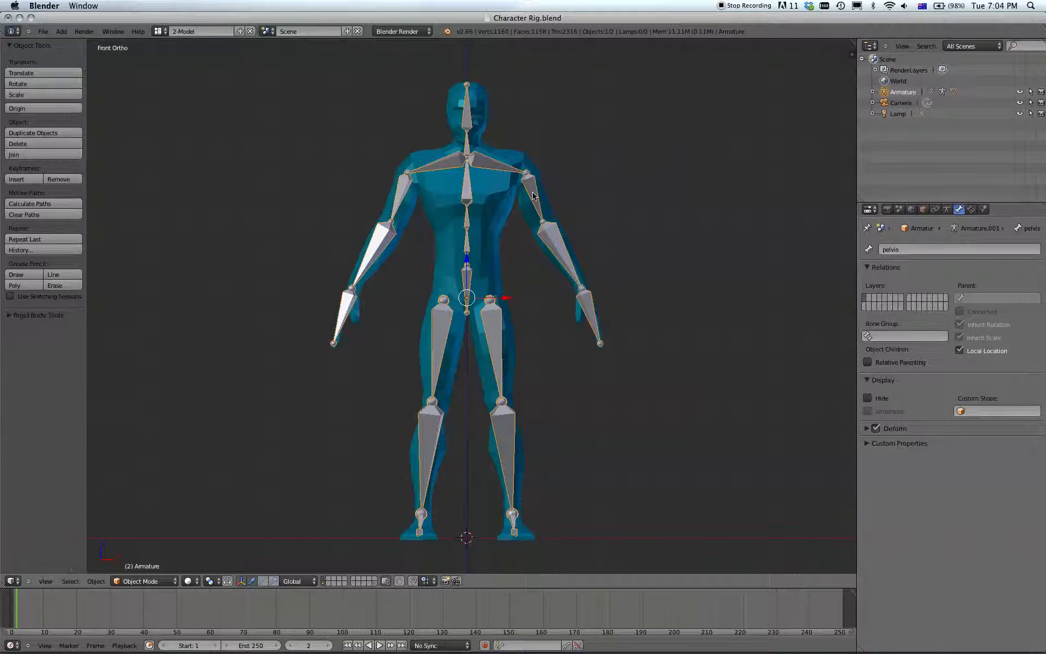
Put the armature into Pose Mode and trial-rotate the shoulder.r.001 upper-arm bone to test the mesh deformation, cancelling the rotation
key("ctrl+Tab")
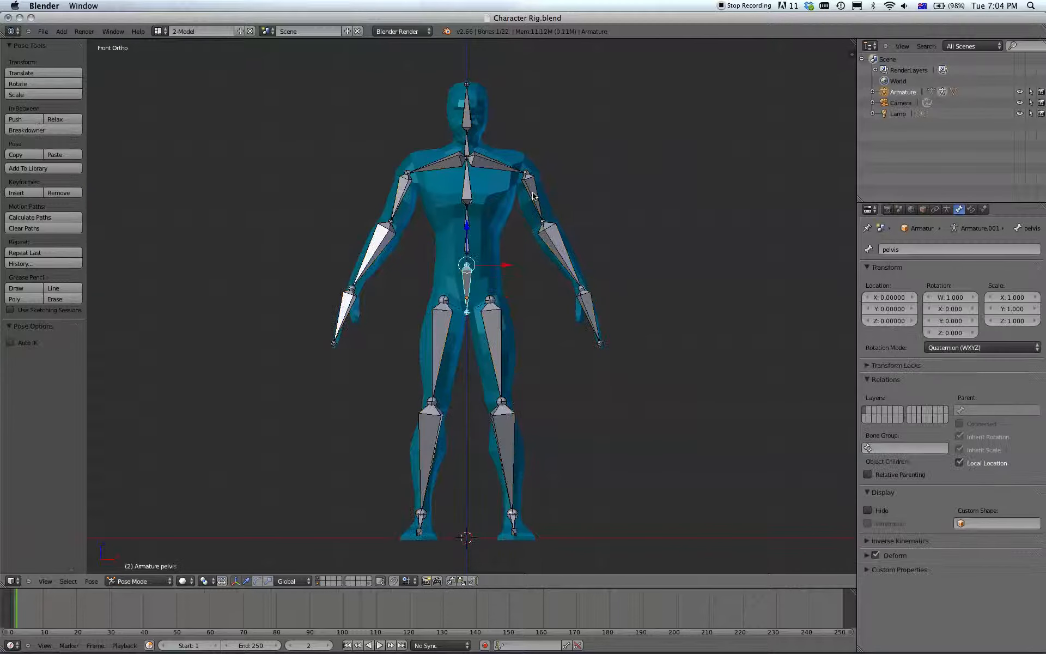
scroll(533, 195, "up", 3)
right_click(602, 222)
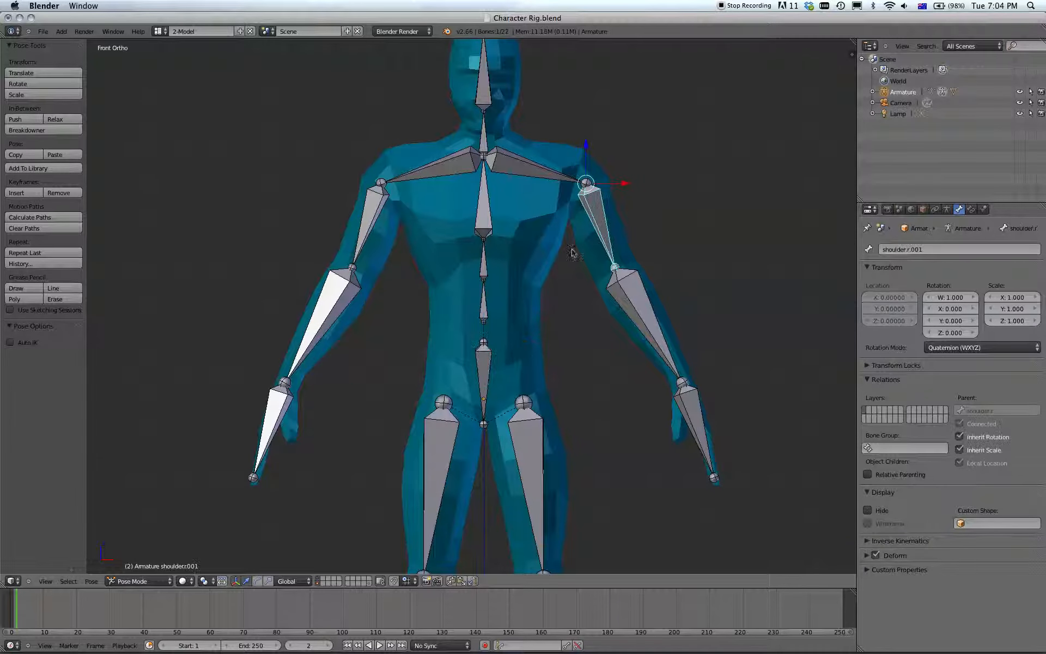
key("r")
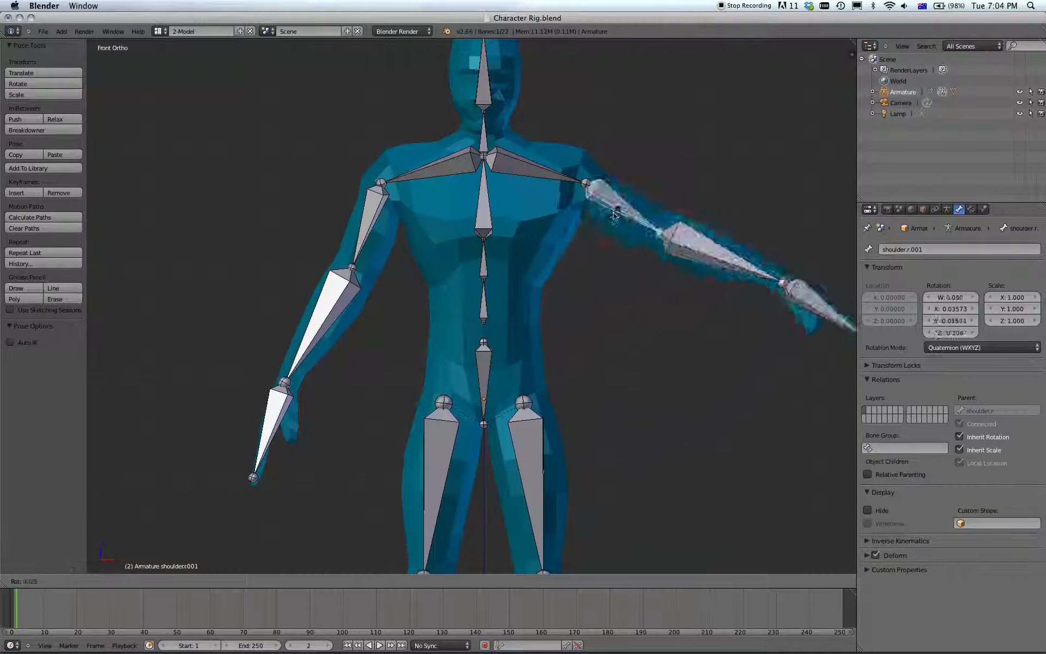
right_click(635, 250)
middle_click_drag(591, 265, 555, 264, "shift")
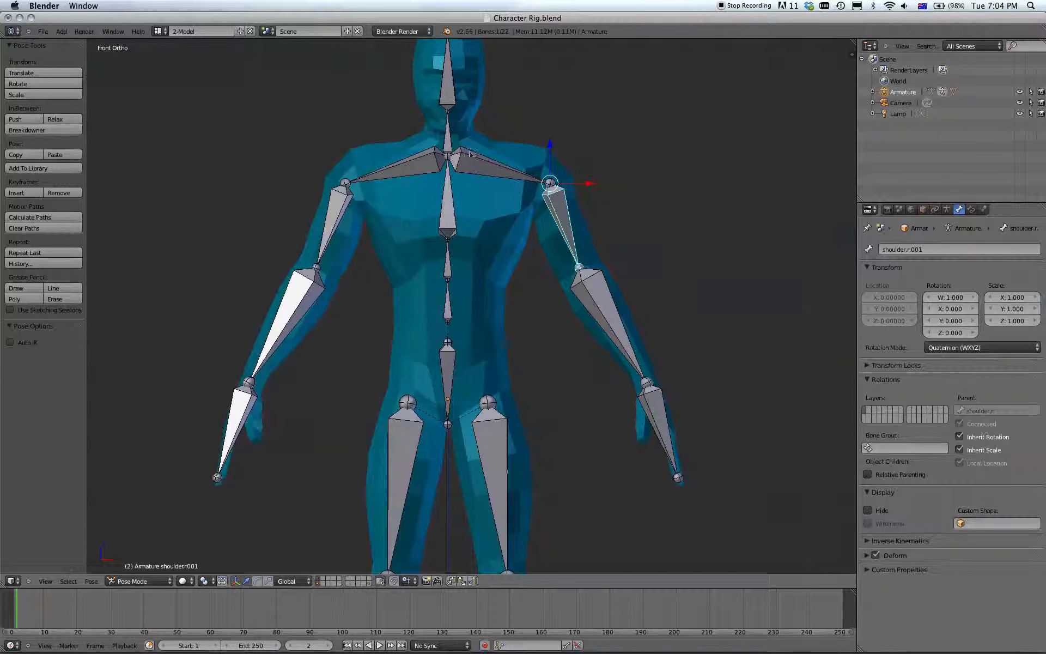
Test-pose the head by tilting the neck and skull bones sideways
right_click(447, 137)
key("r")
left_click(500, 144)
right_click(471, 95)
key("r")
left_click(478, 159)
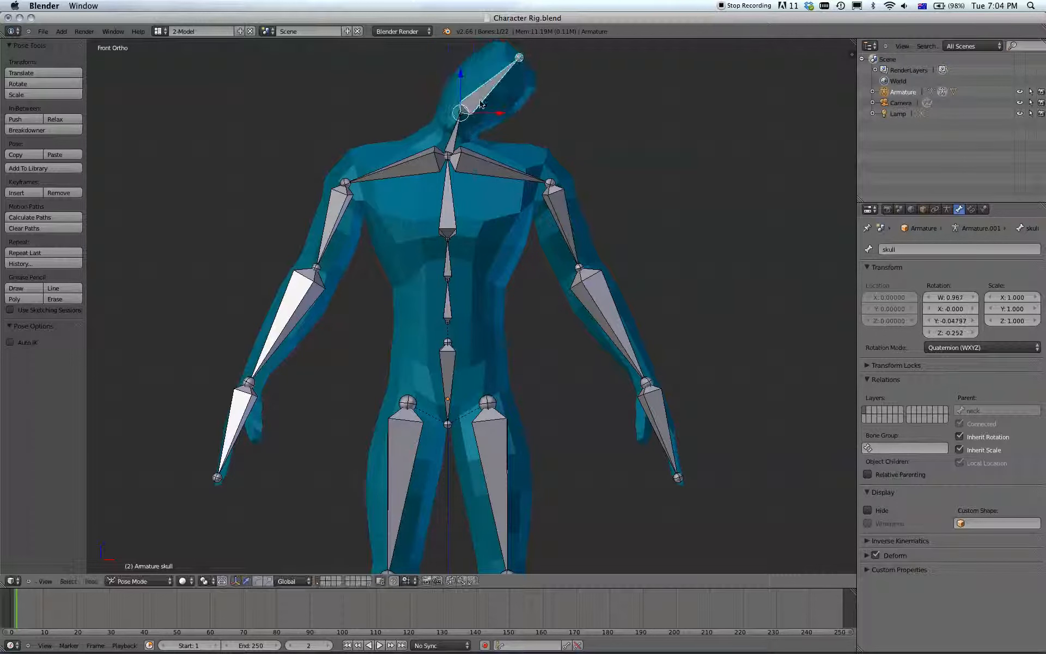
Test-pose the shoulders by rotating shoulder.r downward and shoulder.l upward
right_click(478, 159)
key("r")
left_click(477, 163)
right_click(416, 163)
key("r")
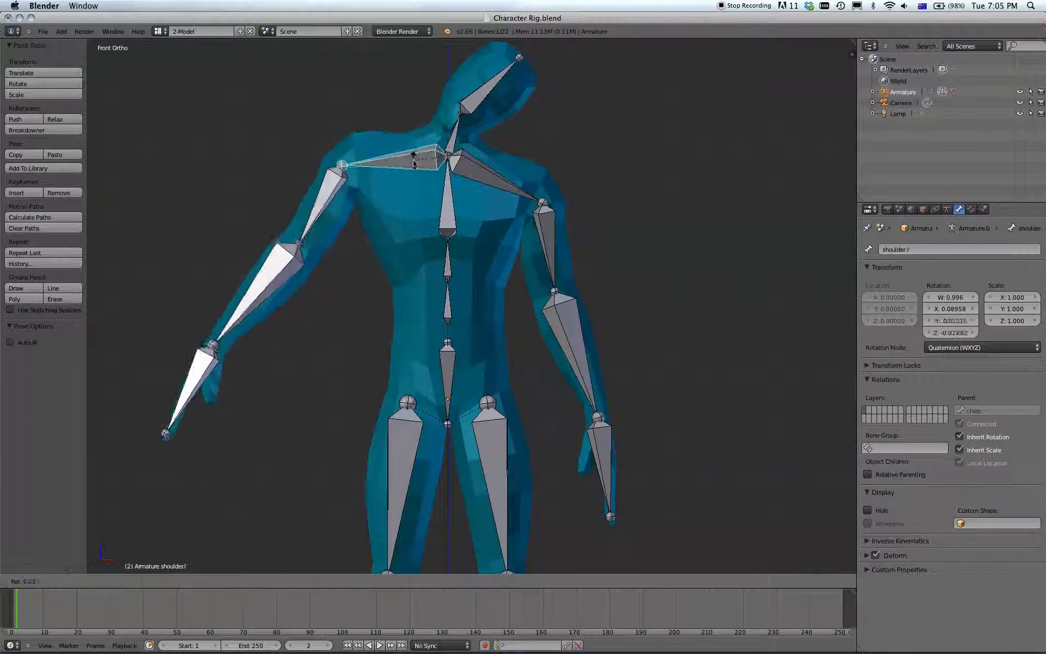
left_click(414, 162)
Raise the arm on the shoulder.l side by rotating its upper-arm bone and the shoulder.l.002 forearm bone
right_click(339, 197)
key("r")
left_click(198, 240)
right_click(198, 239)
key("r")
left_click(222, 233)
scroll(324, 229, "down", 2)
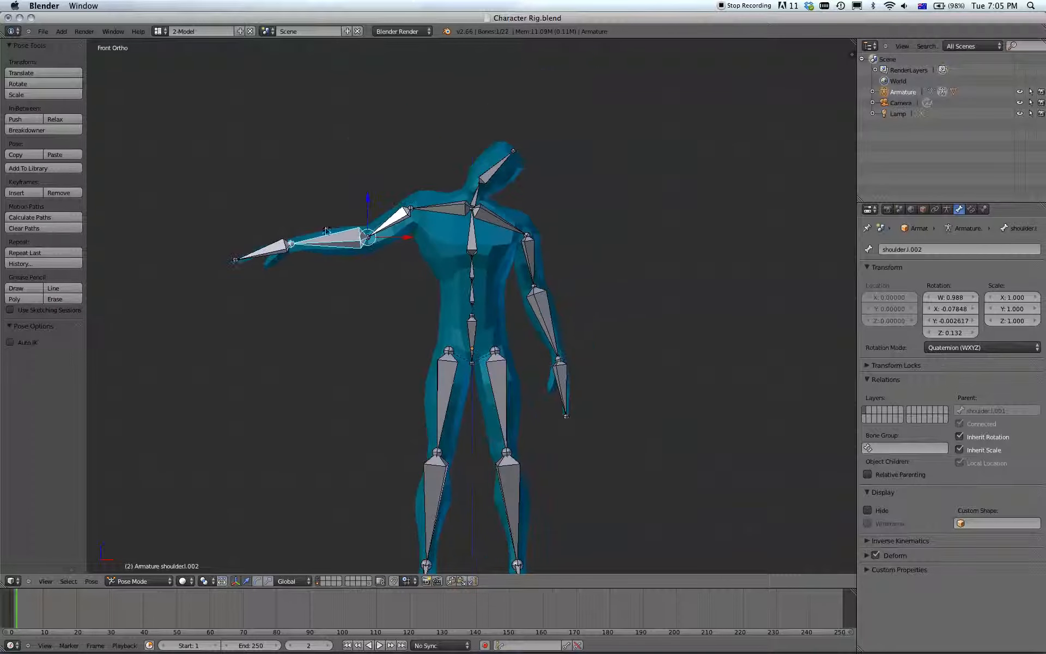
Undo all the test rotations of the arm, shoulders, neck and skull
key("ctrl+z")
key("ctrl+z")
key("ctrl+z")
key("ctrl+z")
key("ctrl+z")
key("ctrl+z")
key("ctrl+z")
key("ctrl+z")
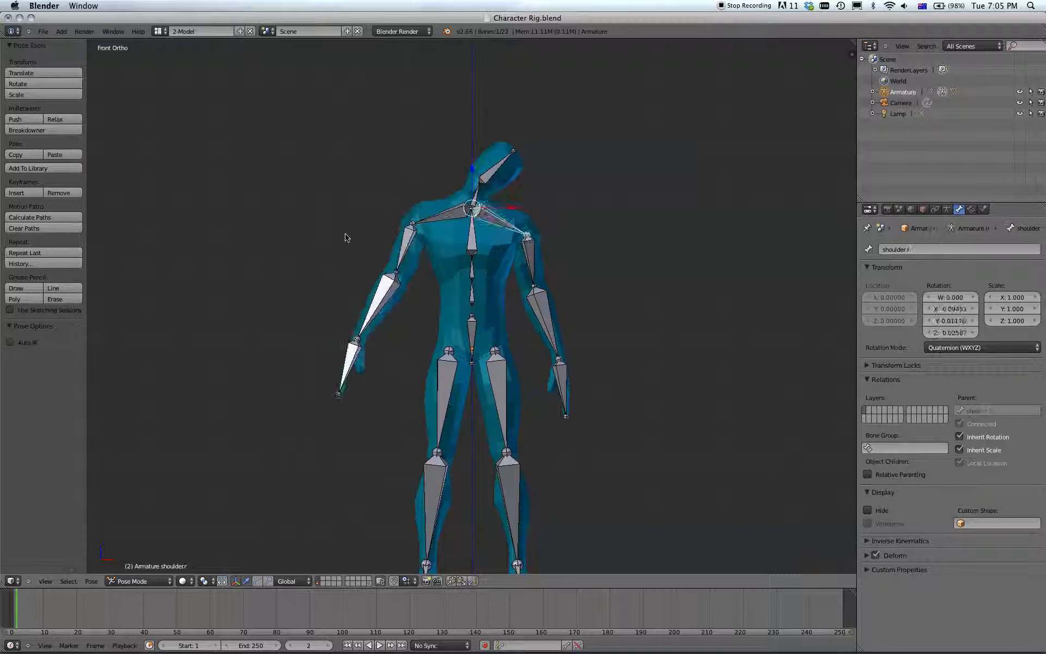
key("ctrl+z")
key("ctrl+z")
key("ctrl+z")
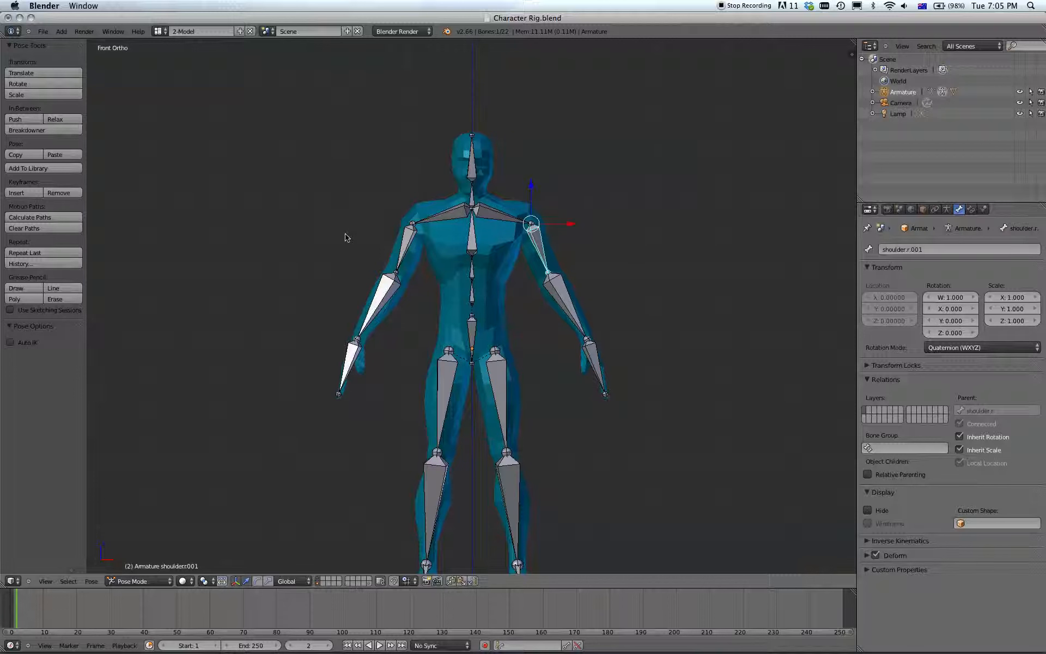
Deselect all bones and look over the full rigged character from an angle and from the front
key("a")
scroll(588, 263, "down", 1)
middle_click_drag(609, 286, 596, 232, "shift")
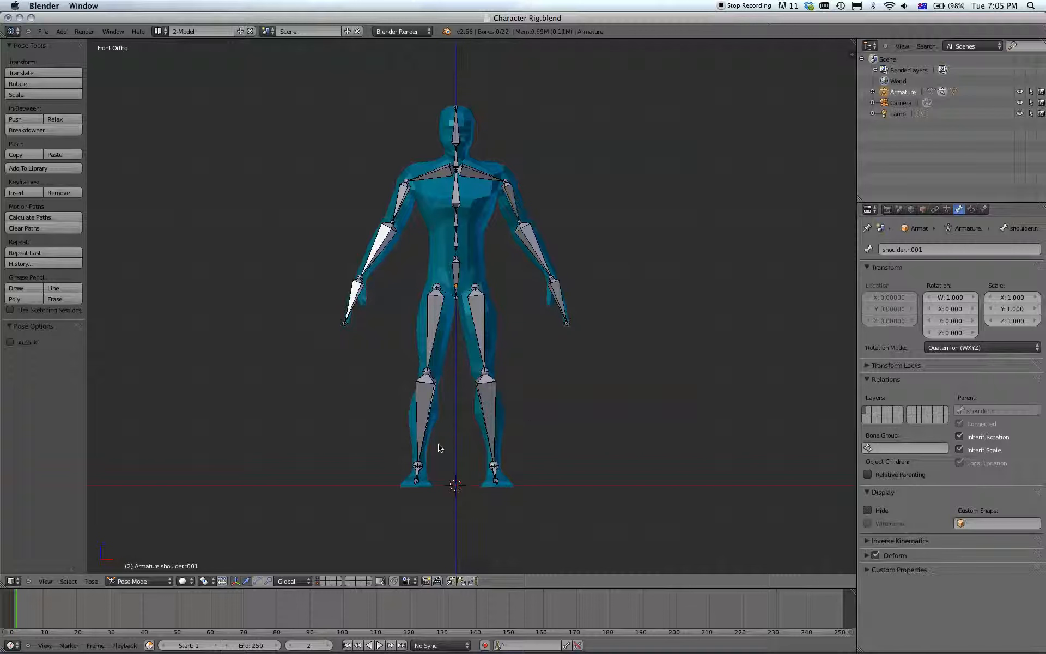
middle_click_drag(562, 340, 431, 270)
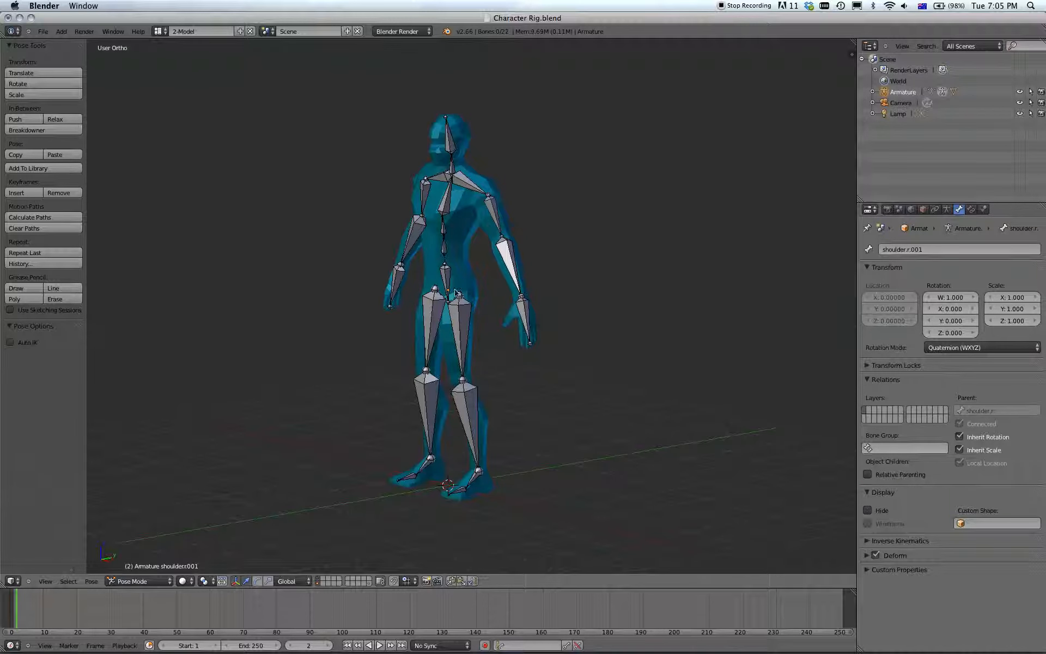
key("KP_1")
middle_click_drag(418, 289, 481, 300, "shift")
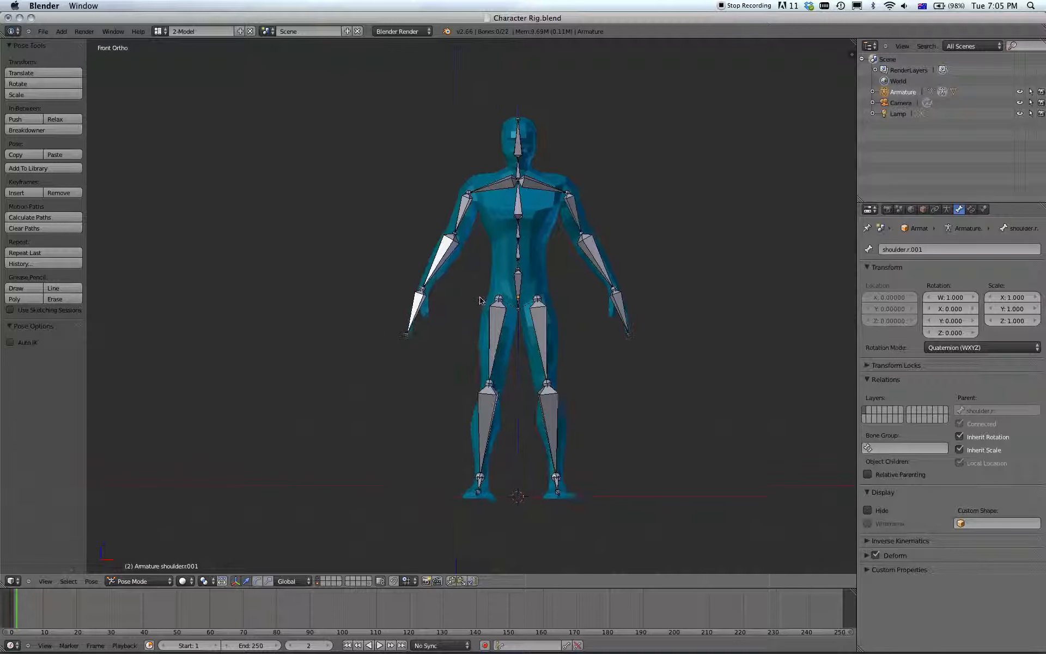